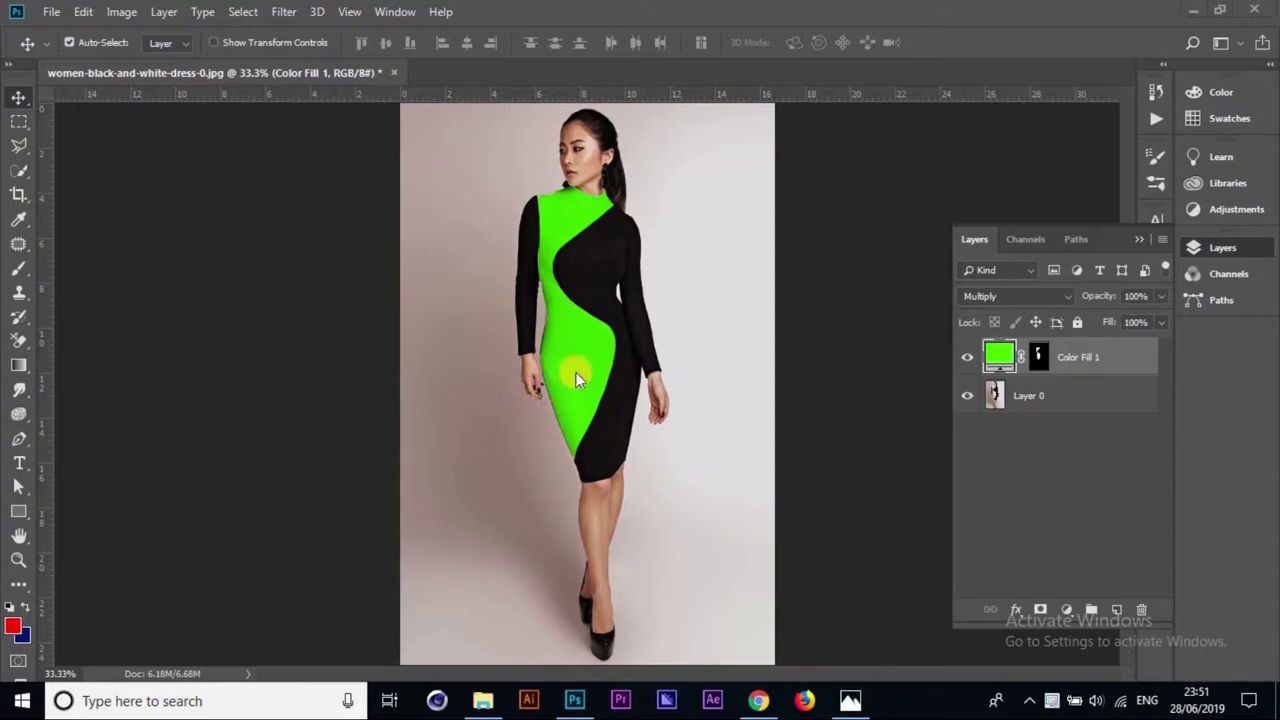
double_click(999, 356)
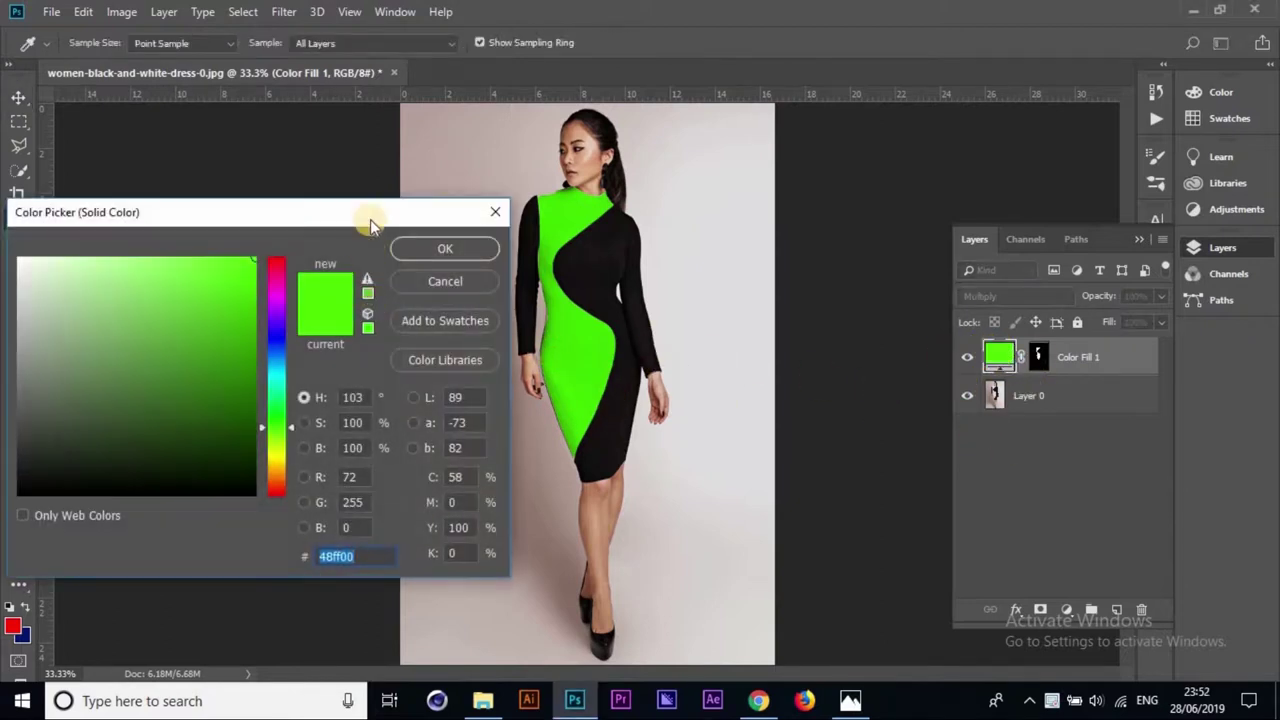
drag(370, 219, 352, 259)
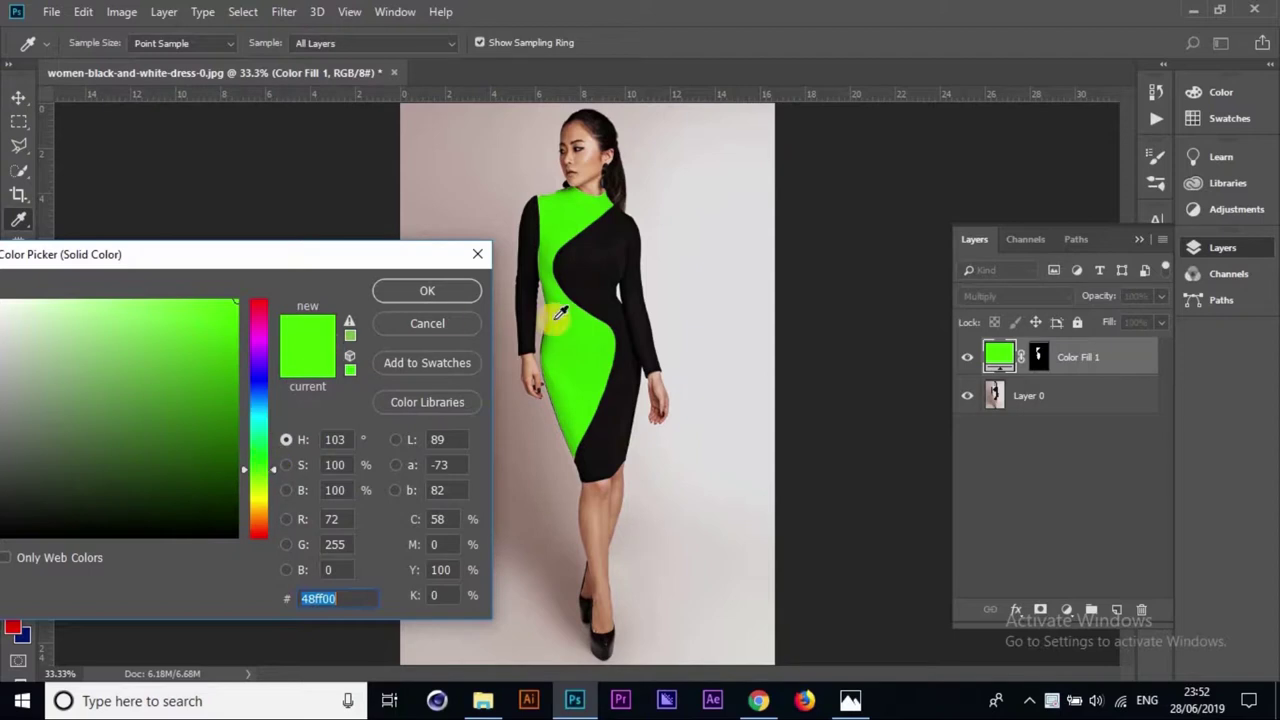
drag(260, 366, 250, 345)
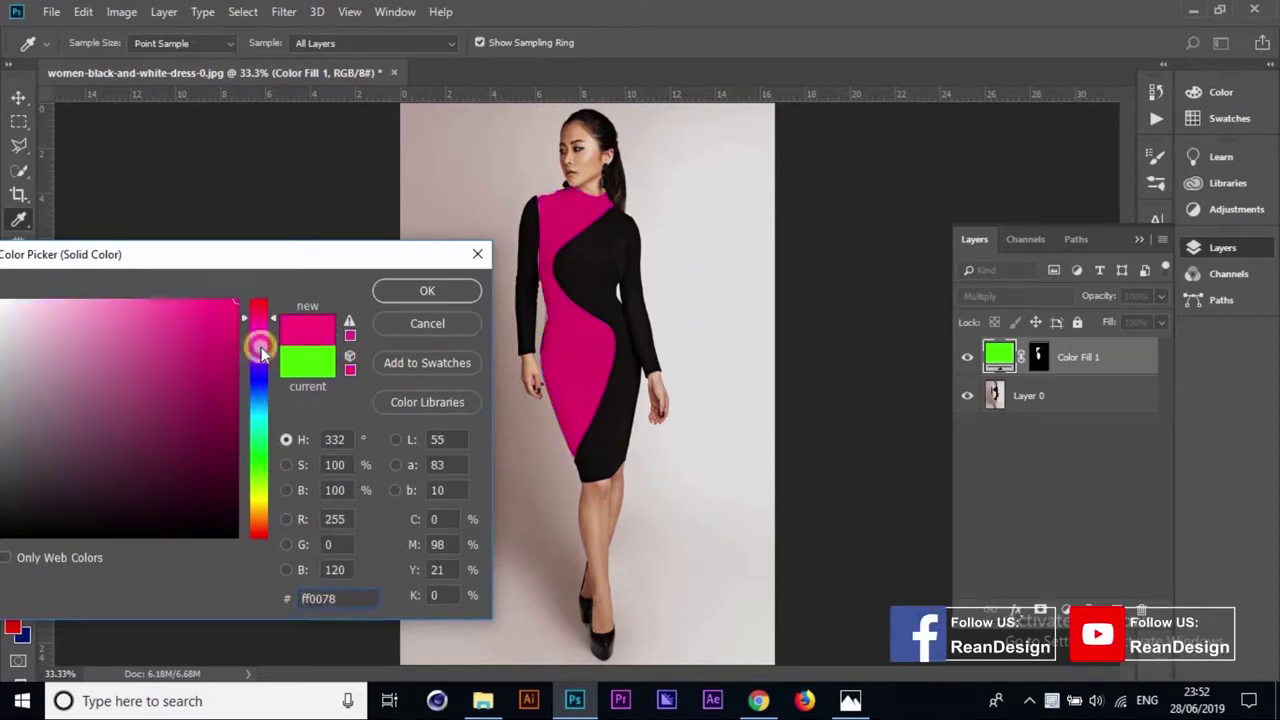
click(250, 346)
click(260, 386)
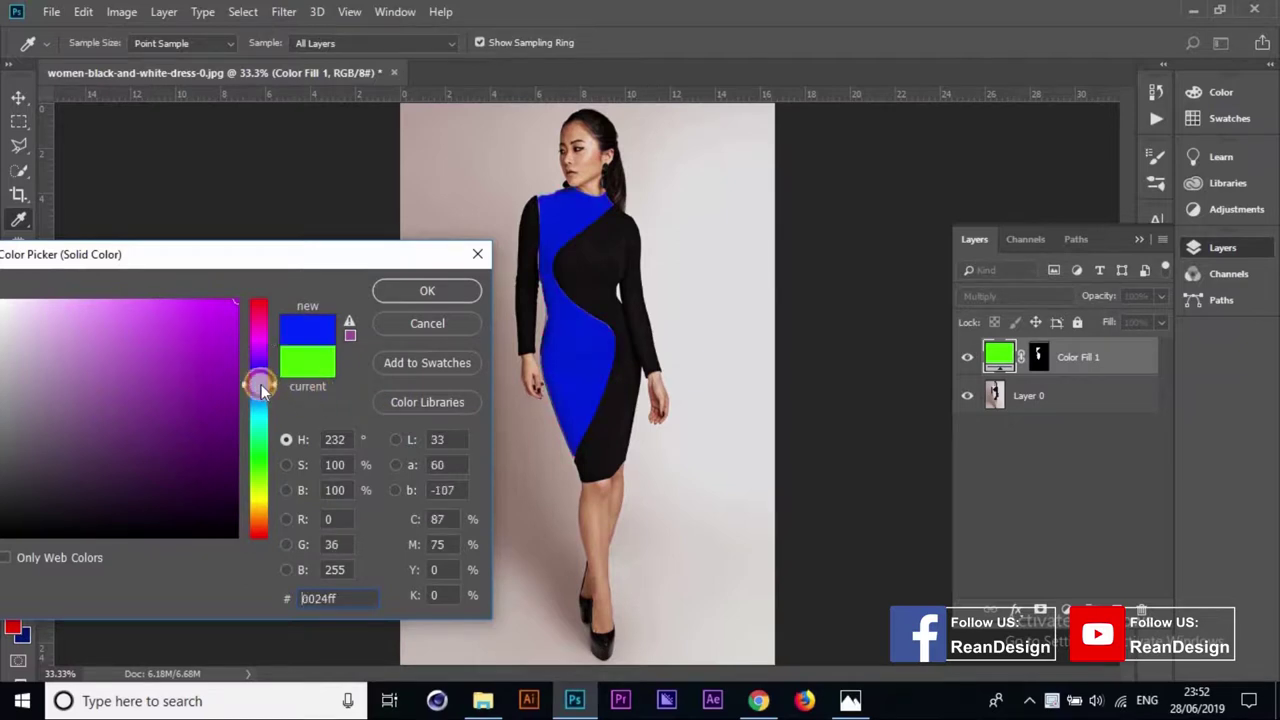
click(257, 422)
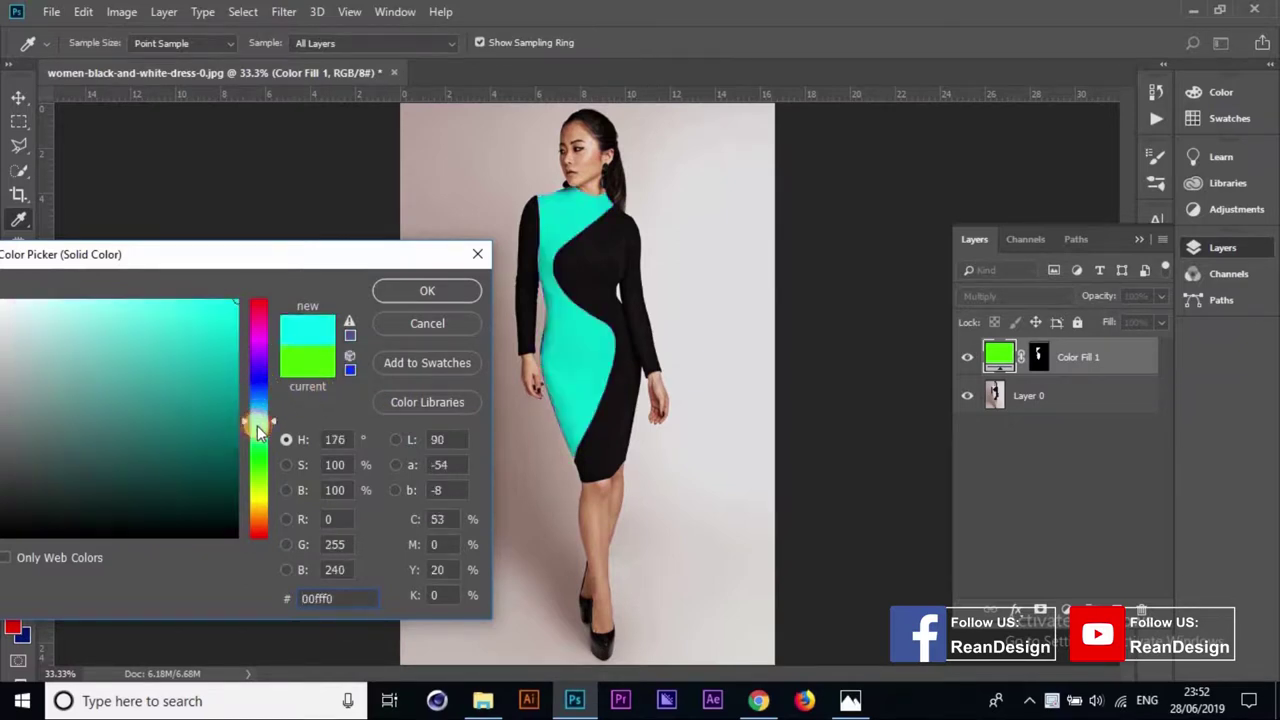
click(255, 452)
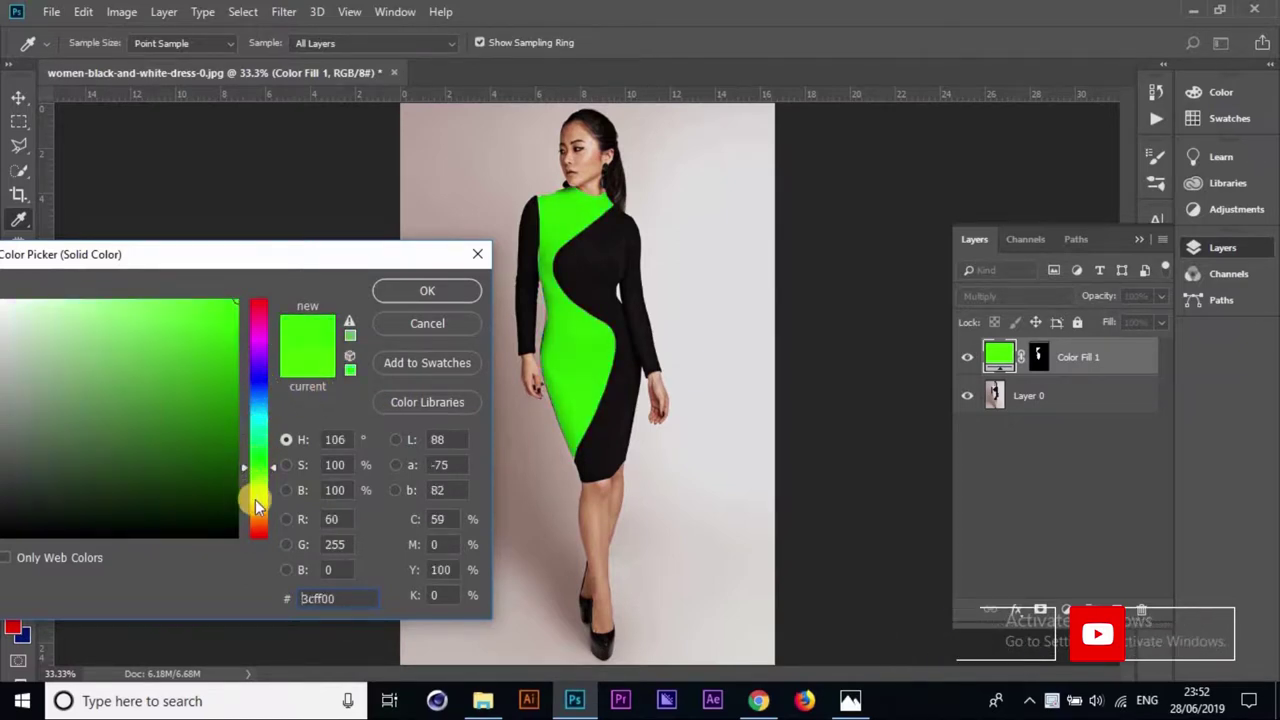
click(258, 500)
drag(260, 538, 265, 508)
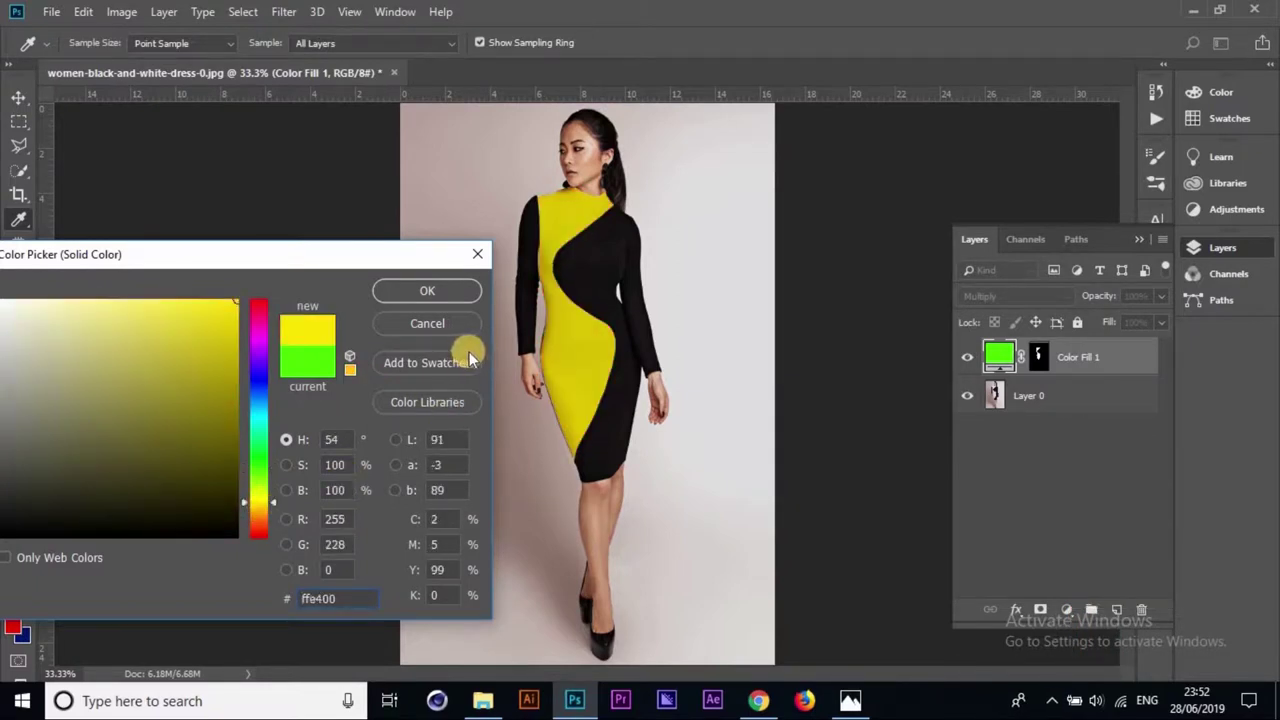
click(428, 298)
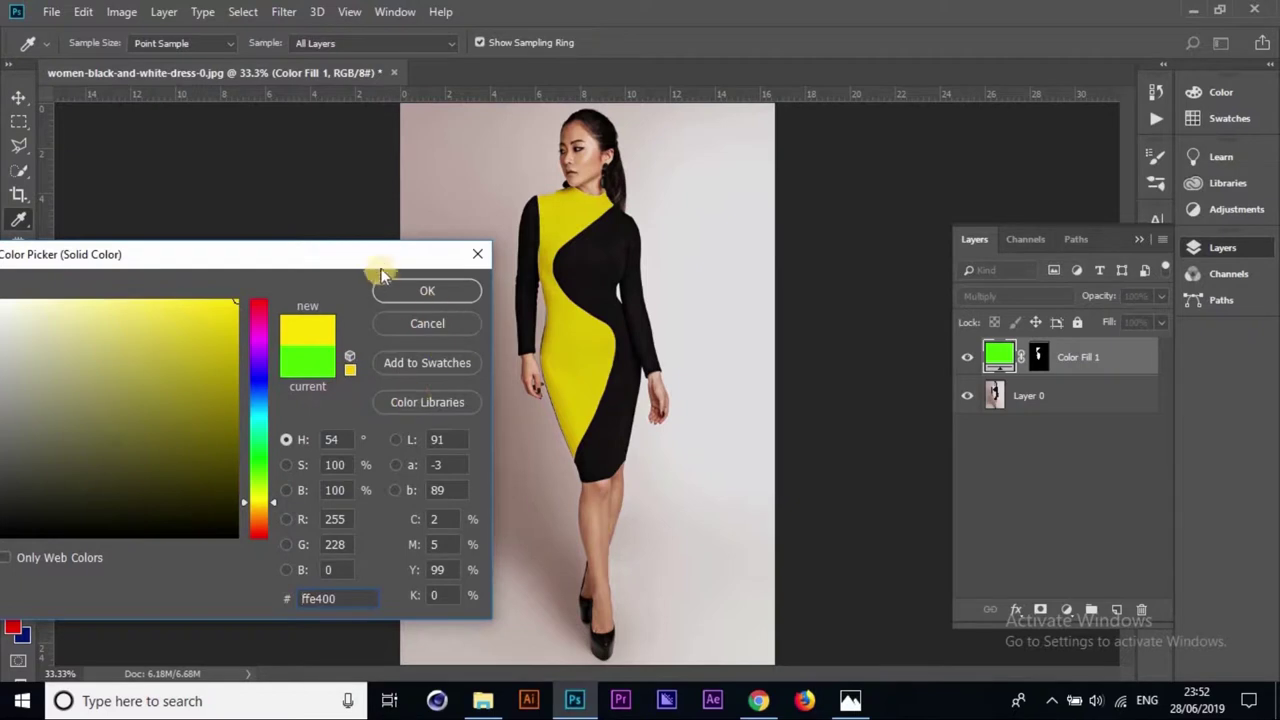
drag(381, 270, 512, 362)
click(612, 332)
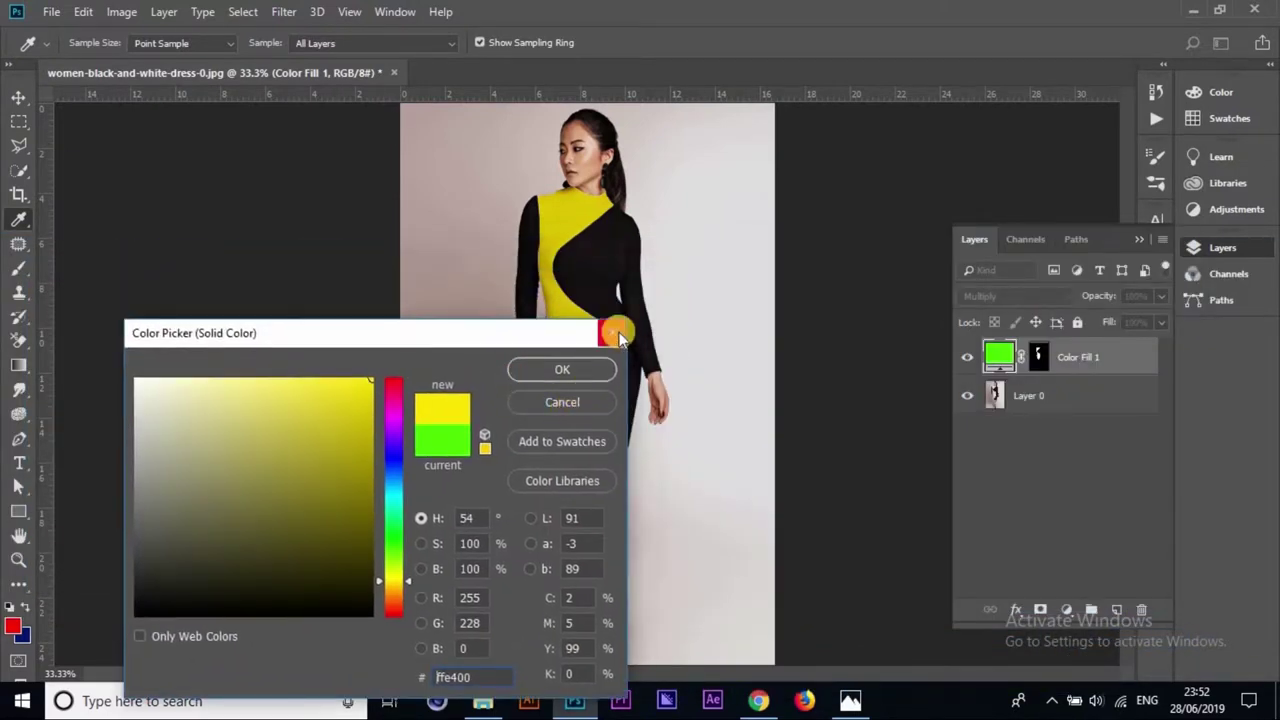
key(v)
click(1052, 397)
click(1112, 358)
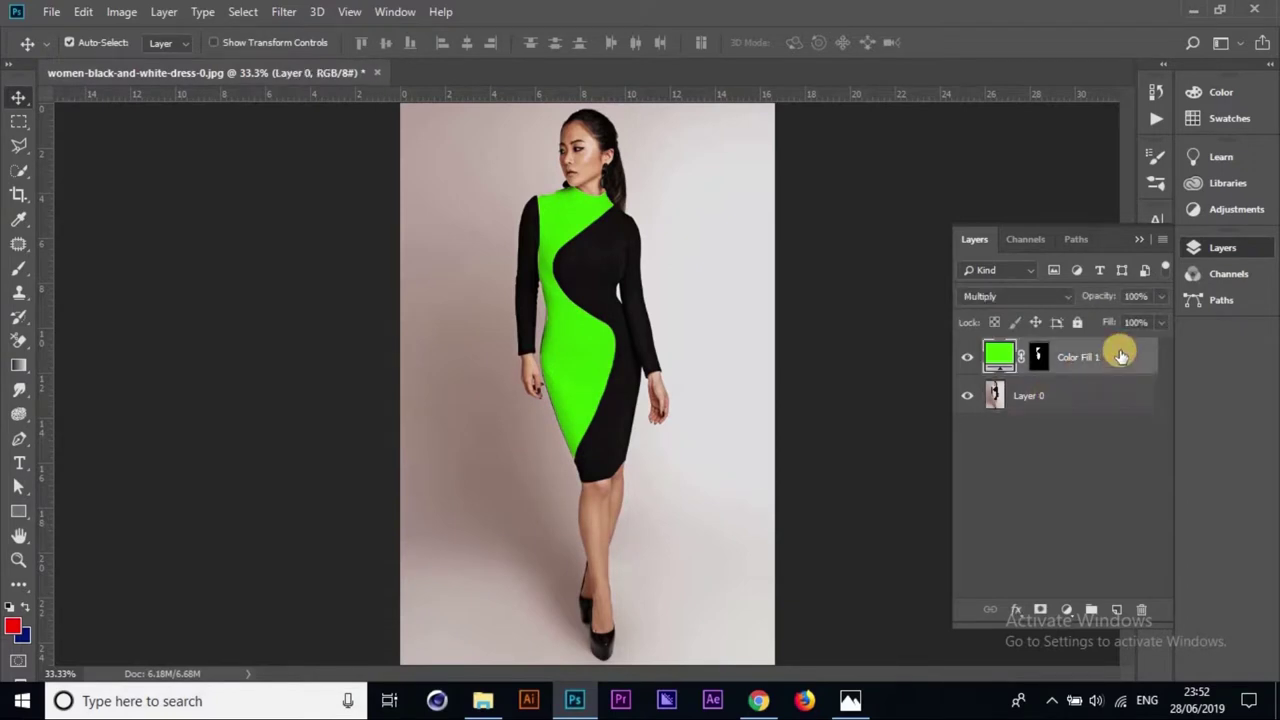
- Delete the Color Fill 1 layer so the dress panel shows white again
key(Delete)
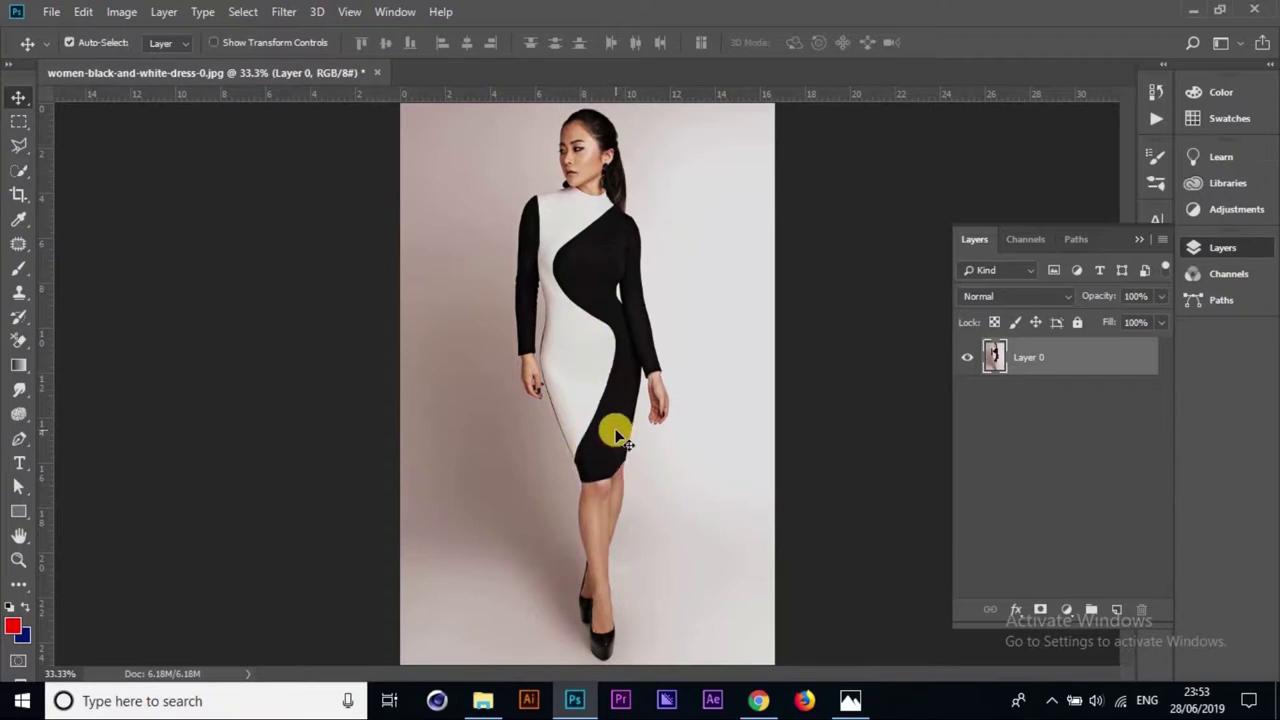
- Quick-select the white dress panel with a size 70 brush, then zoom to 50%
click(19, 170)
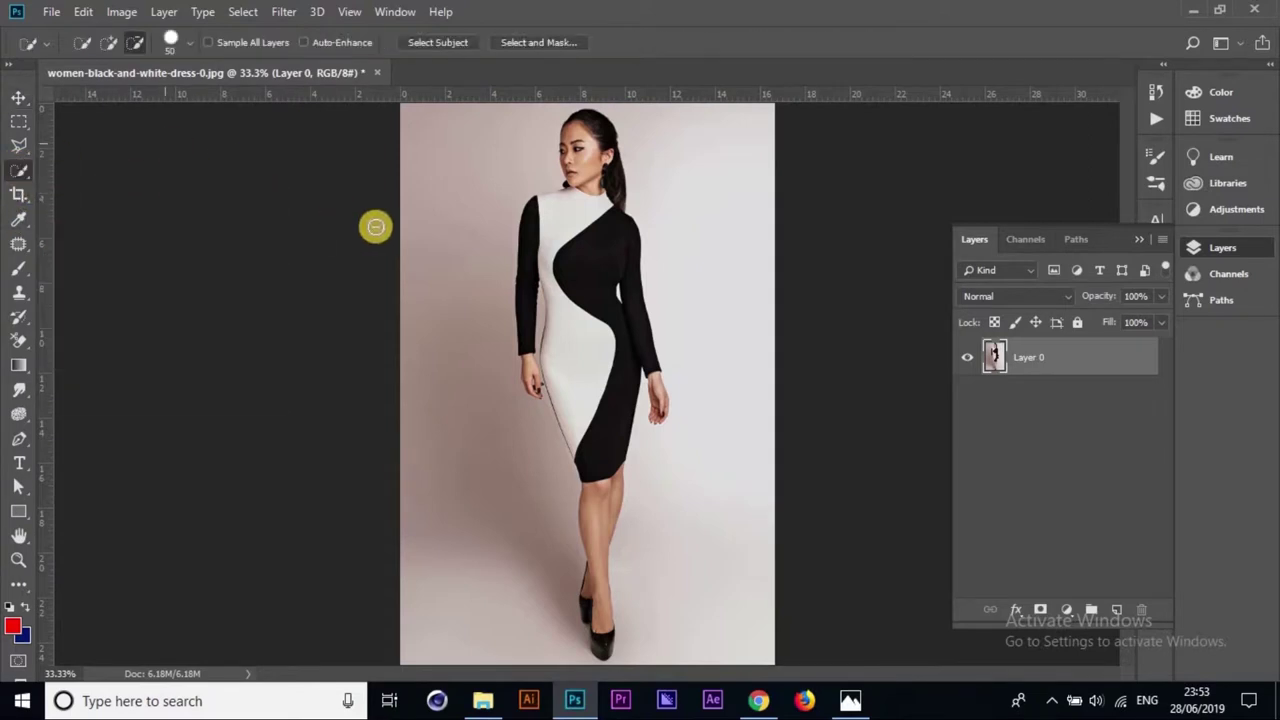
click(82, 42)
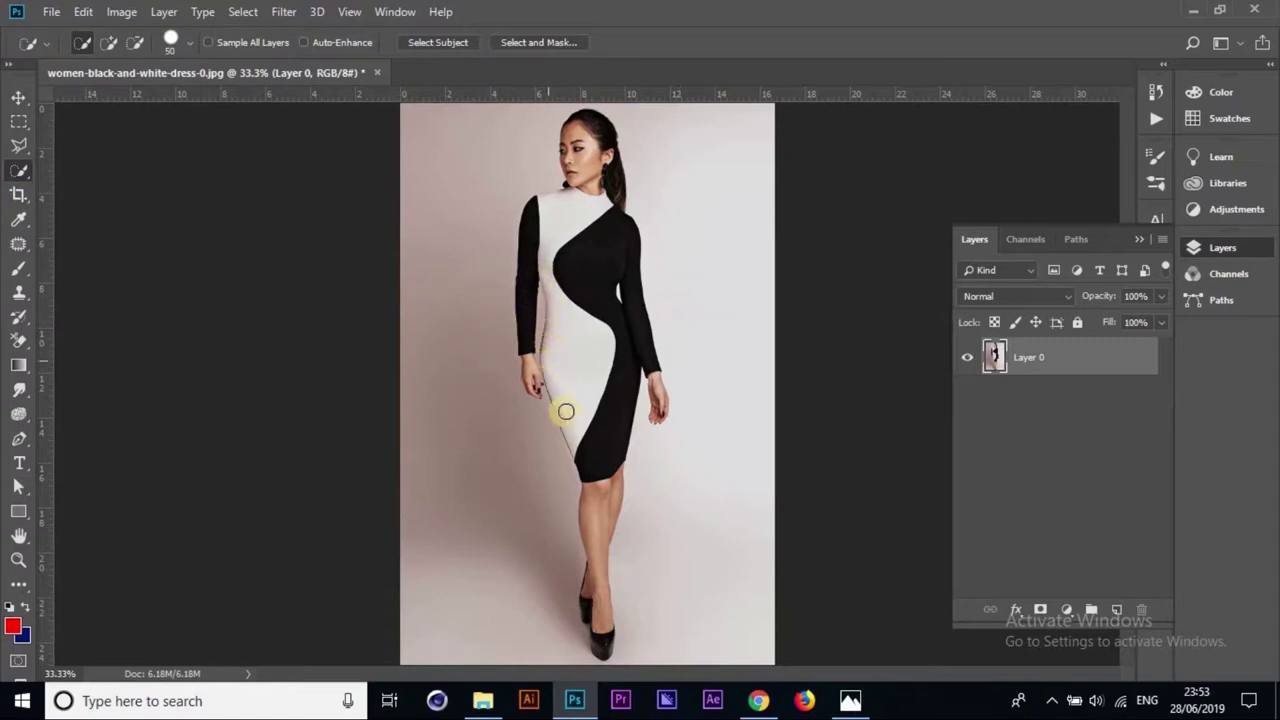
drag(583, 472, 582, 452)
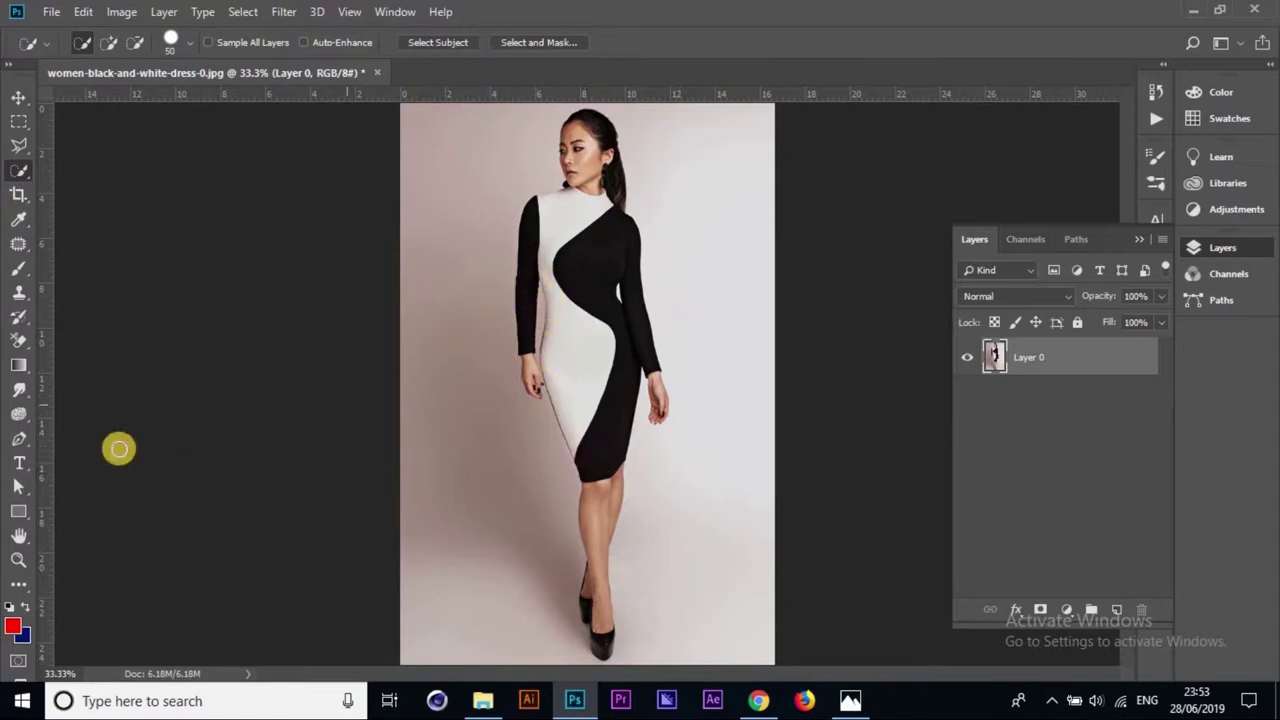
drag(566, 404, 575, 434)
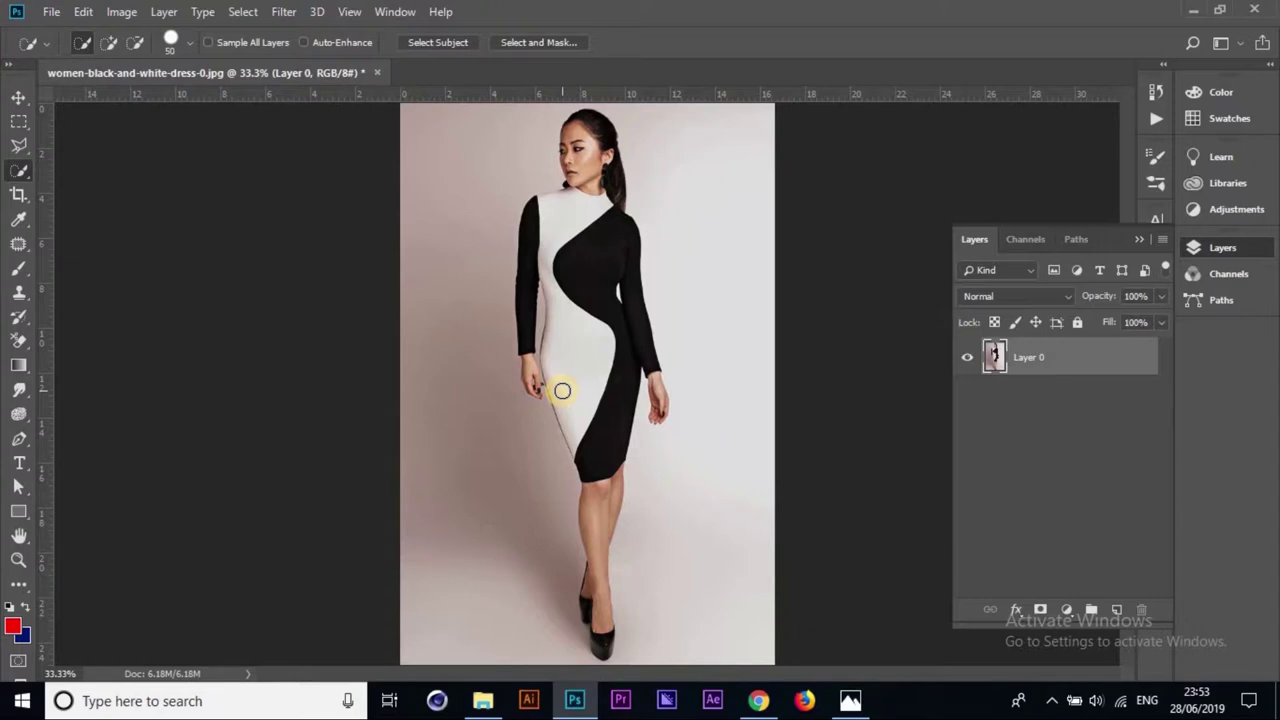
drag(562, 390, 597, 397)
key(bracketright)
key(bracketright)
mouse_move(571, 341)
mouse_down()
mouse_move(566, 369)
mouse_move(546, 251)
mouse_move(557, 226)
mouse_move(600, 223)
mouse_move(543, 206)
mouse_move(566, 334)
mouse_up()
key(ctrl+plus)
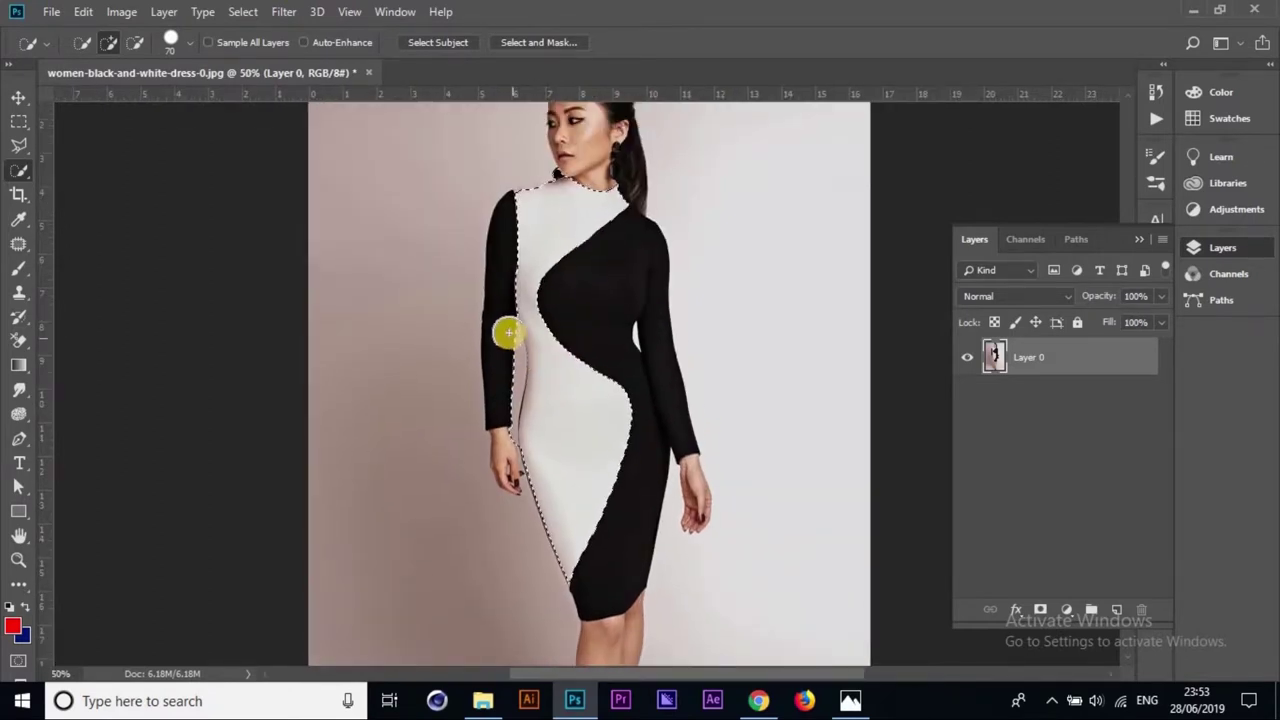
- Trim the selection off the left arm and neck edge, extending it along the shoulder
click(135, 42)
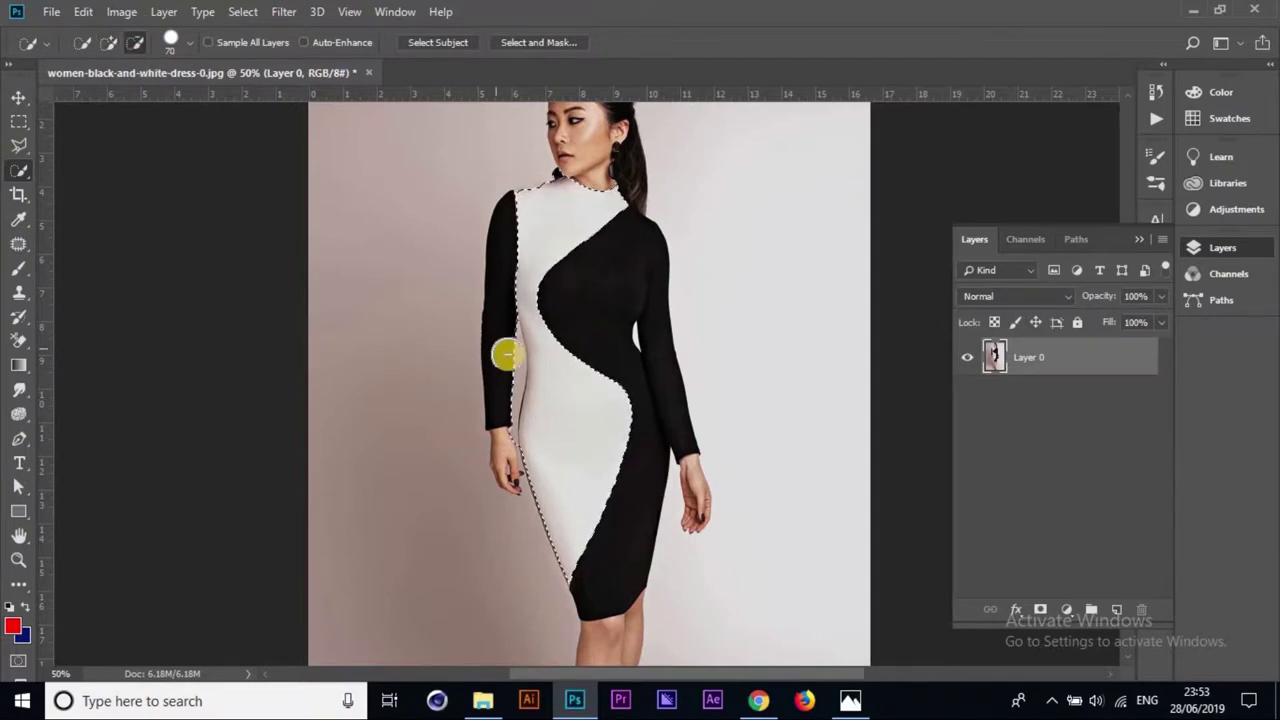
click(85, 42)
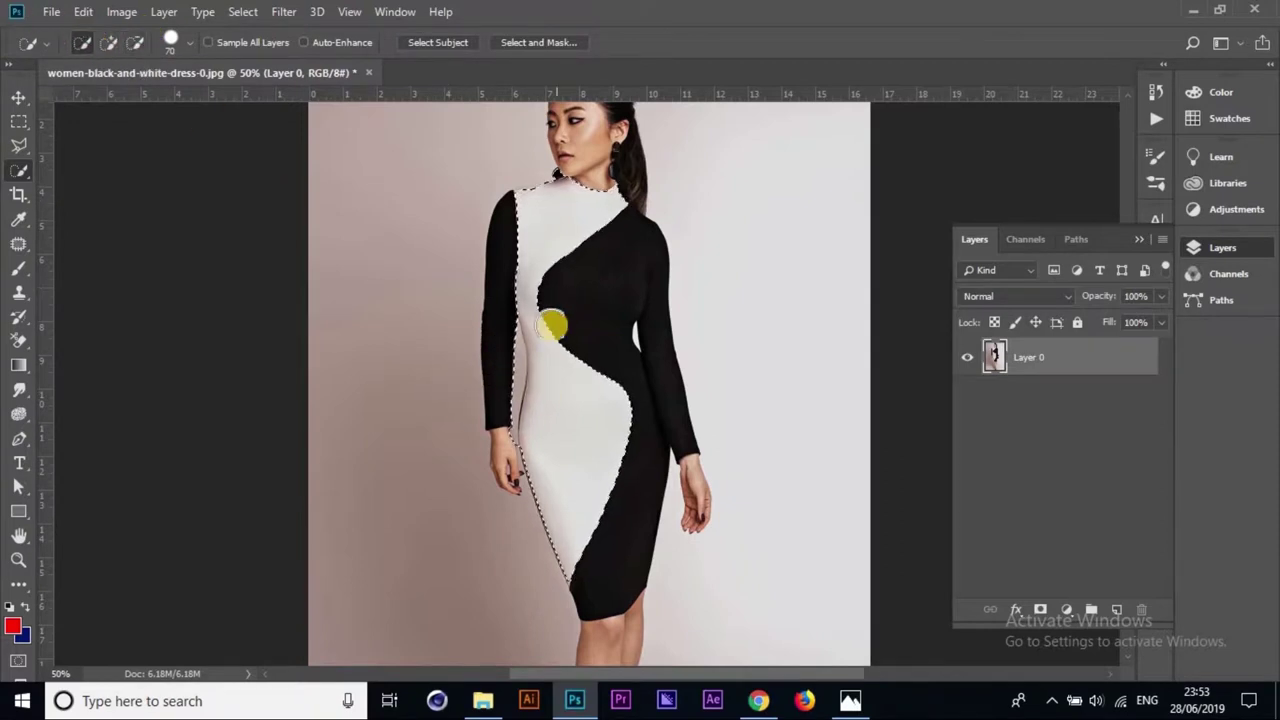
key(alt)
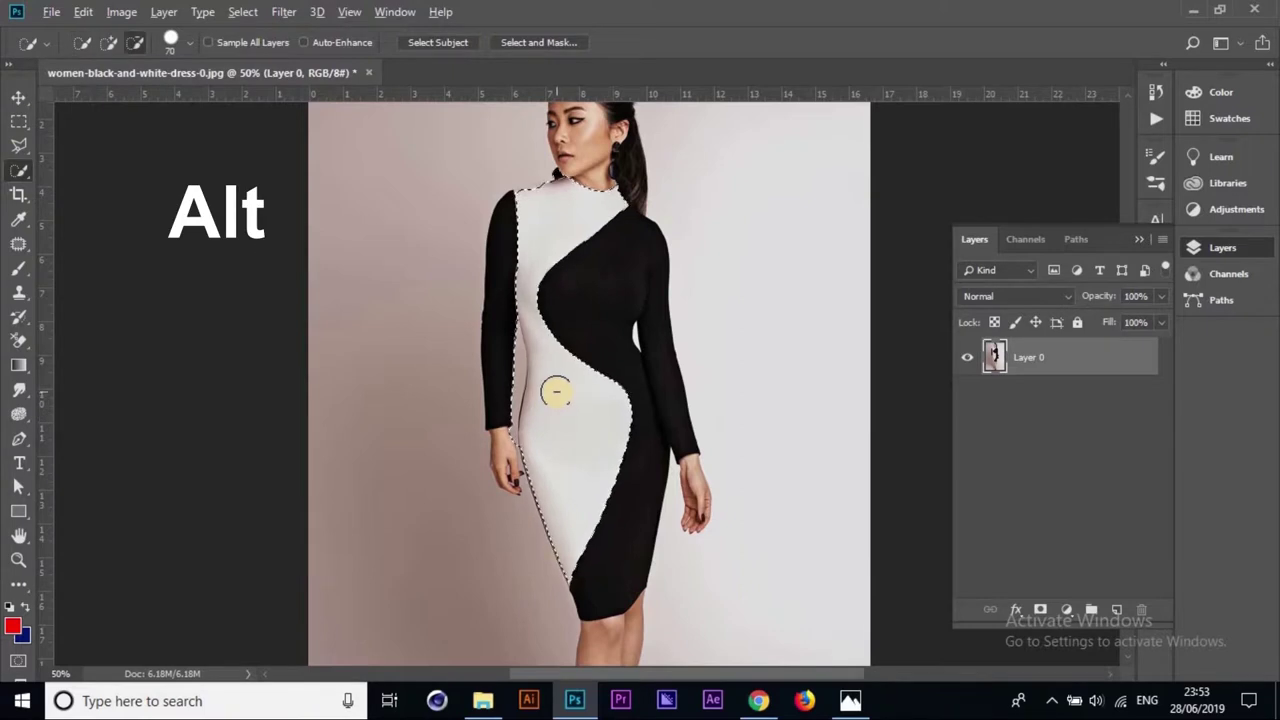
mouse_move(557, 392)
mouse_down()
mouse_move(503, 354)
mouse_move(510, 430)
mouse_up()
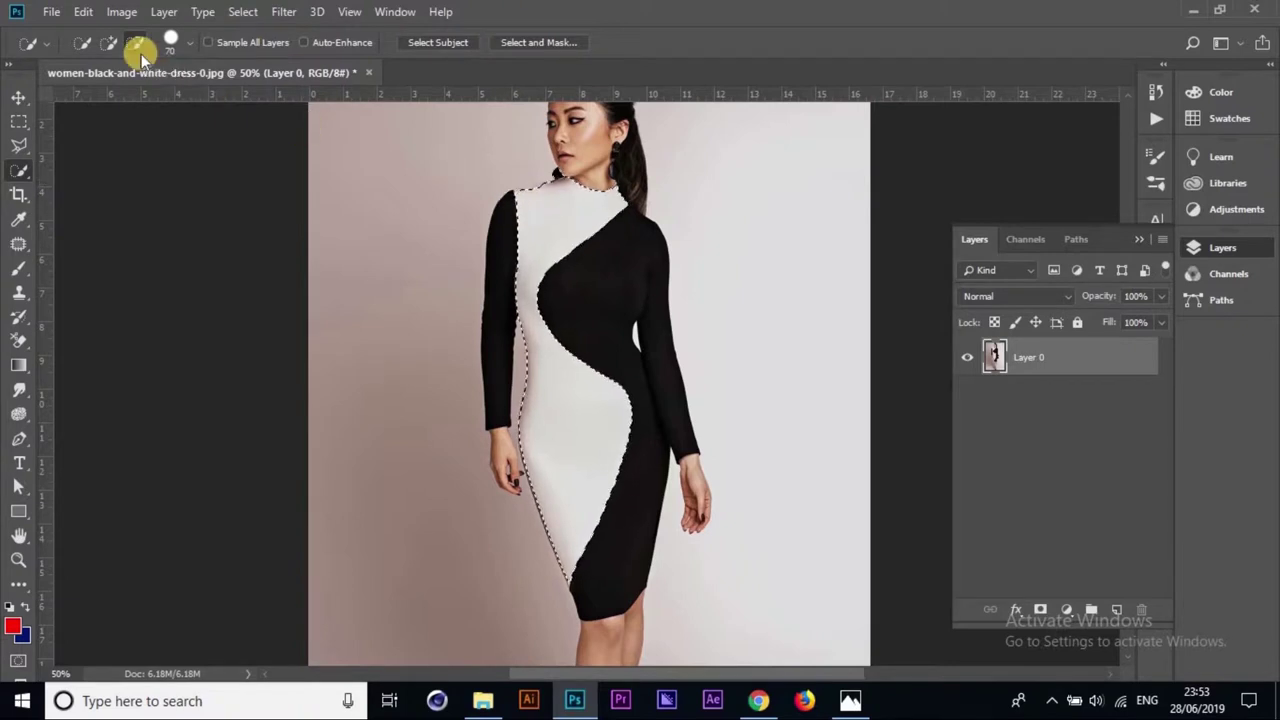
click(110, 43)
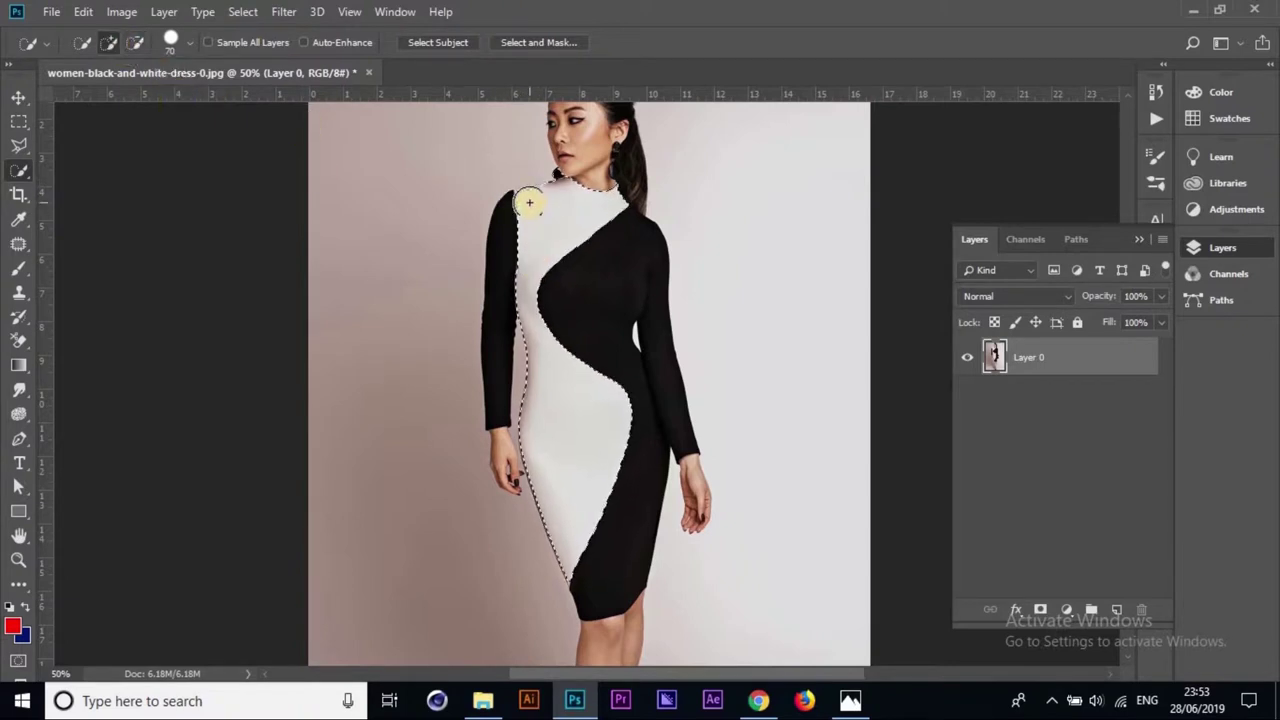
drag(529, 203, 533, 203)
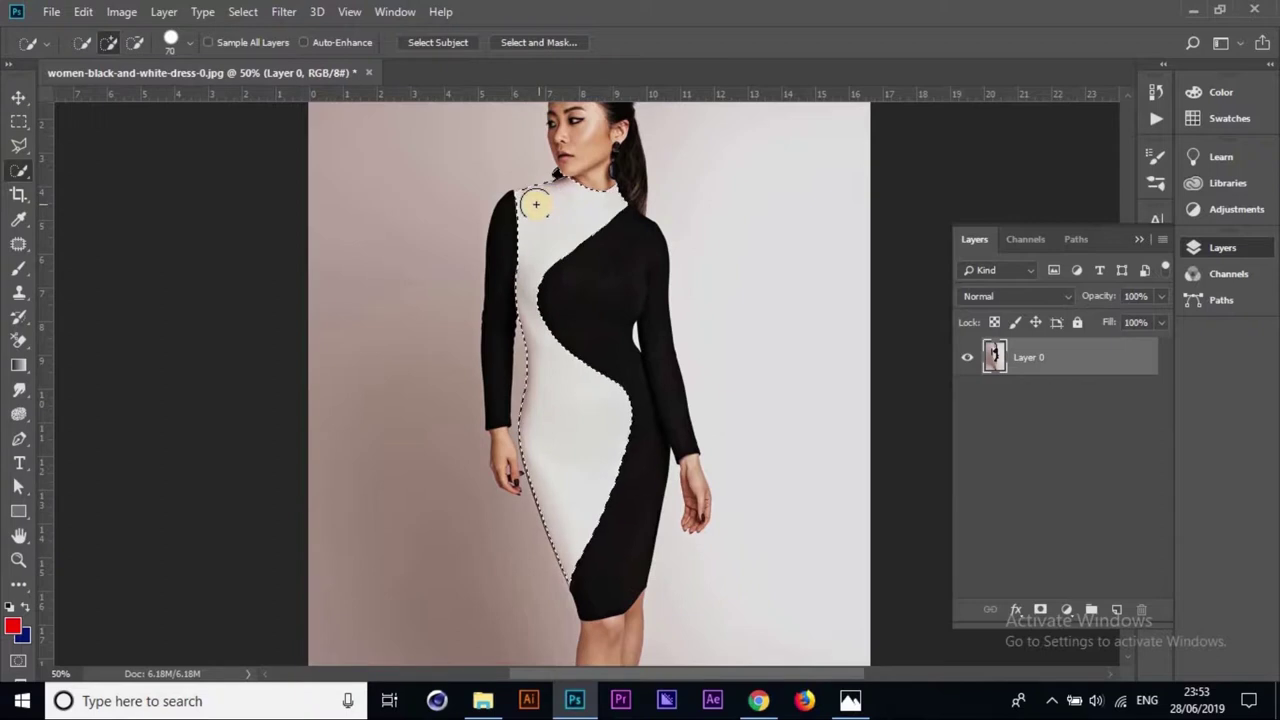
click(532, 209)
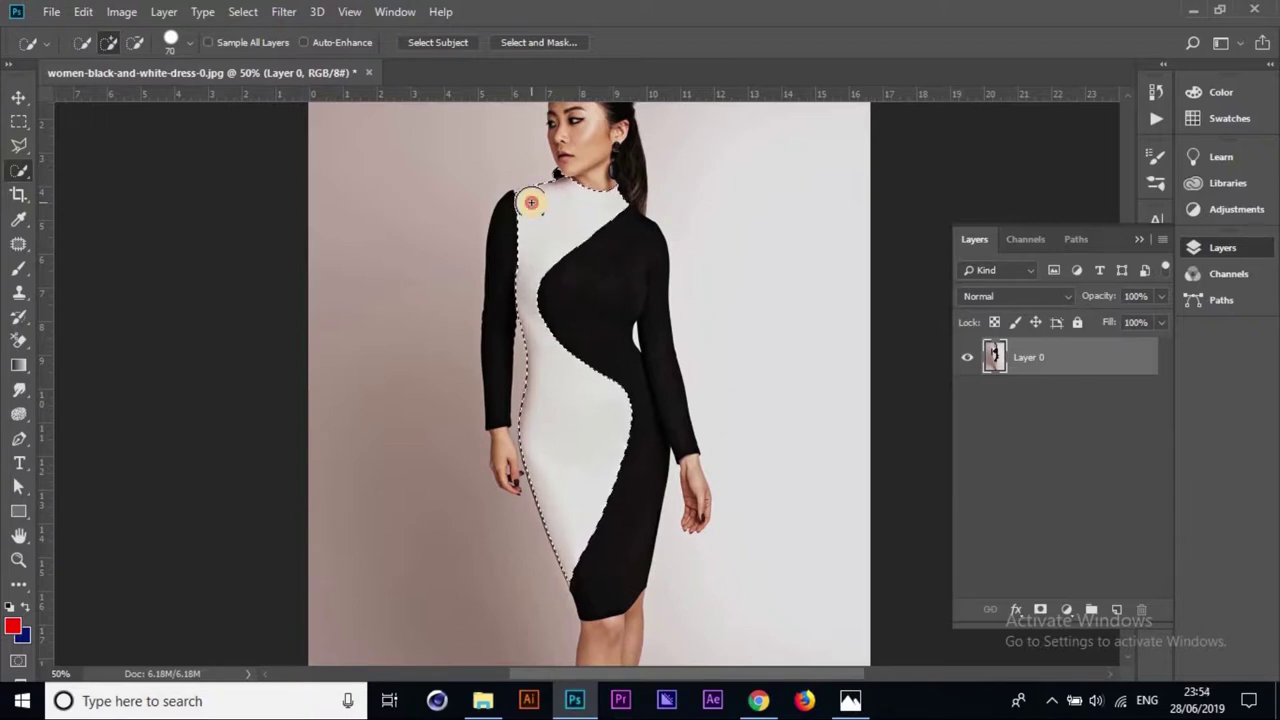
drag(532, 209, 523, 206)
key(alt)
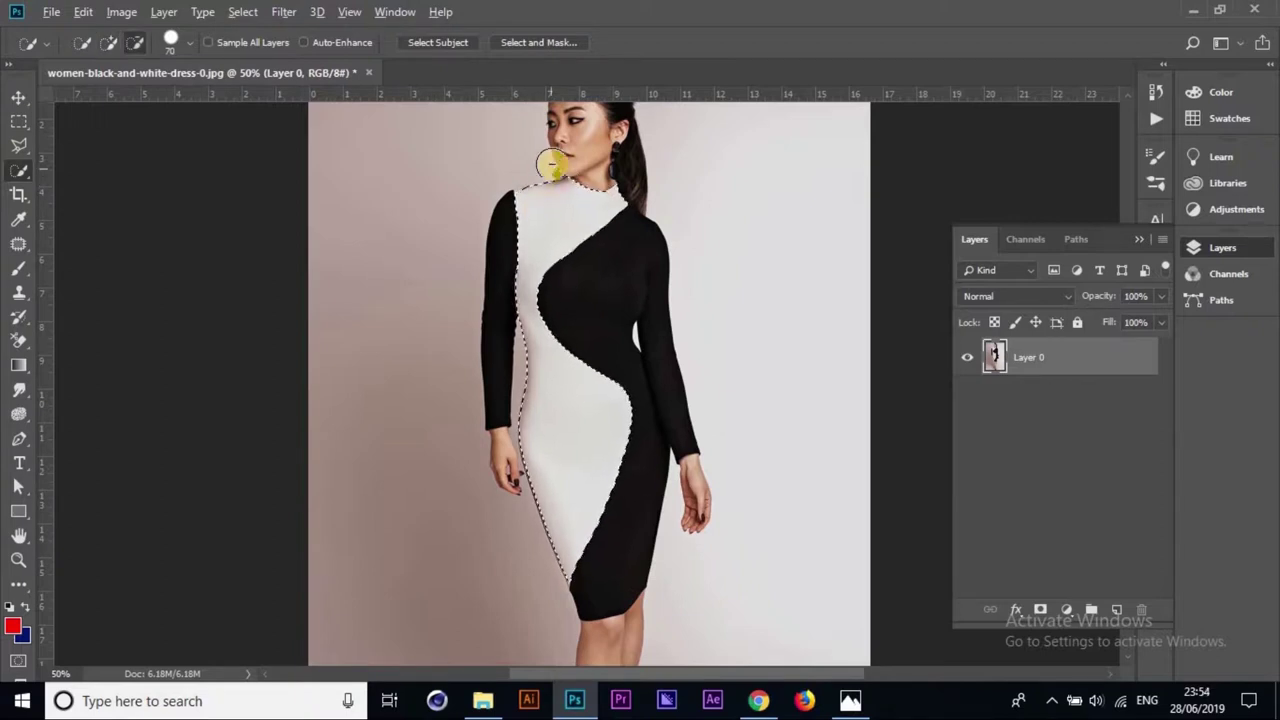
drag(551, 159, 514, 171)
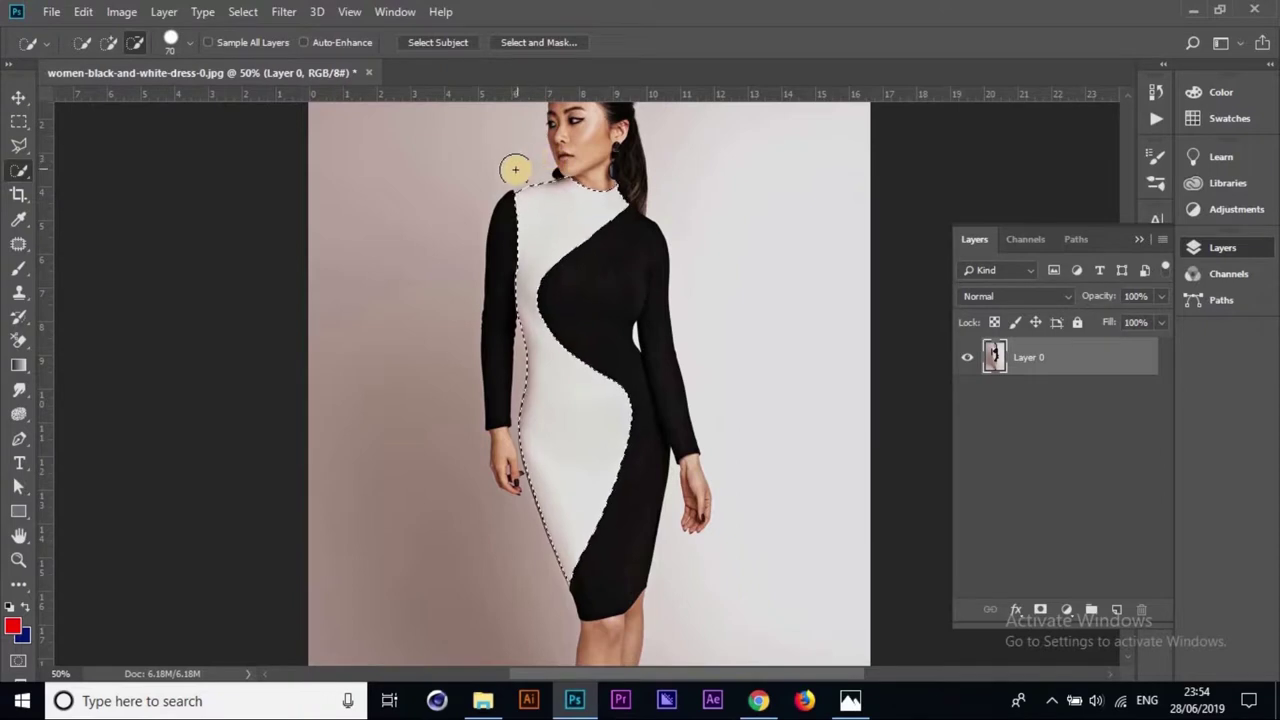
- Inspect the selection edges at 200%, then zoom out and pan down the dress
key(ctrl+plus)
key(ctrl+plus)
key(ctrl+plus)
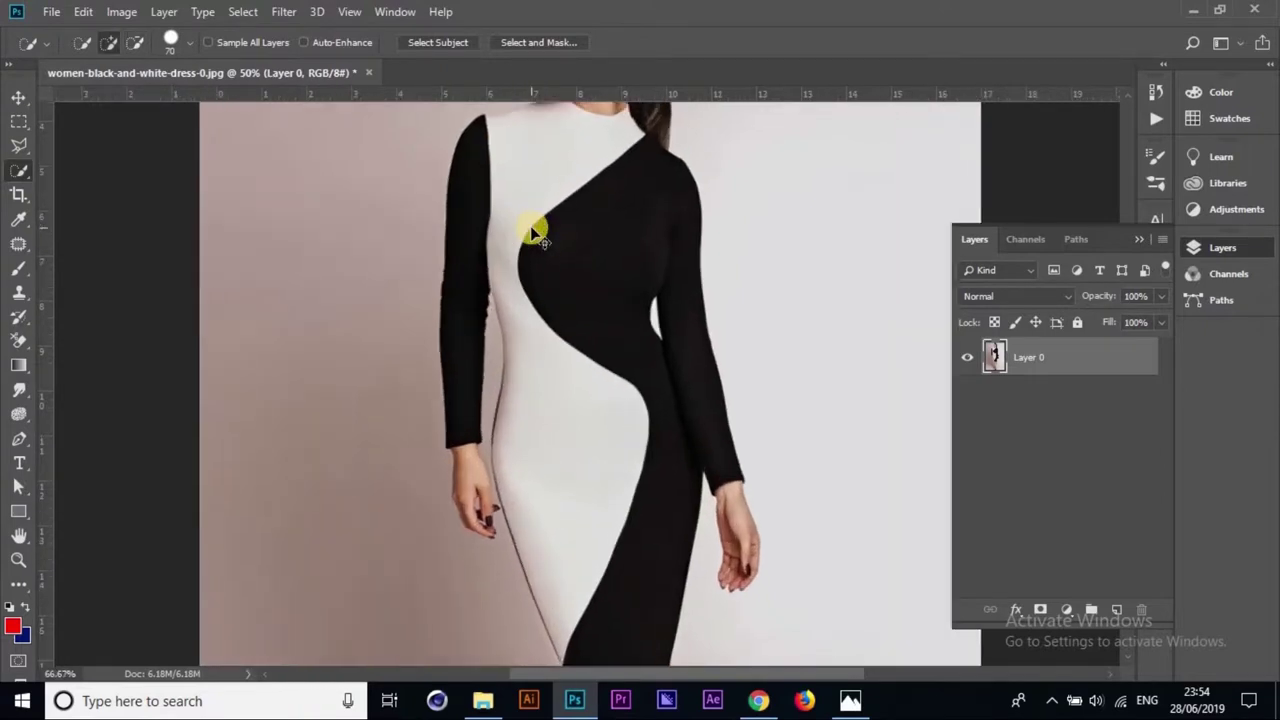
scroll(521, 400, up, 5)
scroll(534, 437, up, 5)
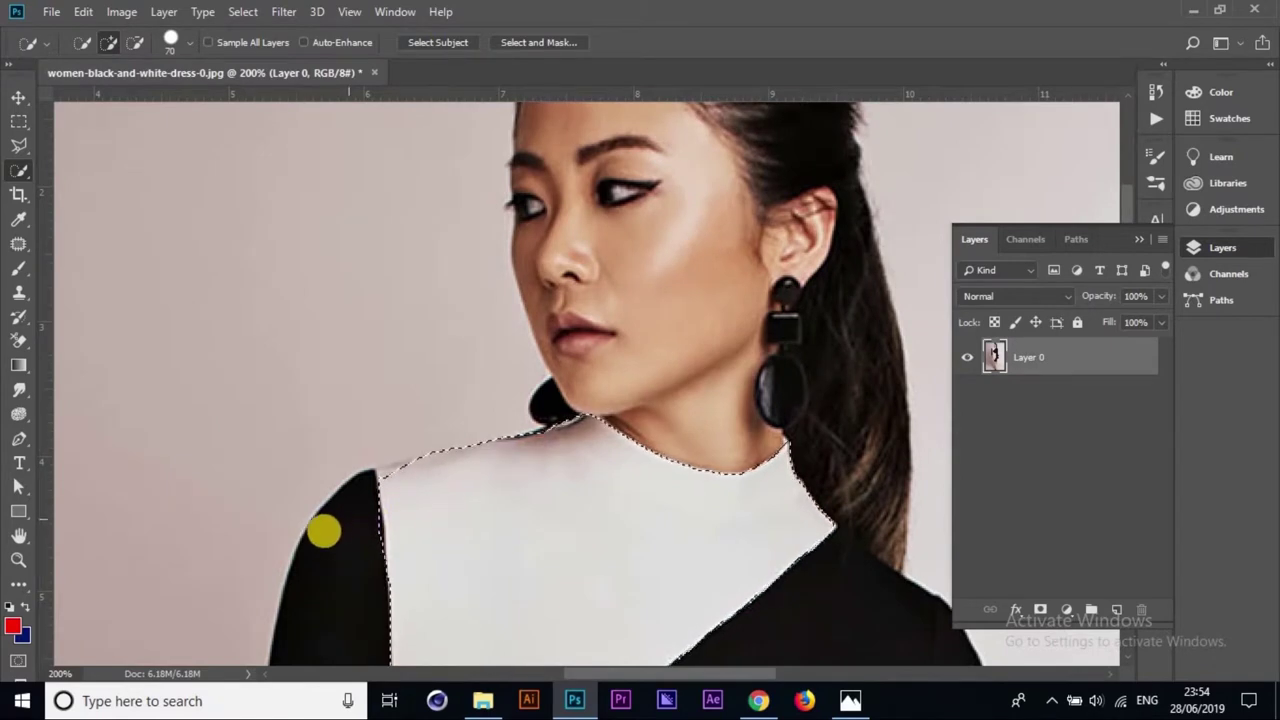
key(alt)
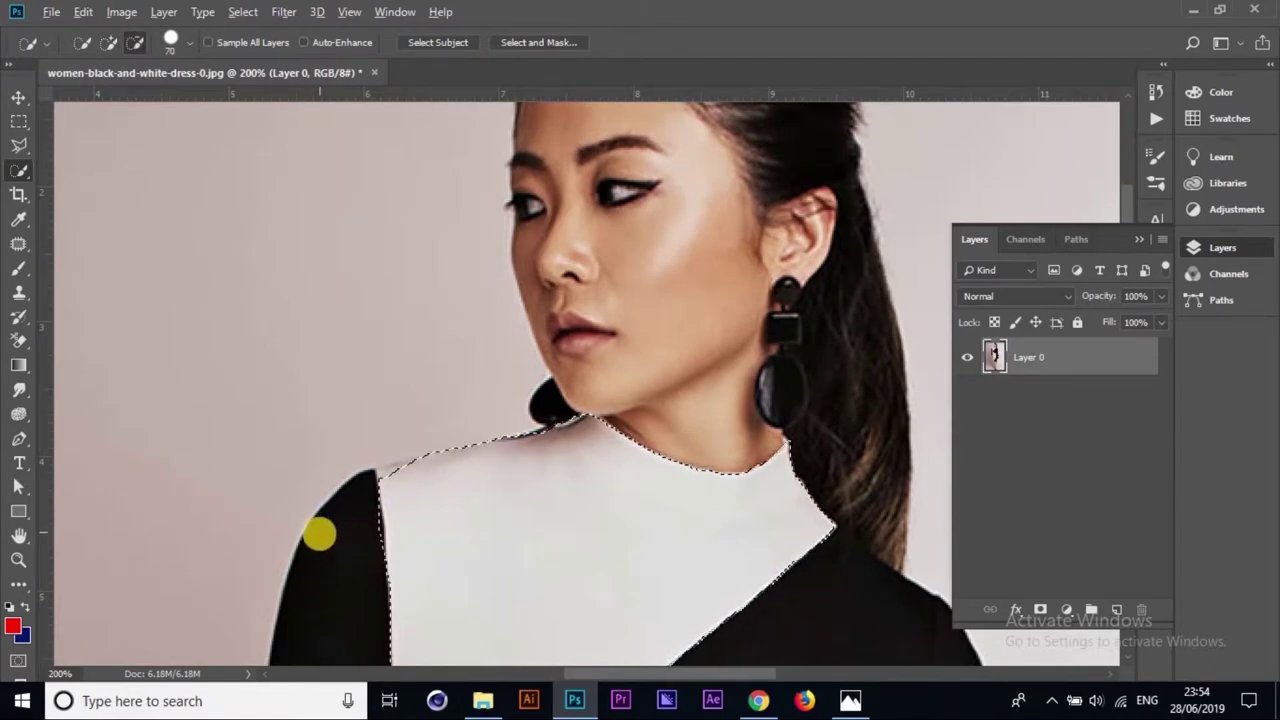
alt+click(319, 535)
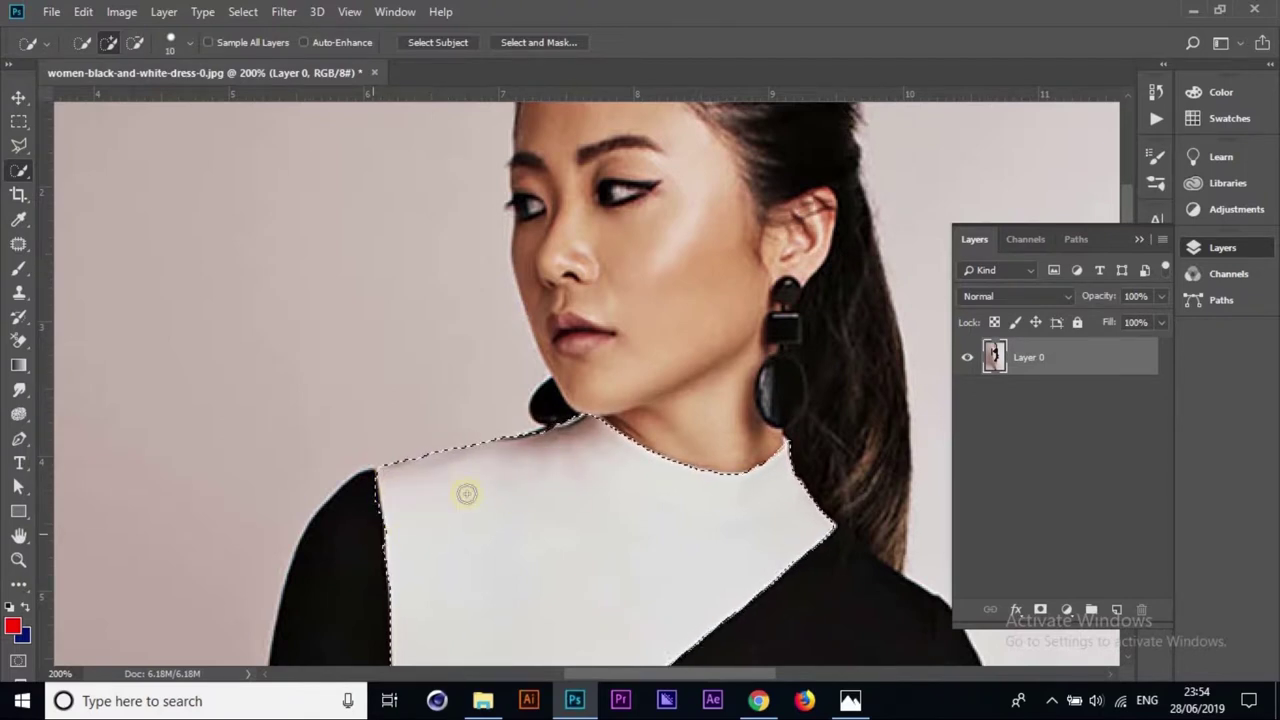
key(ctrl+minus)
key(ctrl+minus)
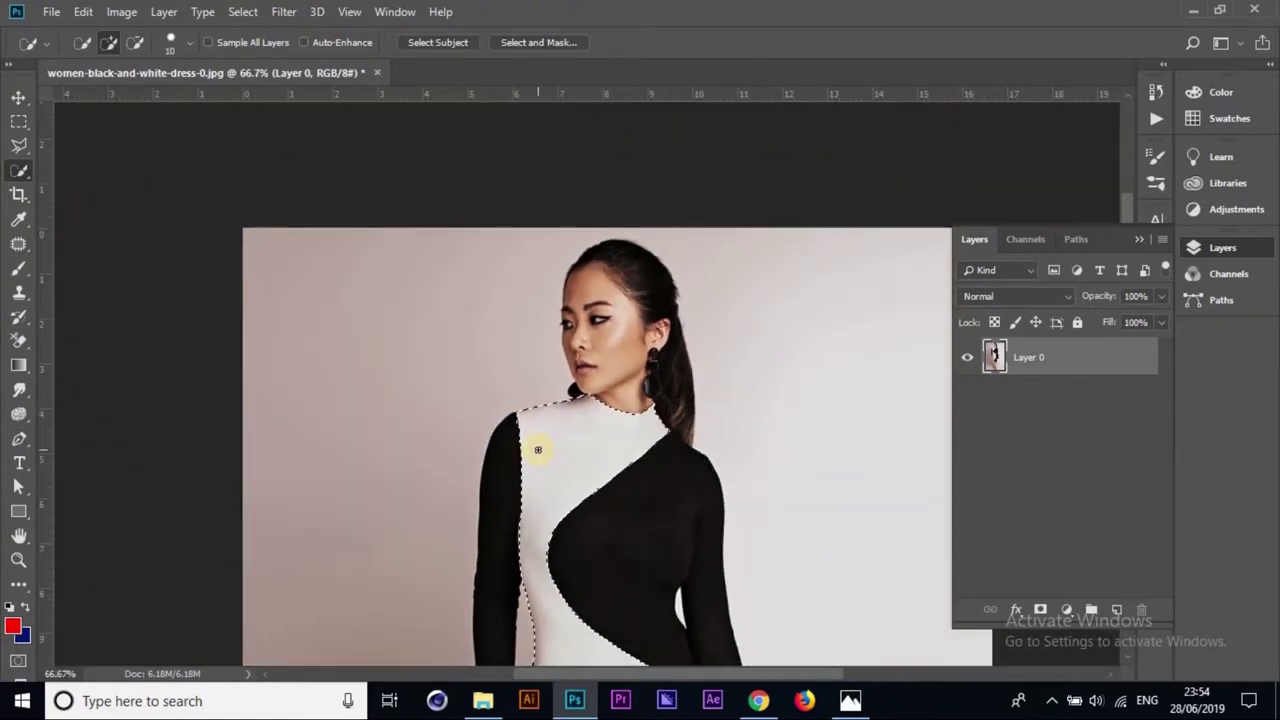
drag(657, 466, 608, 249)
scroll(608, 230, down, 3)
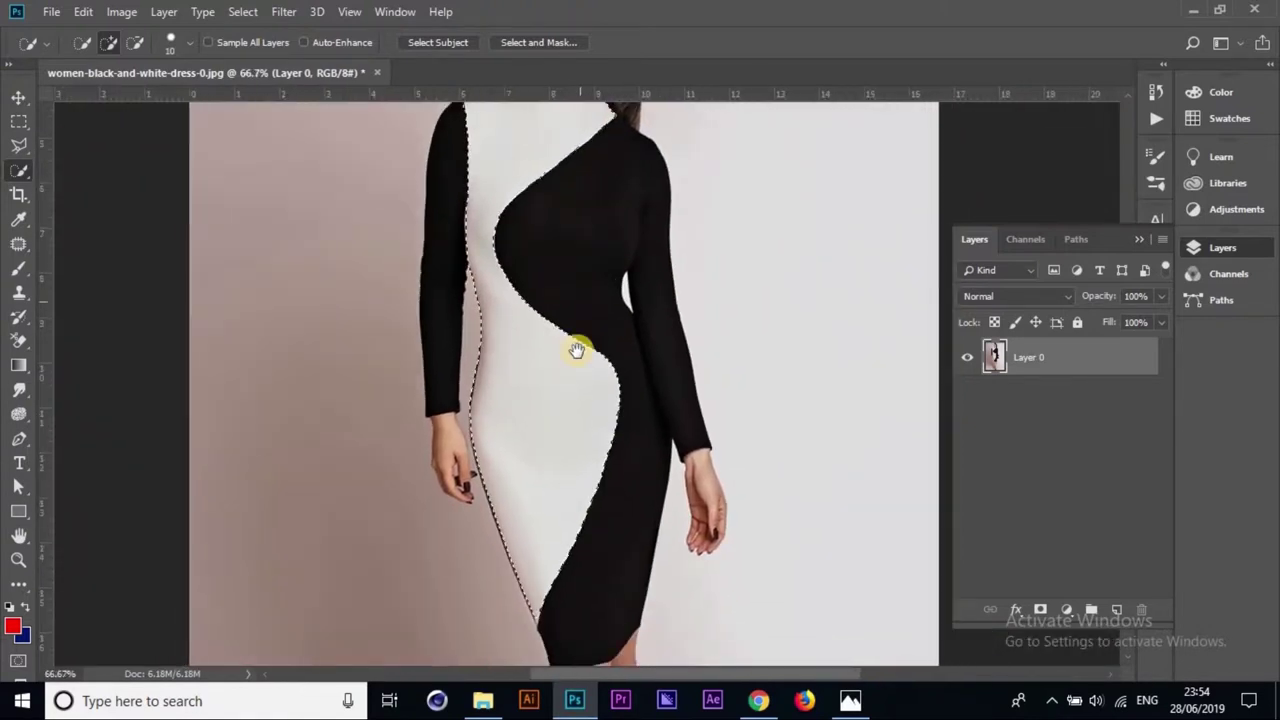
drag(583, 401, 588, 429)
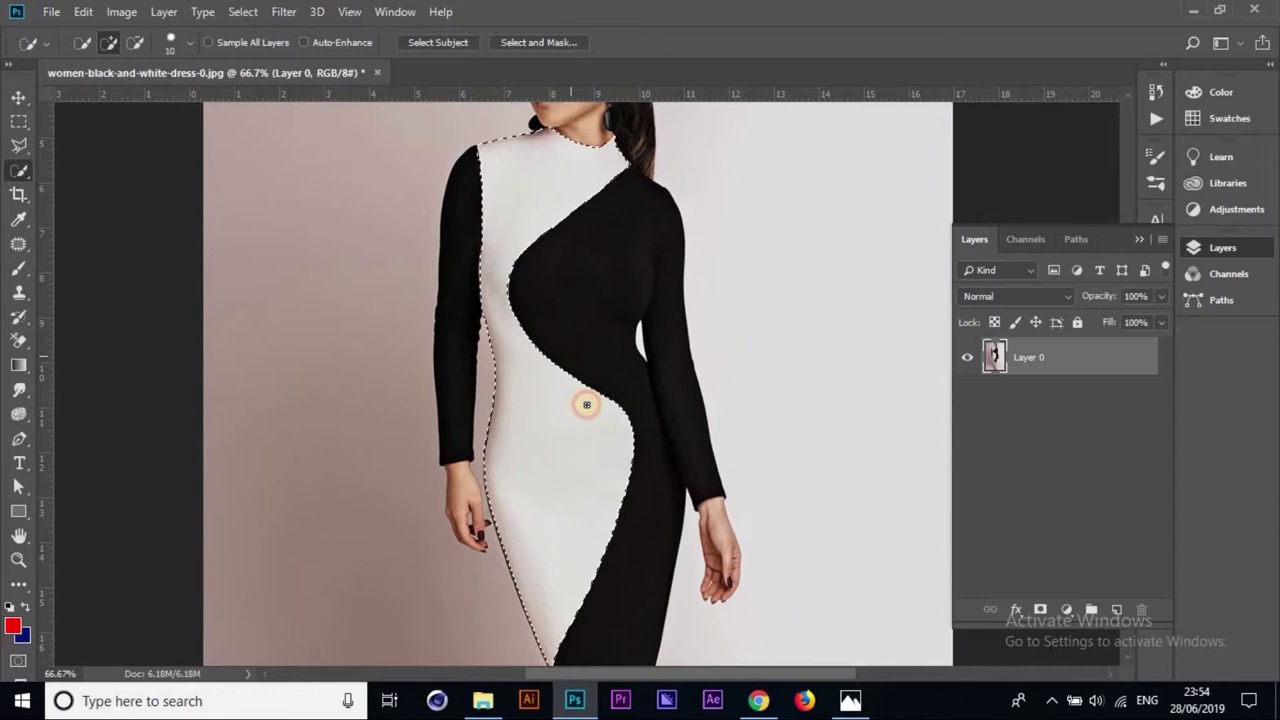
- With the Move tool at 50% zoom, add an empty Layer 1 above Layer 0
click(18, 97)
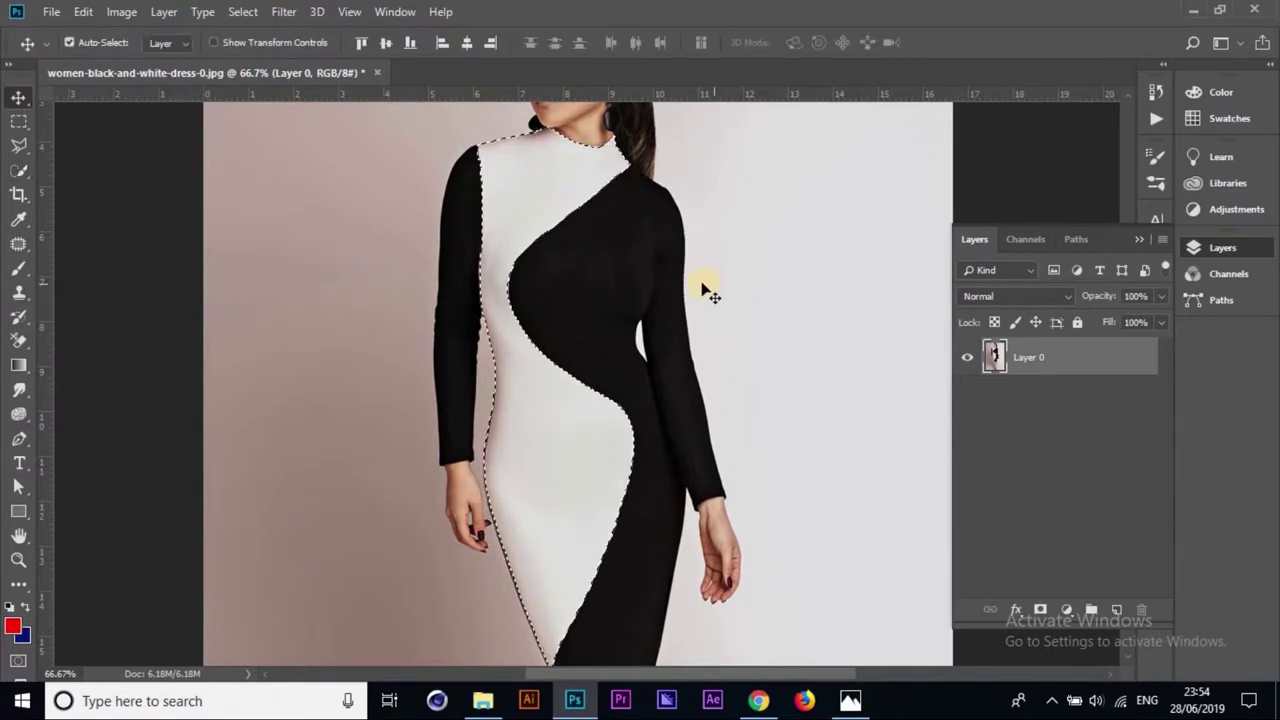
drag(700, 286, 706, 290)
key(ctrl+minus)
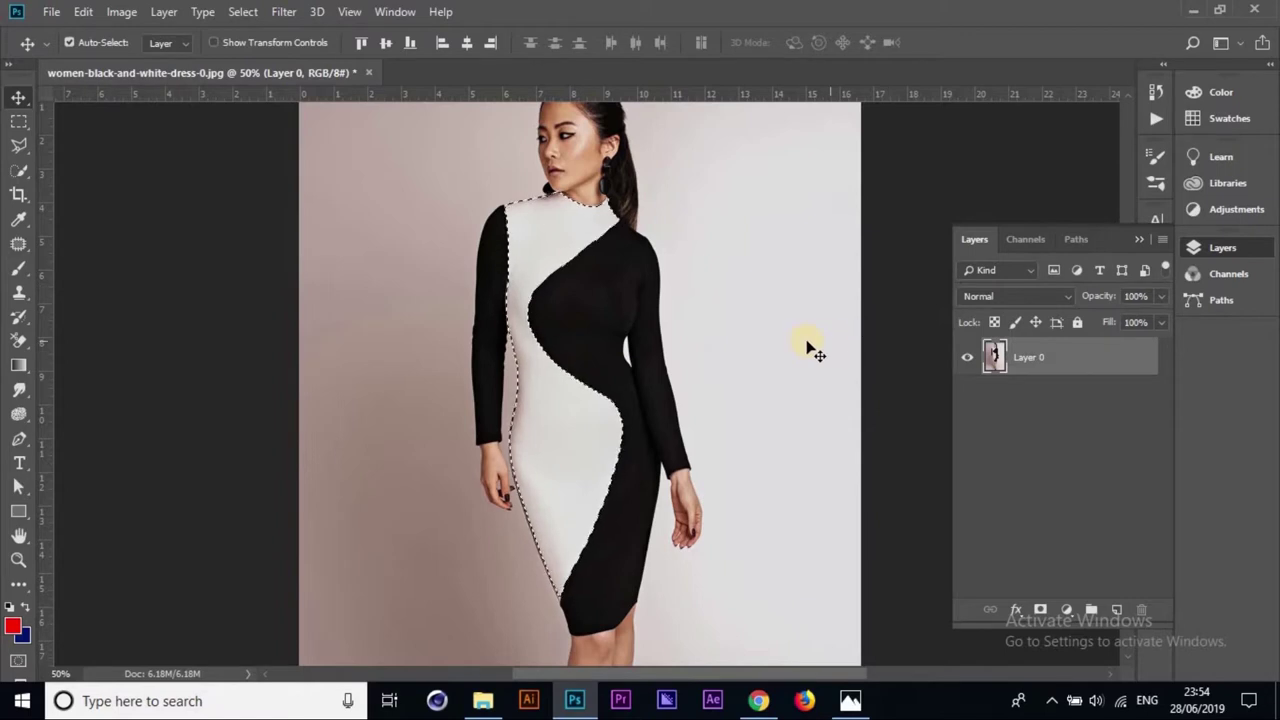
click(1117, 610)
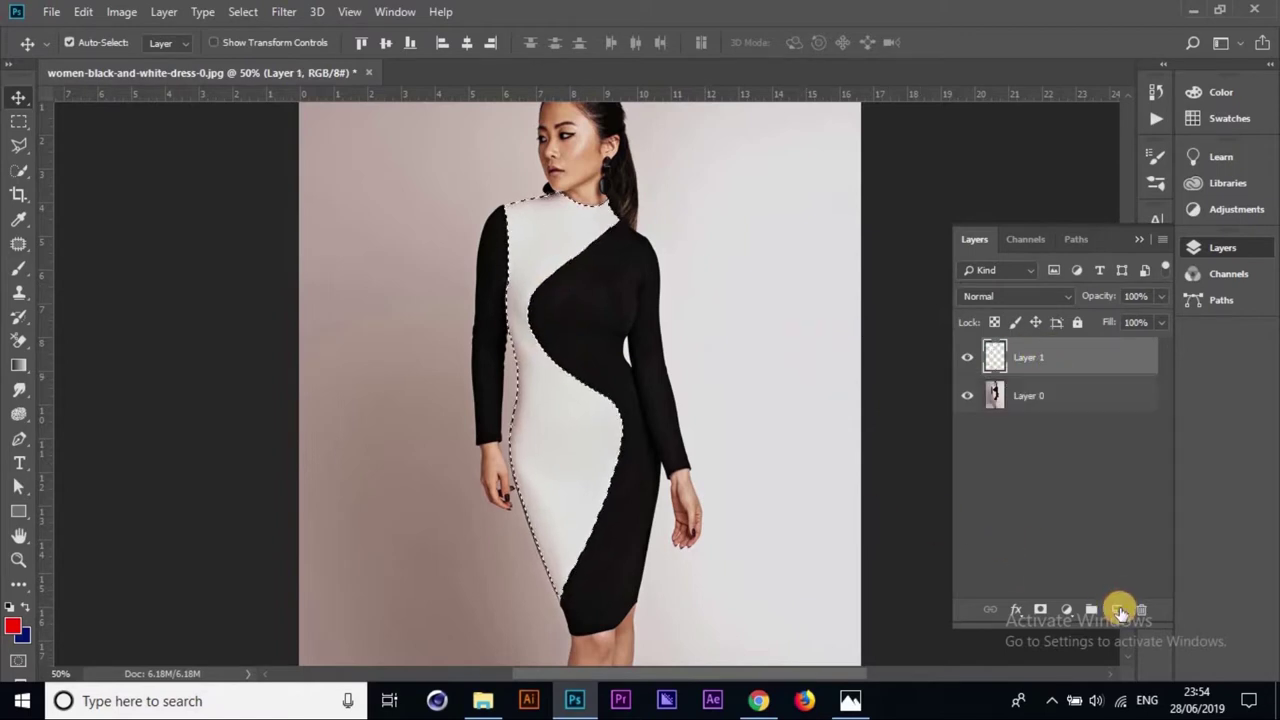
- Fill the selected panel on Layer 1 with bright green 12ff00, cancelling an accidental Save As
click(12, 626)
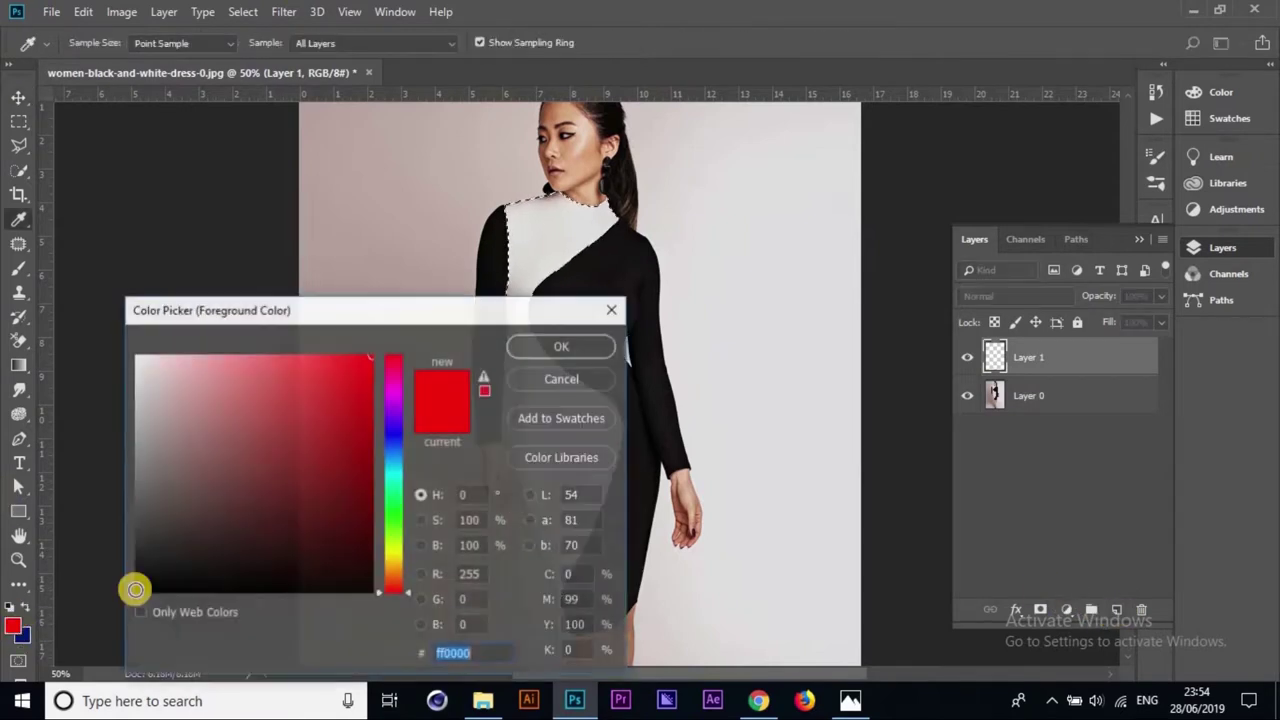
click(393, 520)
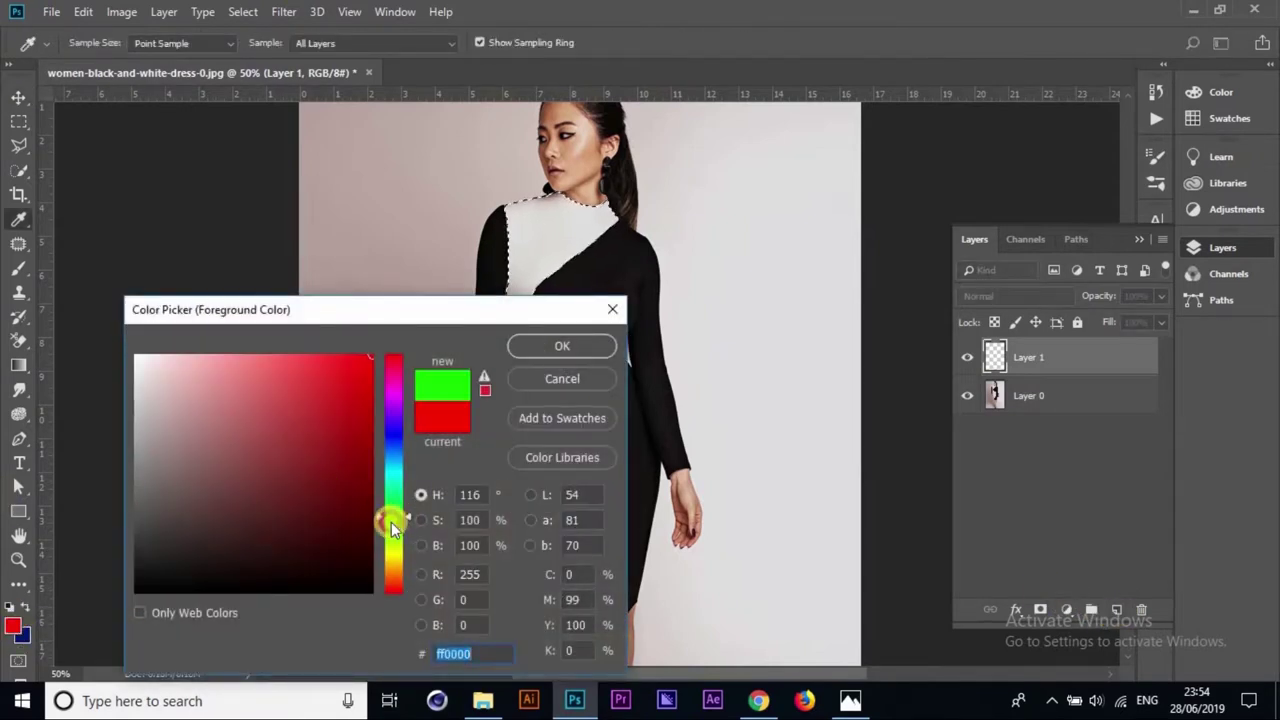
click(575, 360)
key(ctrl+BackSpace)
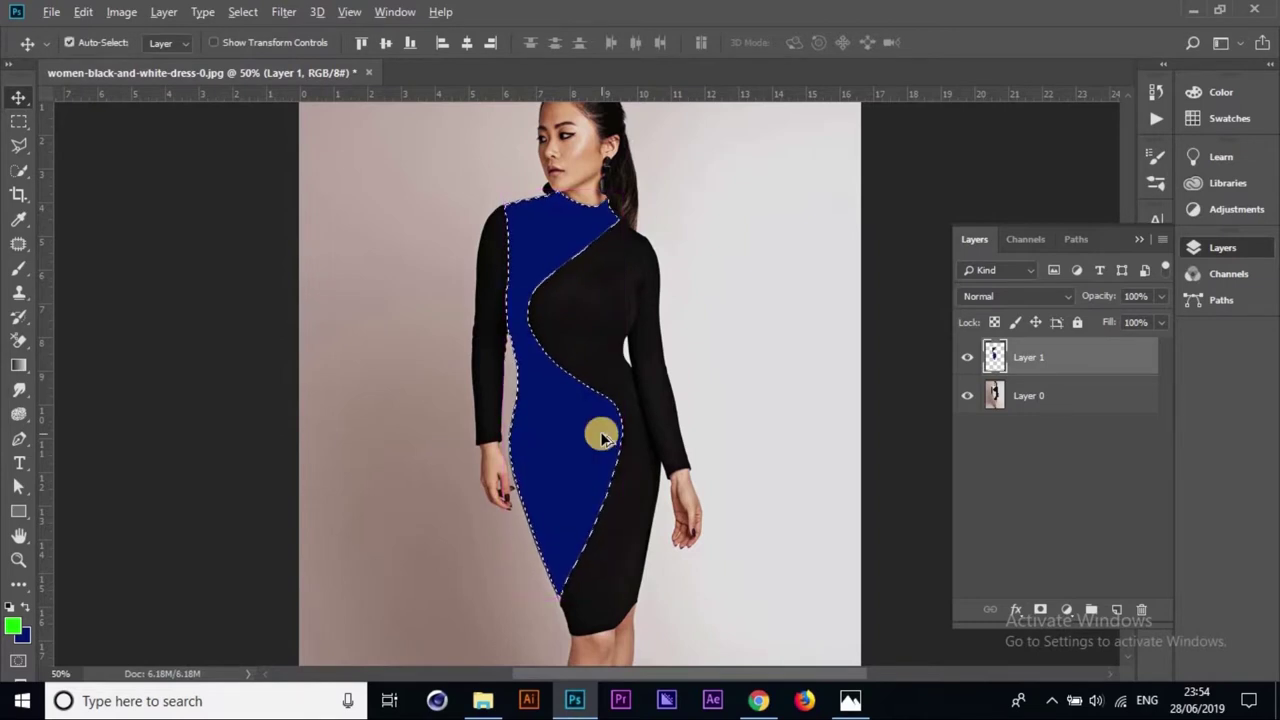
key(alt+BackSpace)
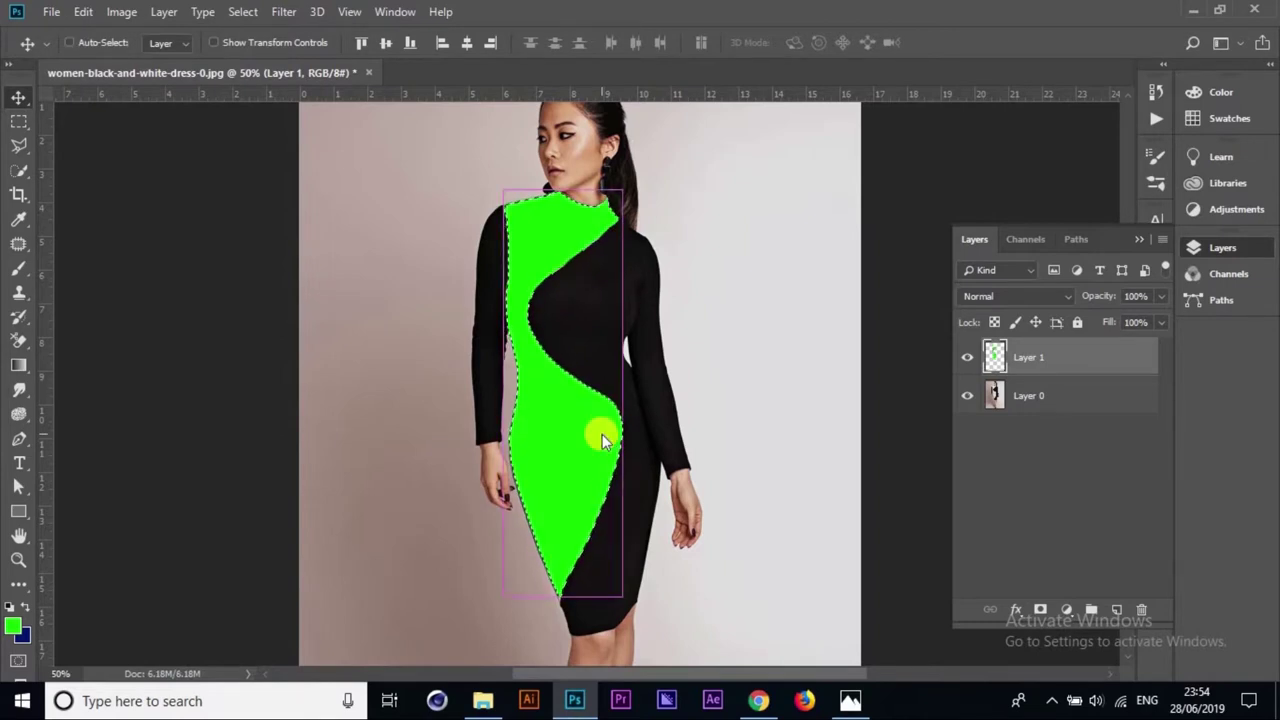
key(ctrl+shift+s)
click(1133, 633)
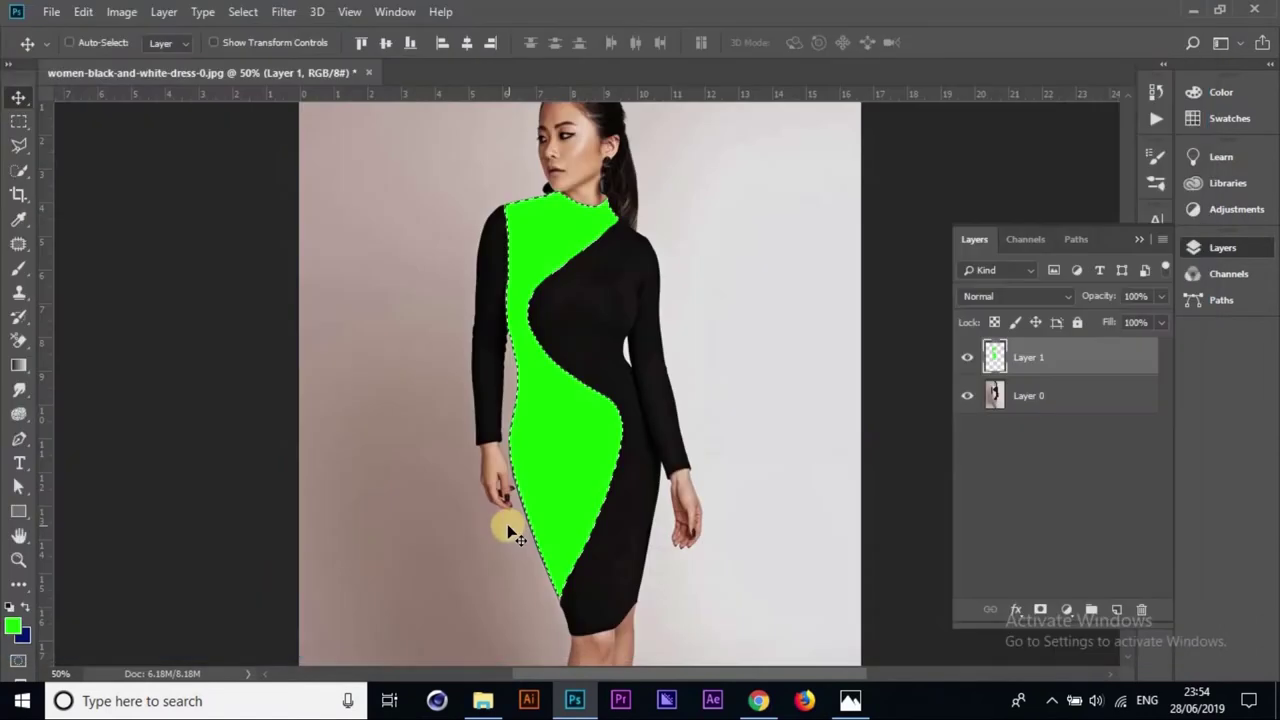
- Set Layer 1 to Multiply, fill the dress panel with red, and deselect
click(1041, 297)
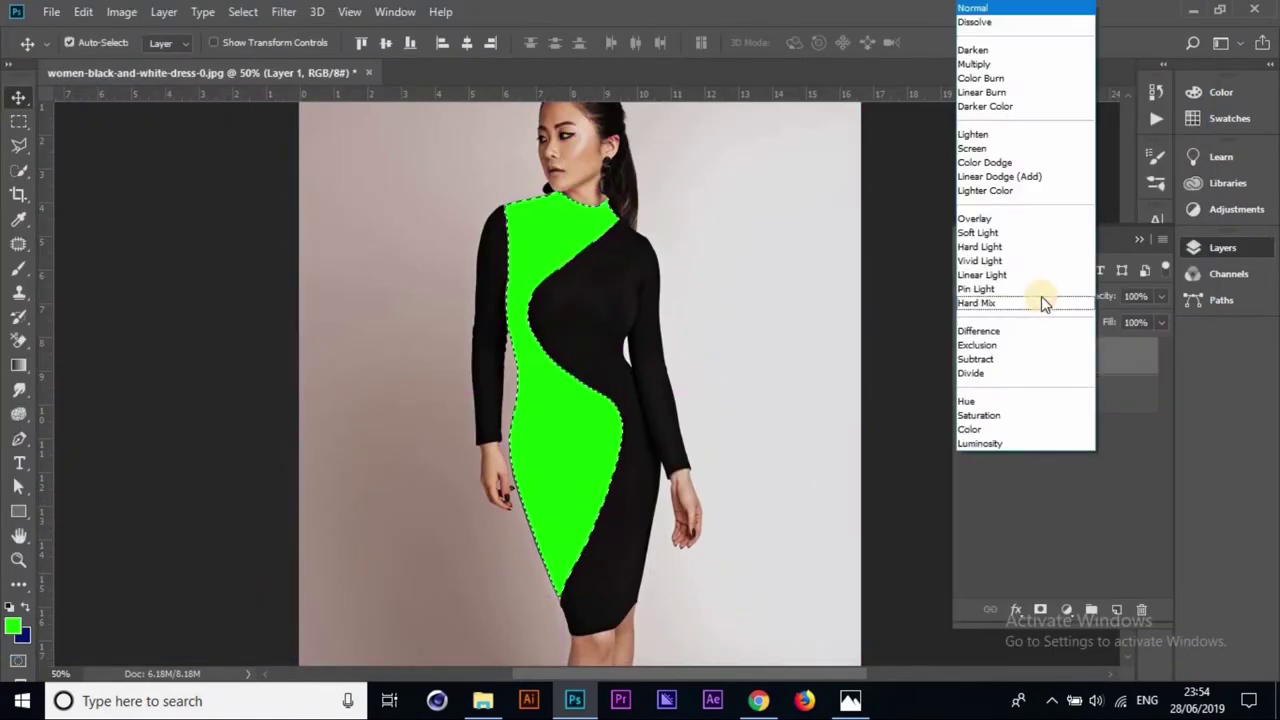
click(1000, 64)
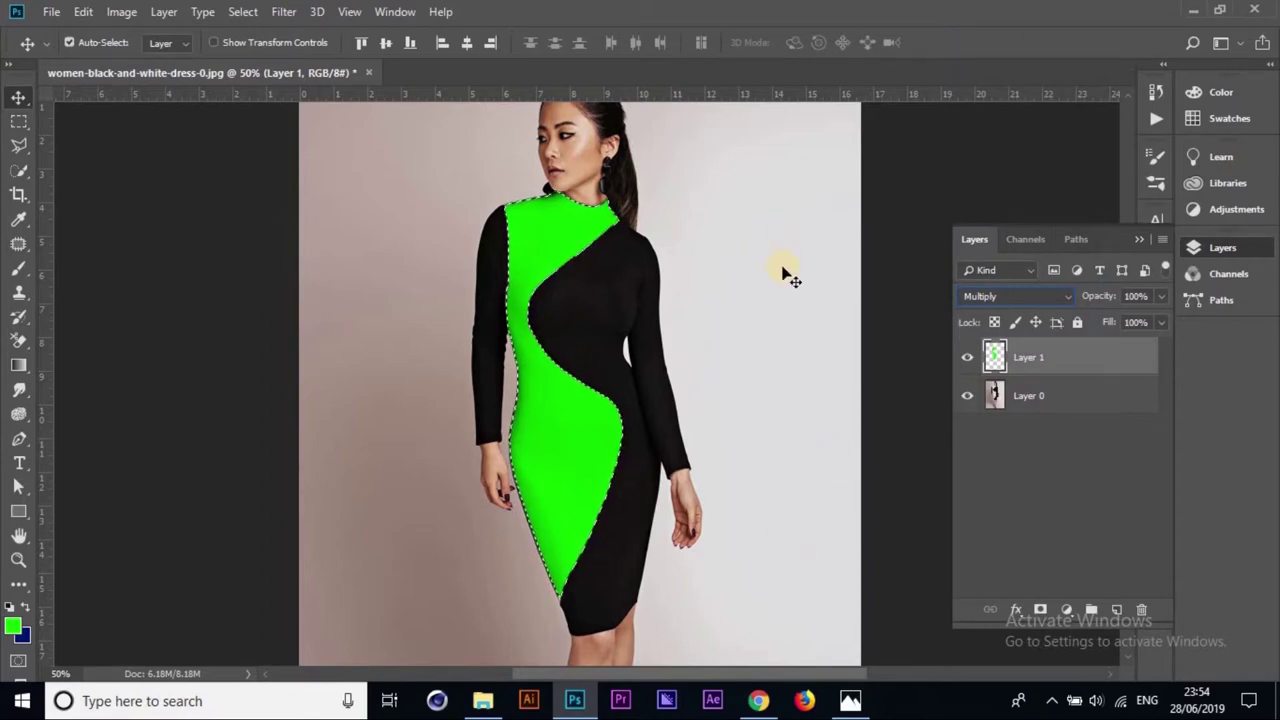
click(12, 626)
drag(400, 392, 396, 340)
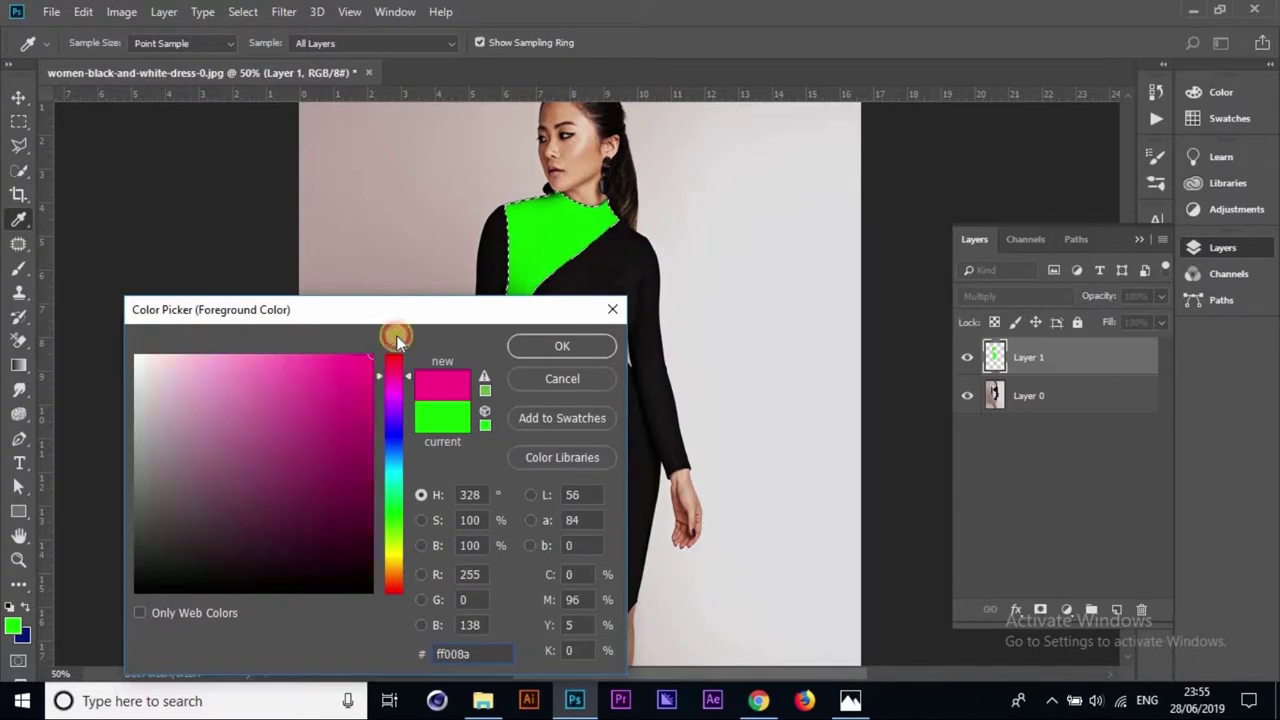
click(530, 345)
key(ctrl+BackSpace)
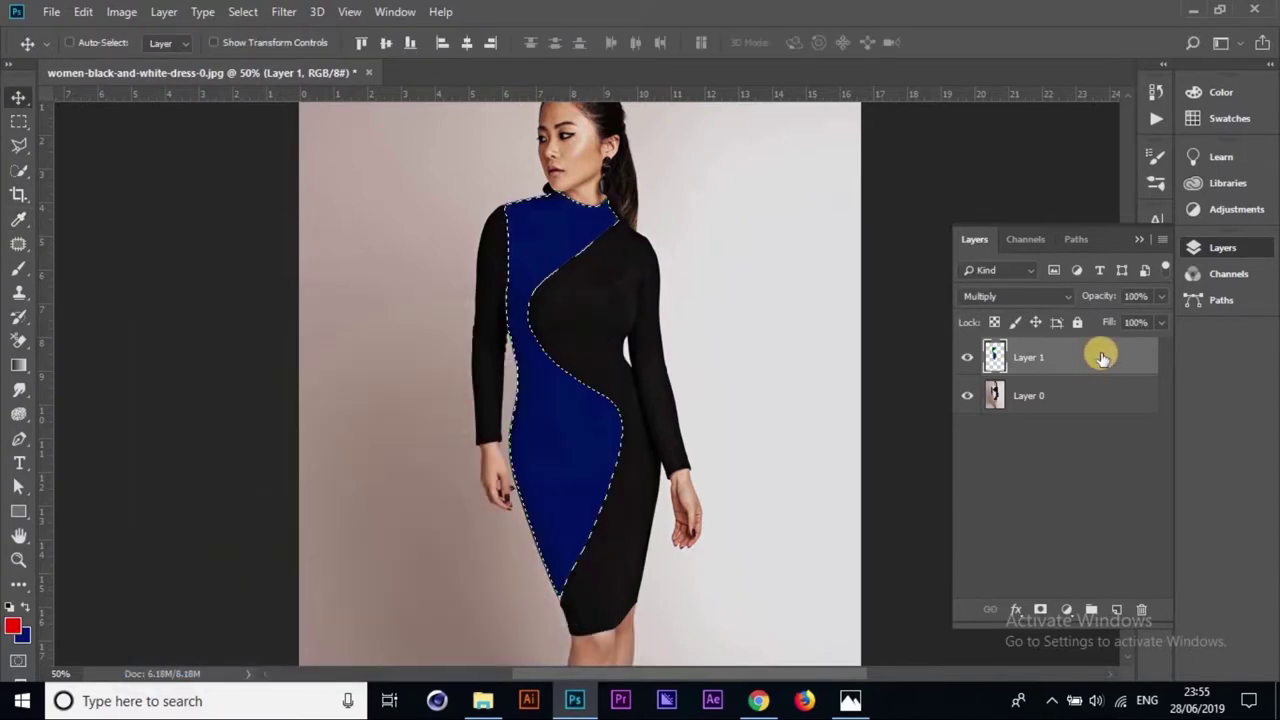
key(ctrl+z)
key(alt+BackSpace)
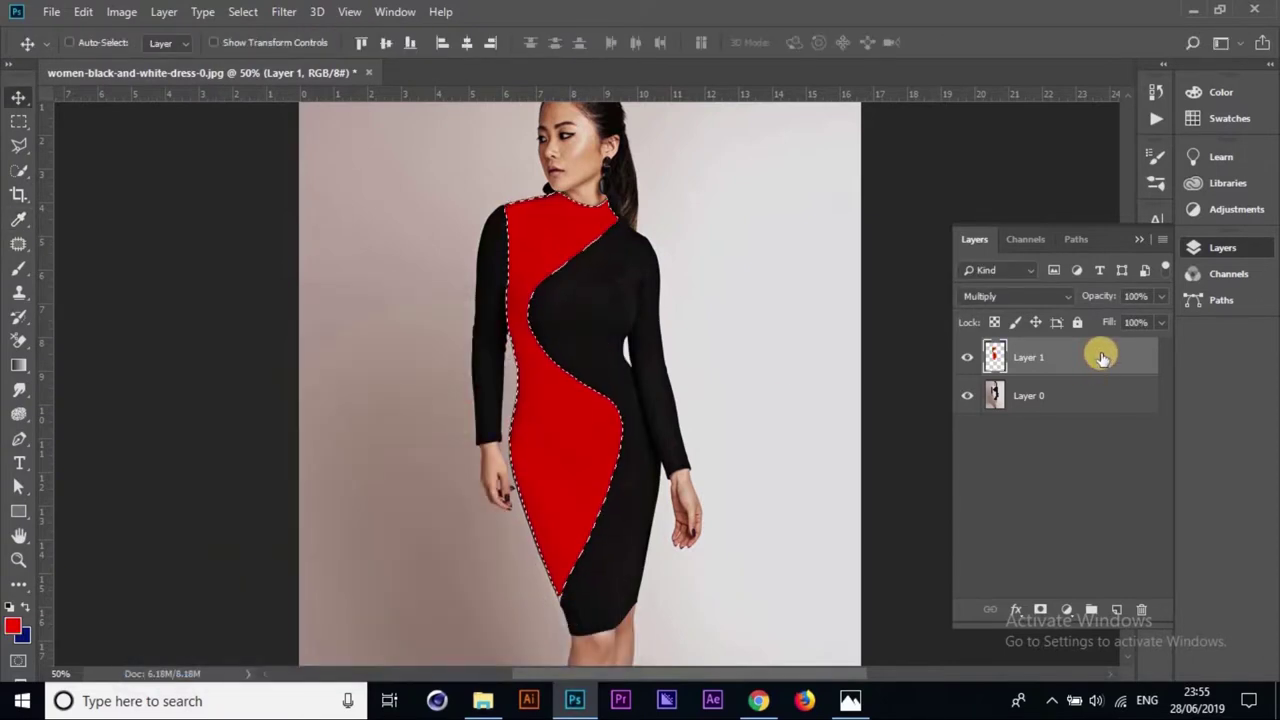
key(ctrl+d)
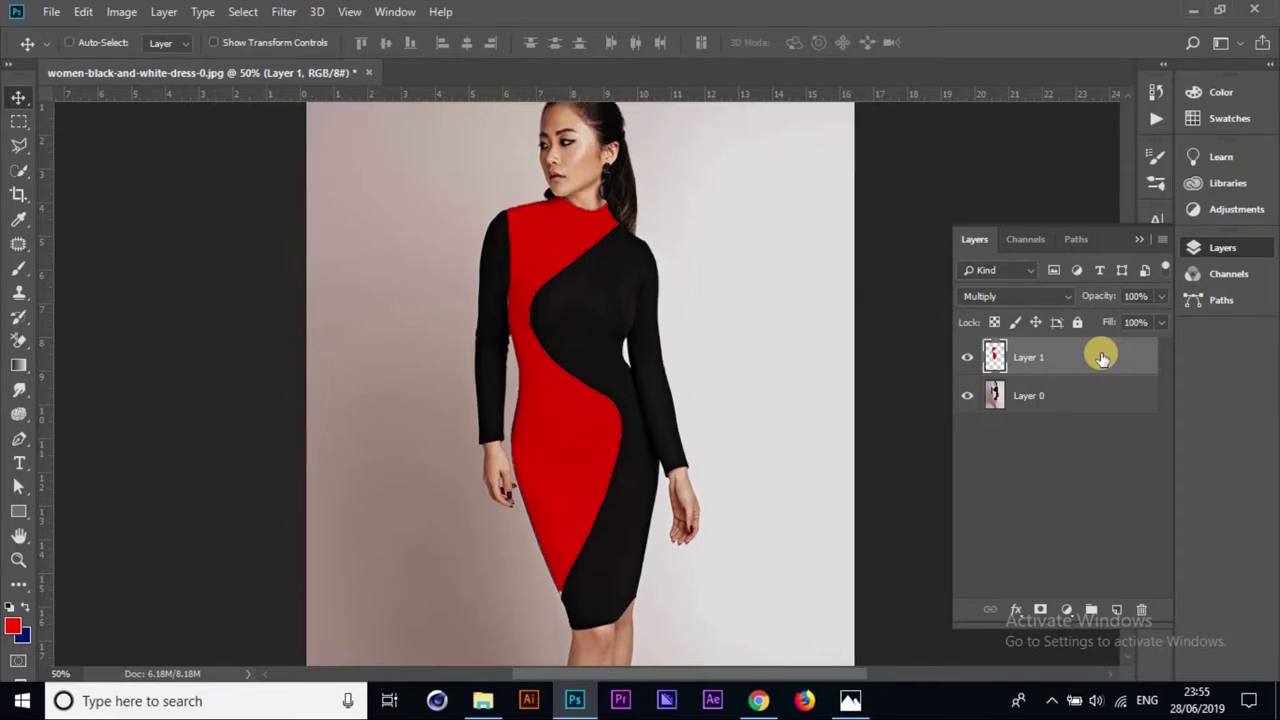
- Zoom out to fit the whole image, then return to 50% and recentre the dress
key(ctrl+minus)
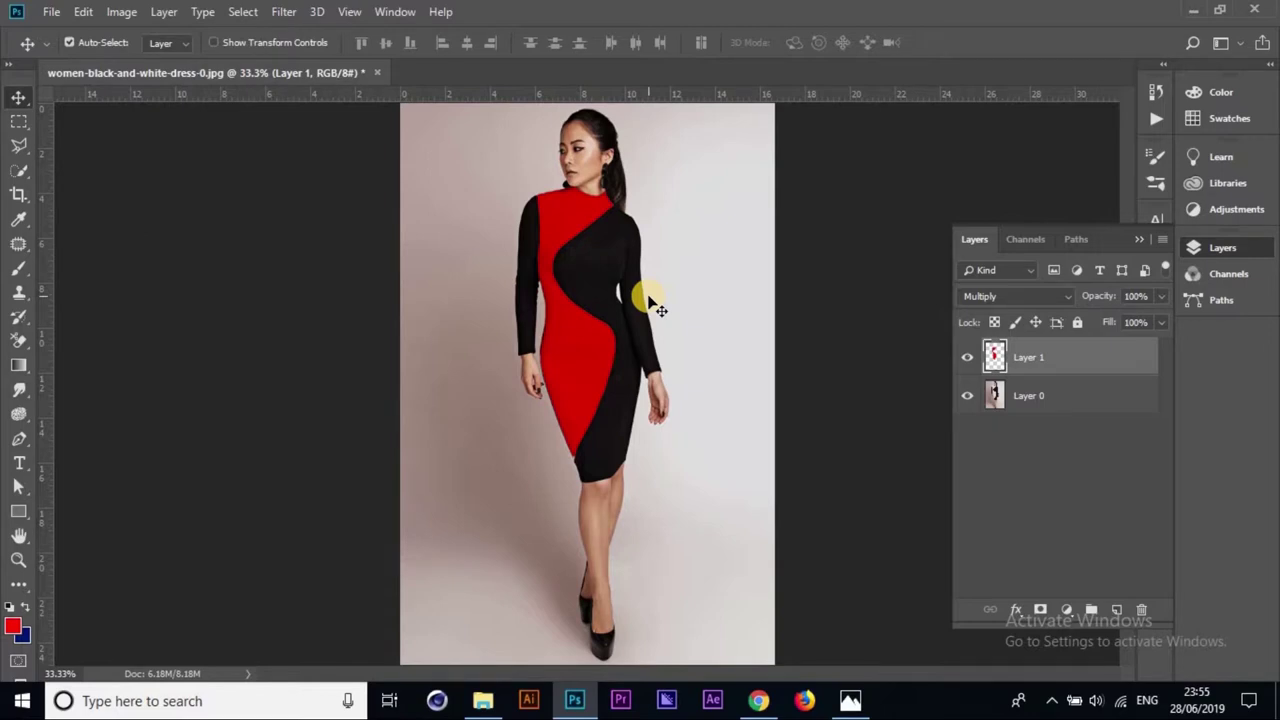
key(ctrl+plus)
mouse_move(648, 296)
mouse_down()
mouse_move(630, 432)
mouse_move(650, 490)
mouse_up()
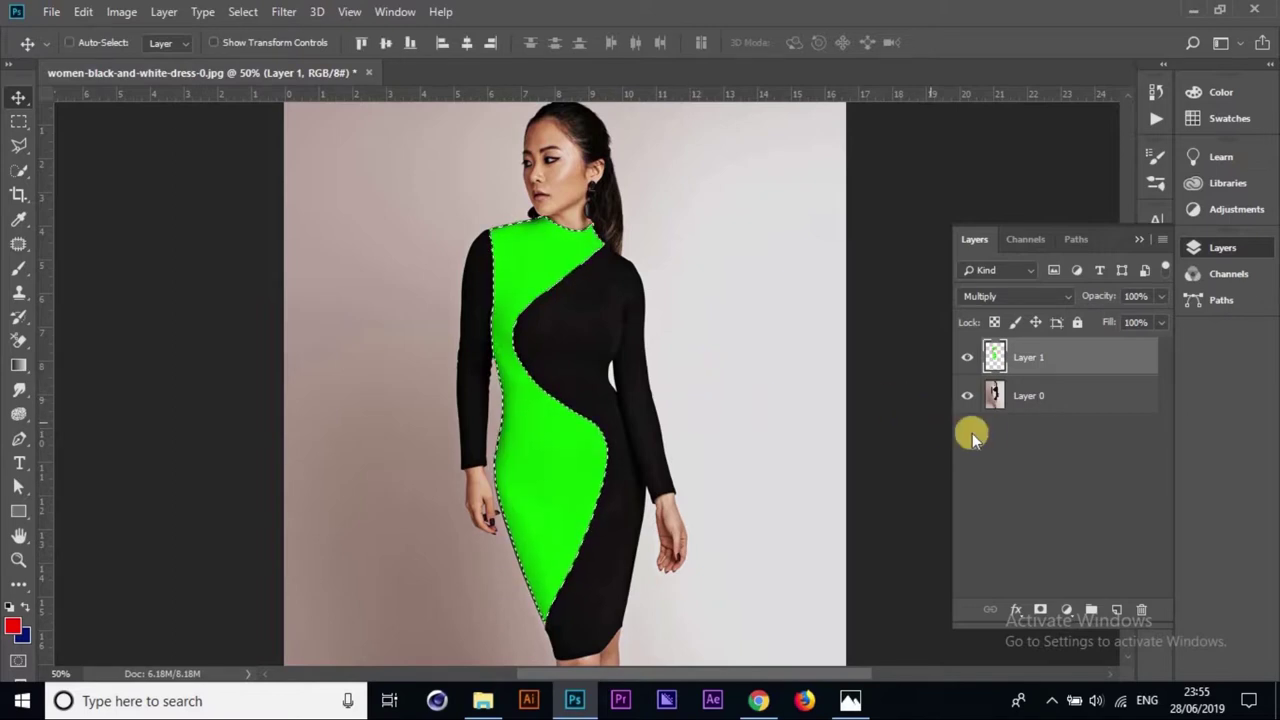
- Clear the dress panel's fill and remove Layer 1, leaving only Layer 0
key(ctrl+BackSpace)
key(Delete)
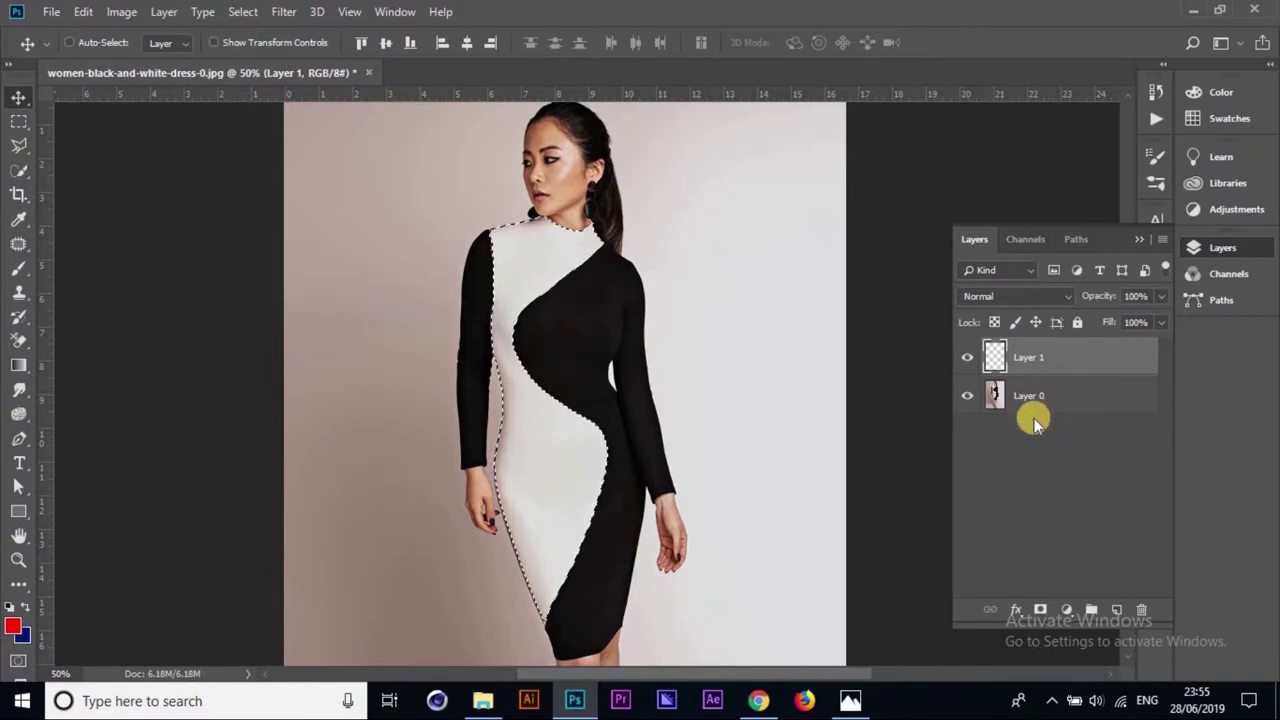
key(ctrl+e)
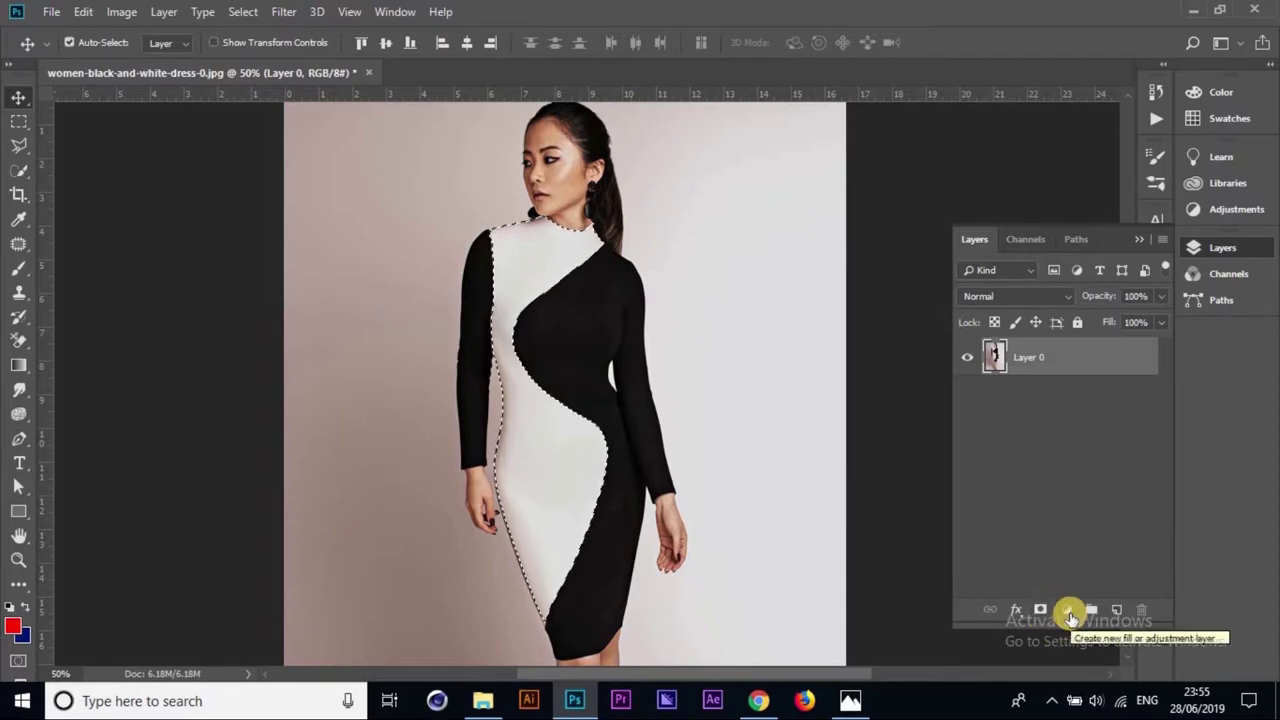
- Add a Solid Color fill layer over the dress panel in bright green 54ff00
click(1069, 611)
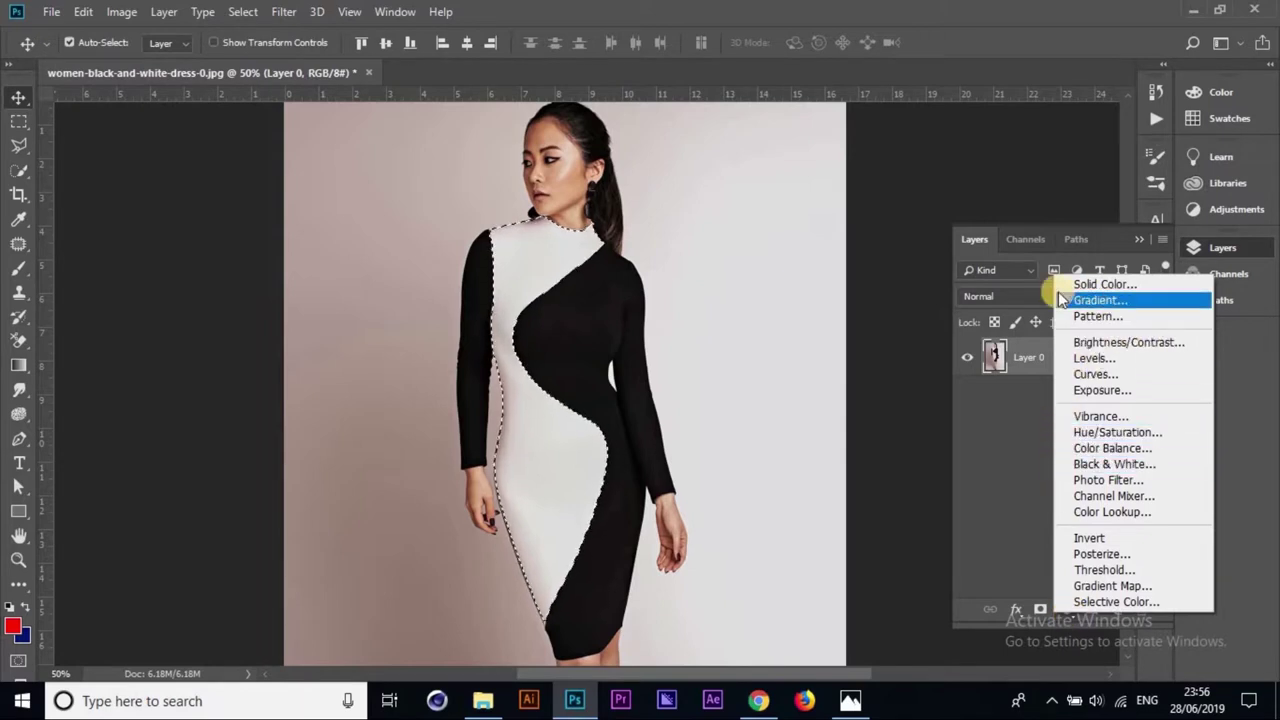
click(1115, 287)
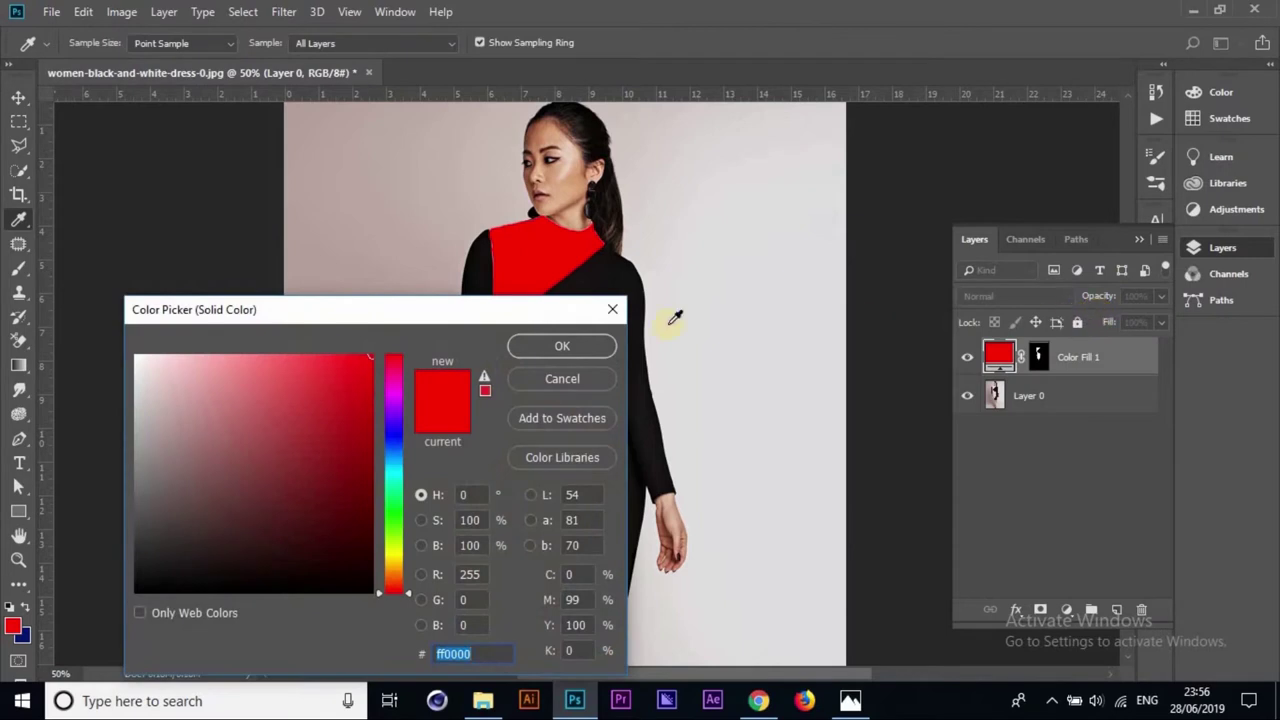
drag(490, 318, 1137, 221)
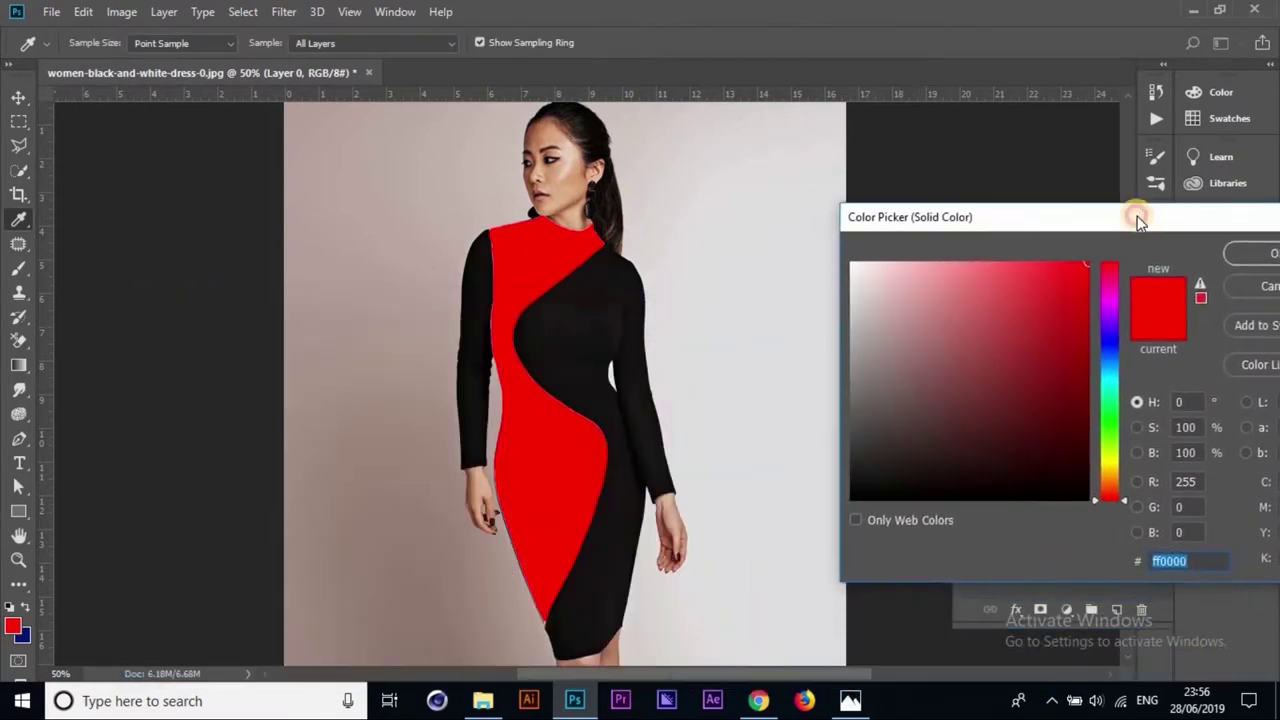
drag(1043, 440, 1037, 437)
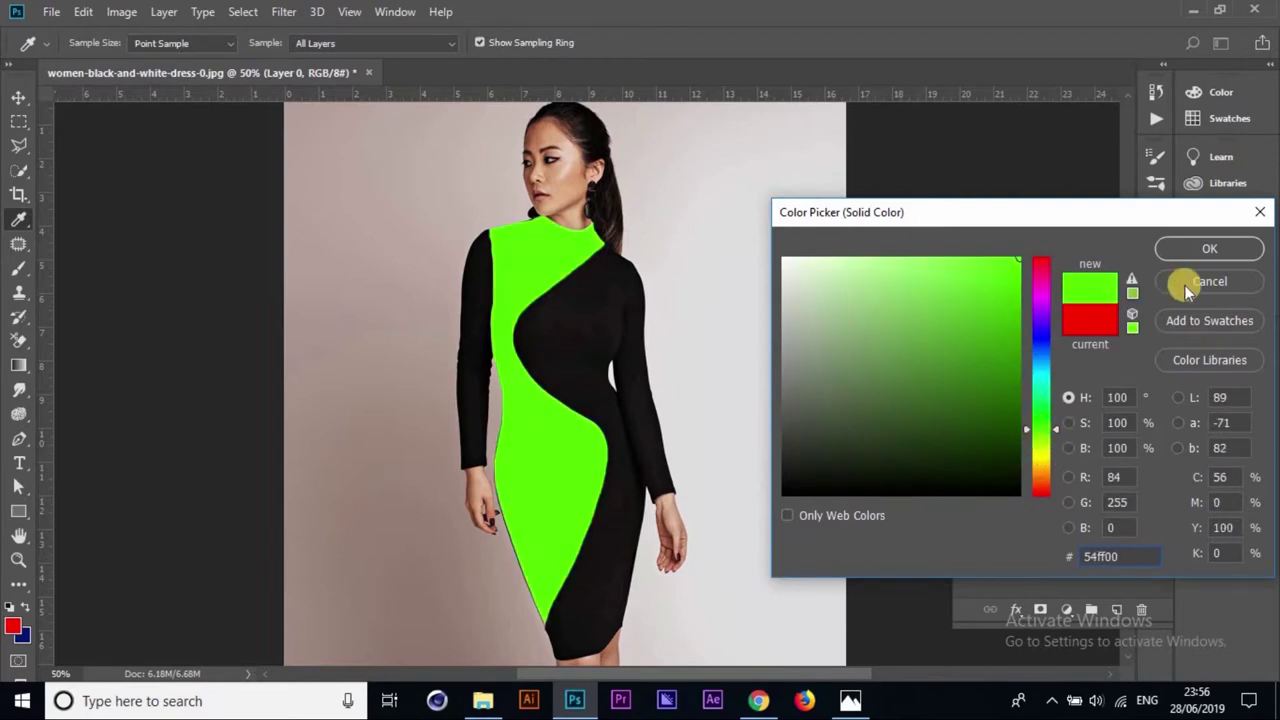
click(1215, 255)
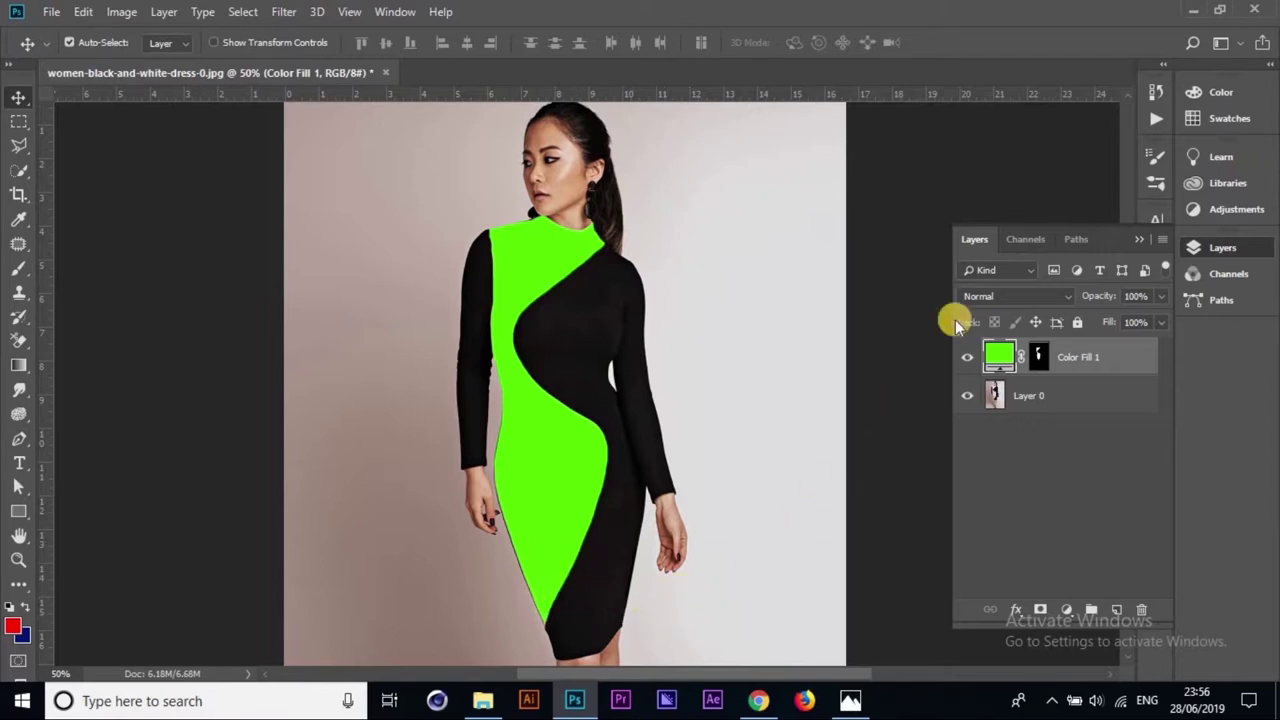
- Change Color Fill 1's blend mode from Normal to Multiply, then zoom out to the full figure
click(1060, 296)
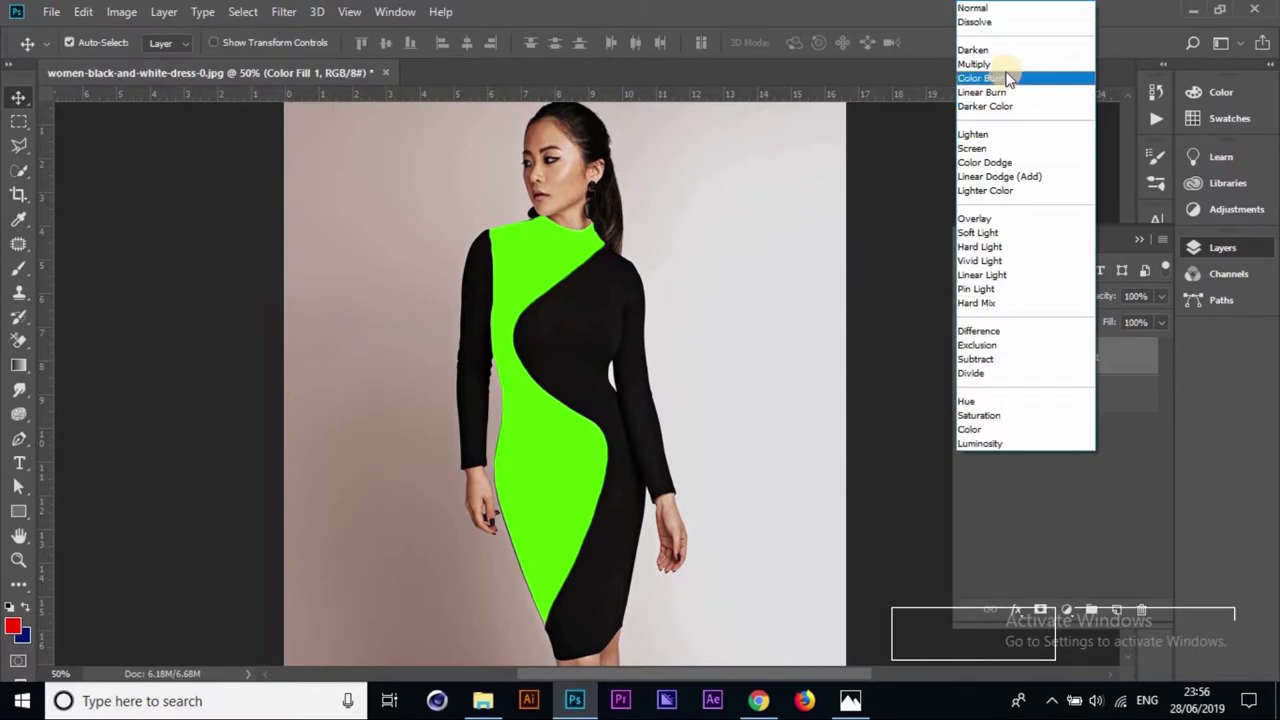
click(1000, 66)
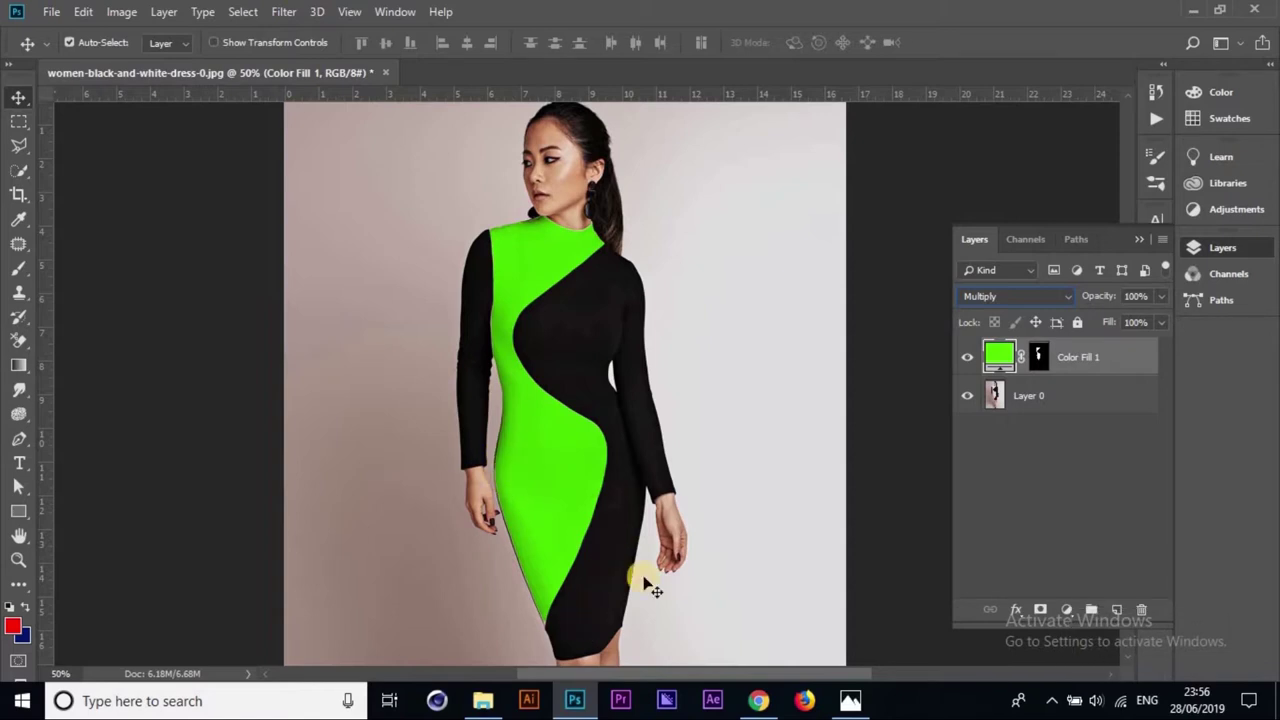
key(ctrl+minus)
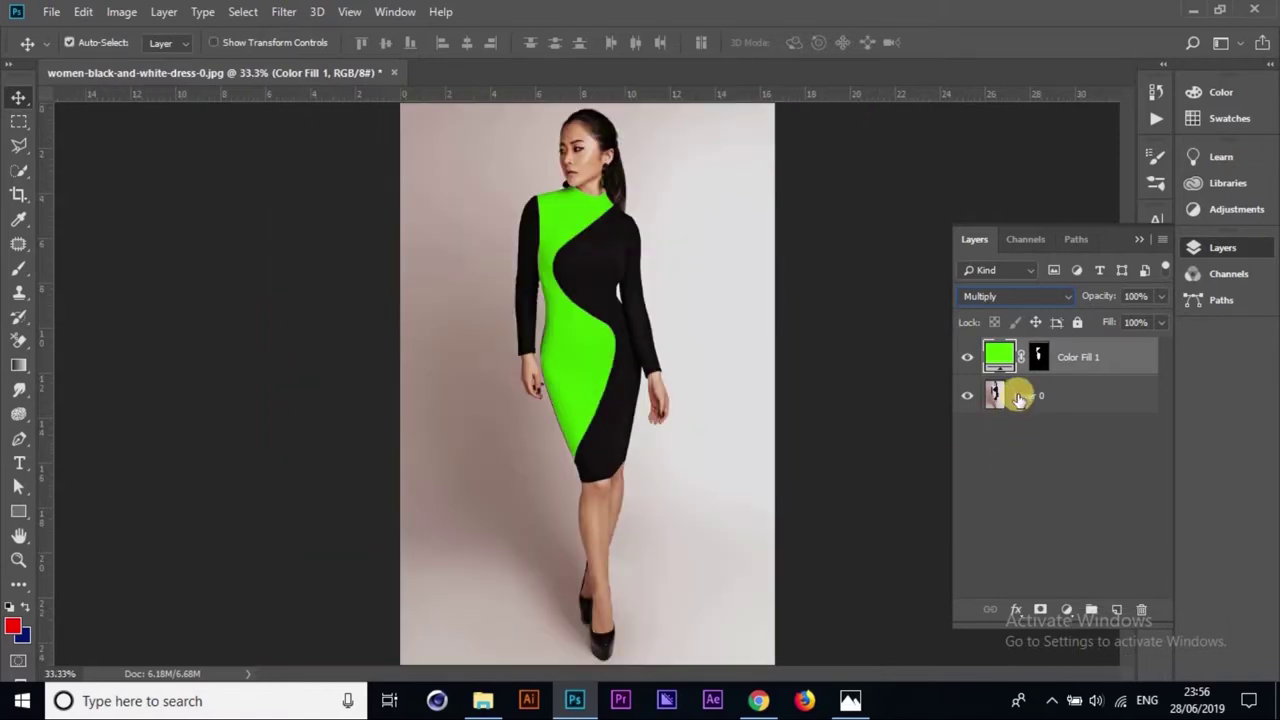
- Make the Color Fill 1 layer mask, not its colour, the active editing target
click(1073, 613)
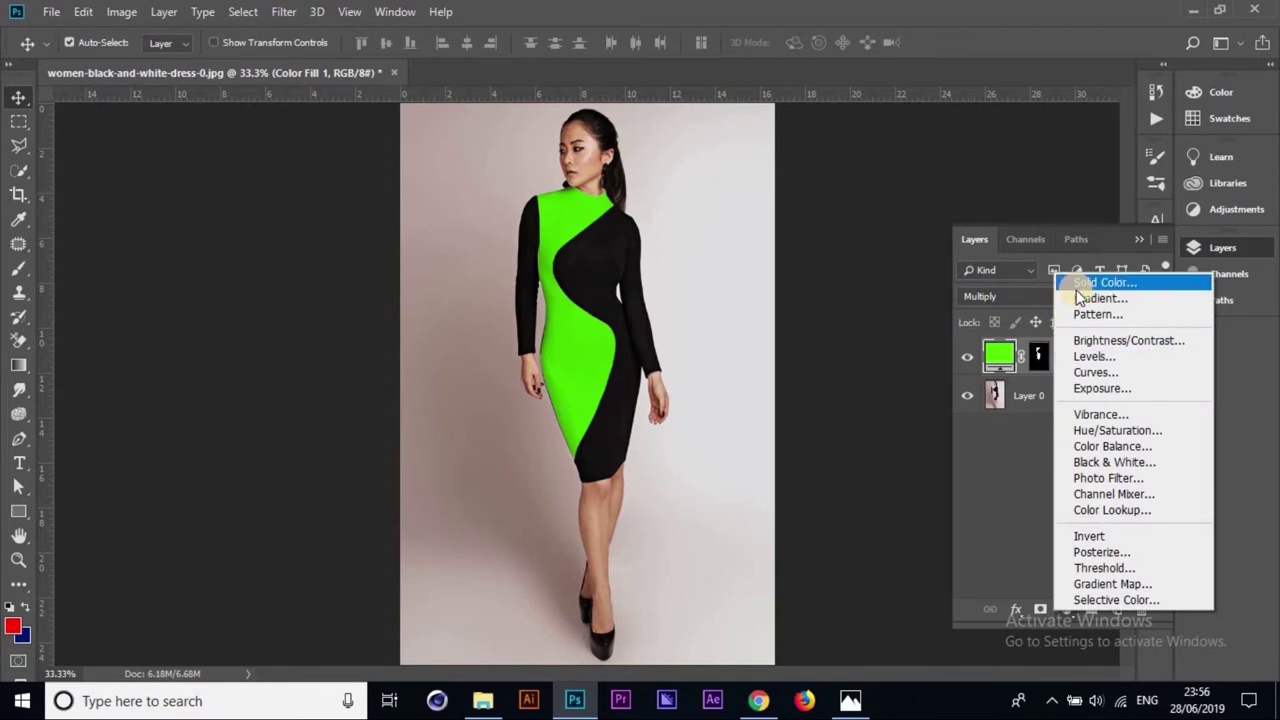
click(1042, 360)
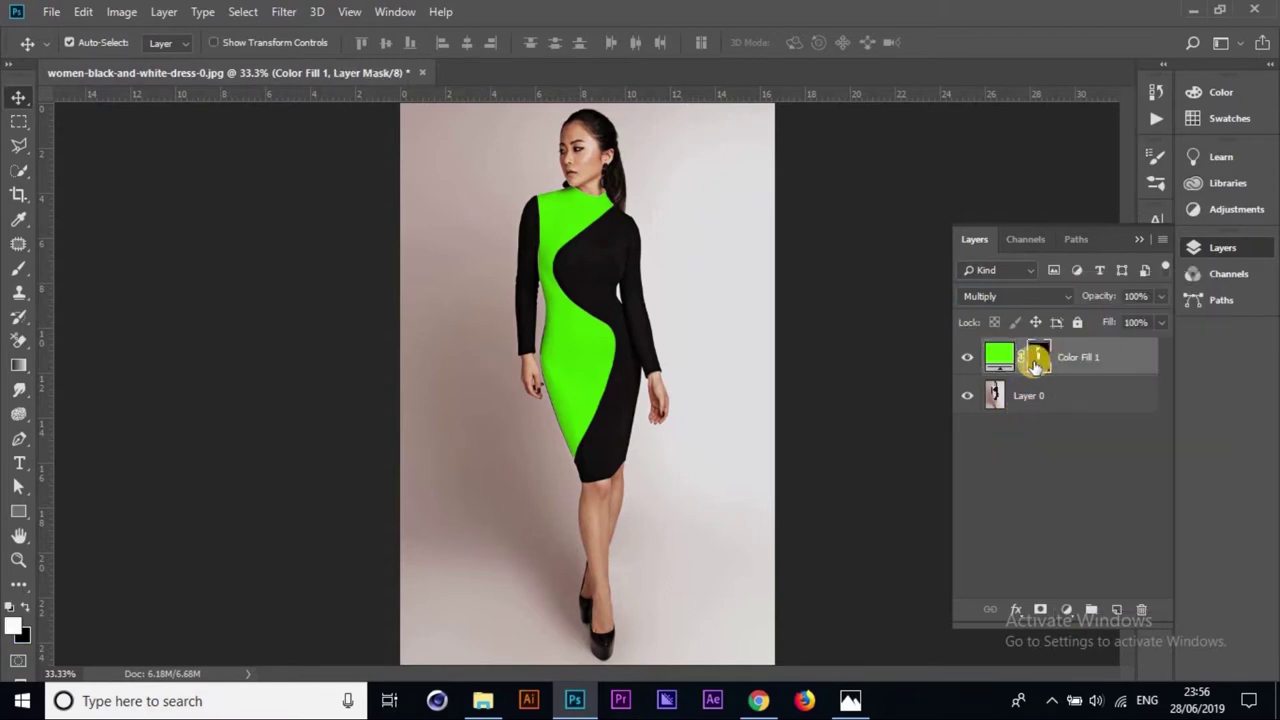
click(1040, 362)
click(1039, 362)
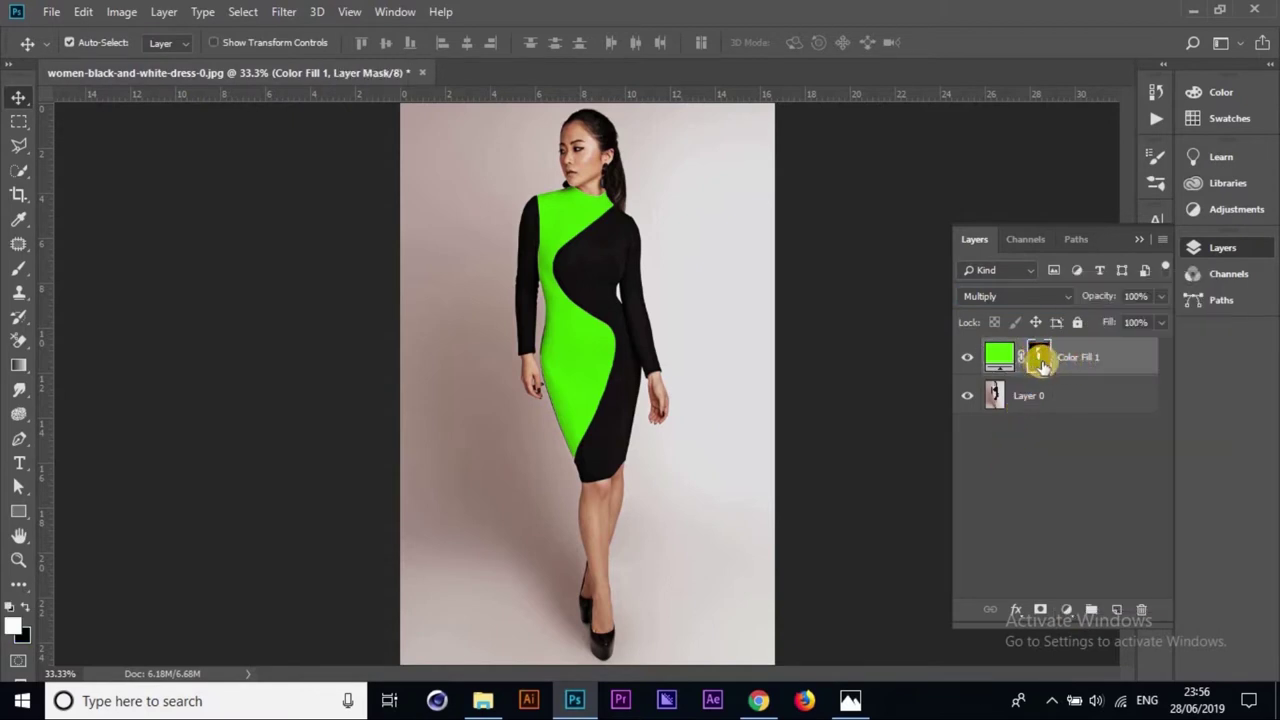
click(1038, 361)
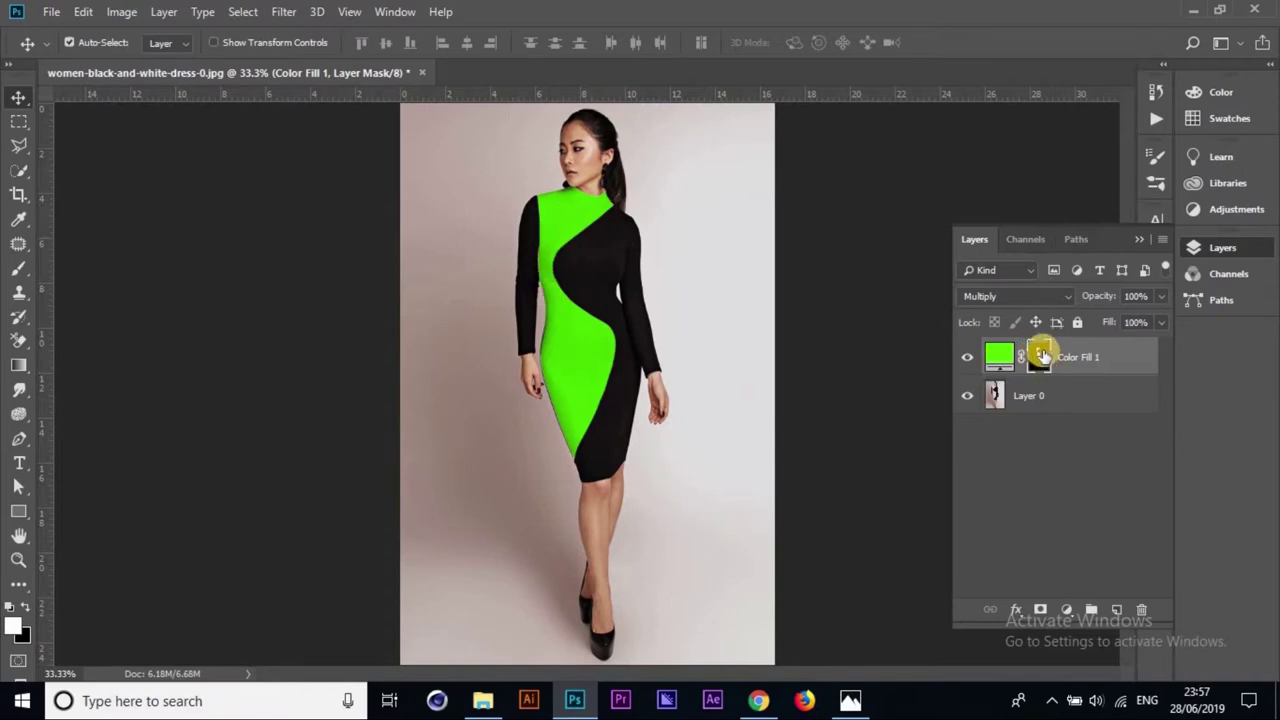
click(607, 198)
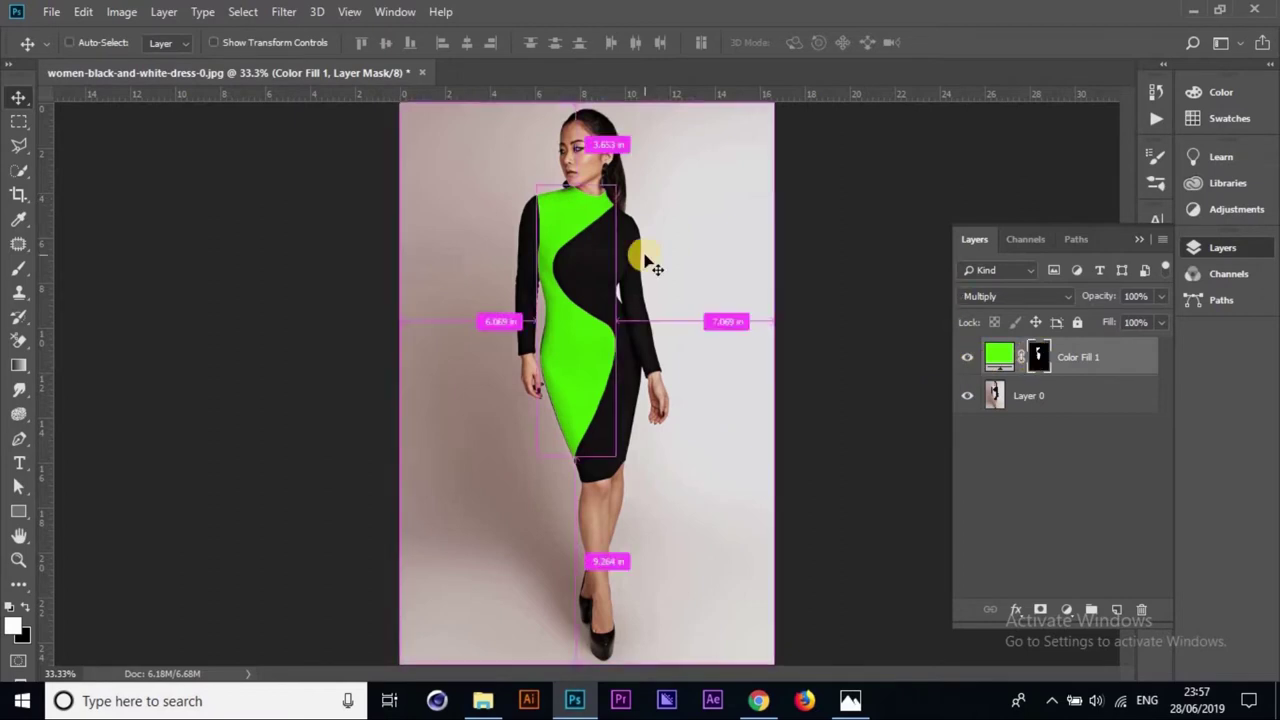
key(ctrl+plus)
drag(637, 255, 594, 417)
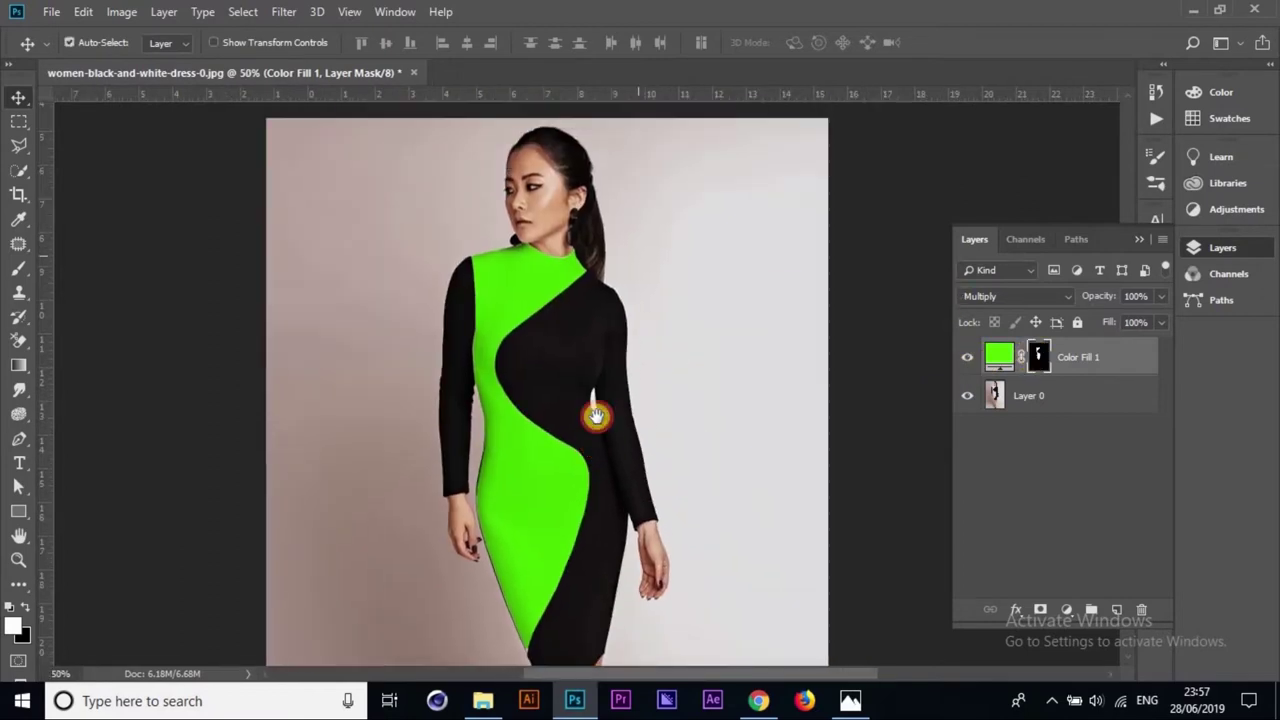
key(ctrl+plus)
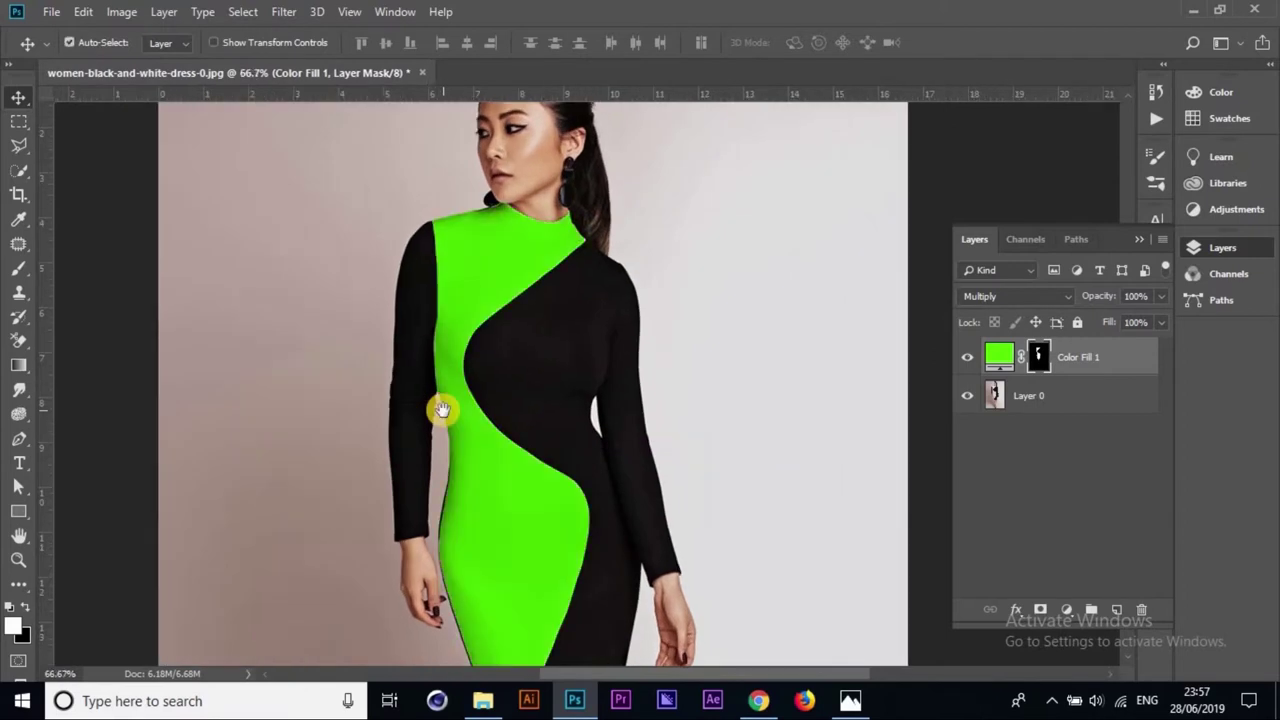
scroll(423, 371, down, 3)
key(ctrl+plus)
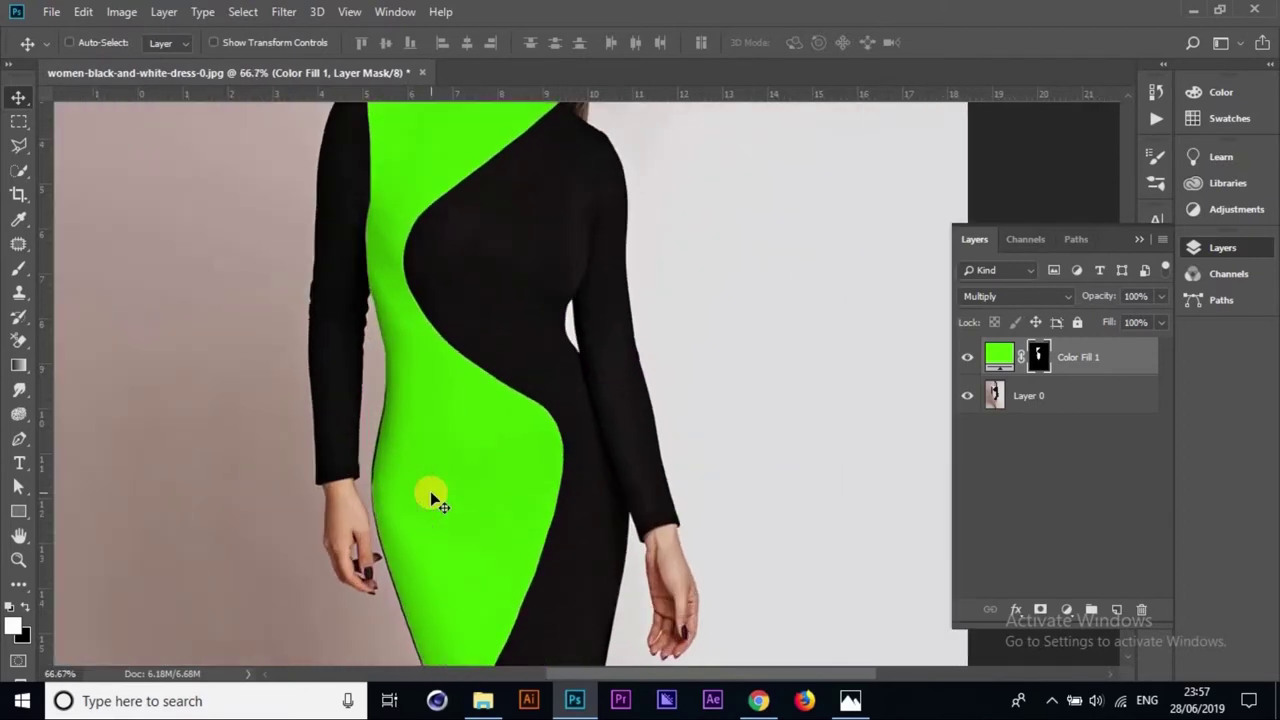
mouse_move(565, 265)
mouse_down()
mouse_move(583, 267)
mouse_move(586, 120)
mouse_up()
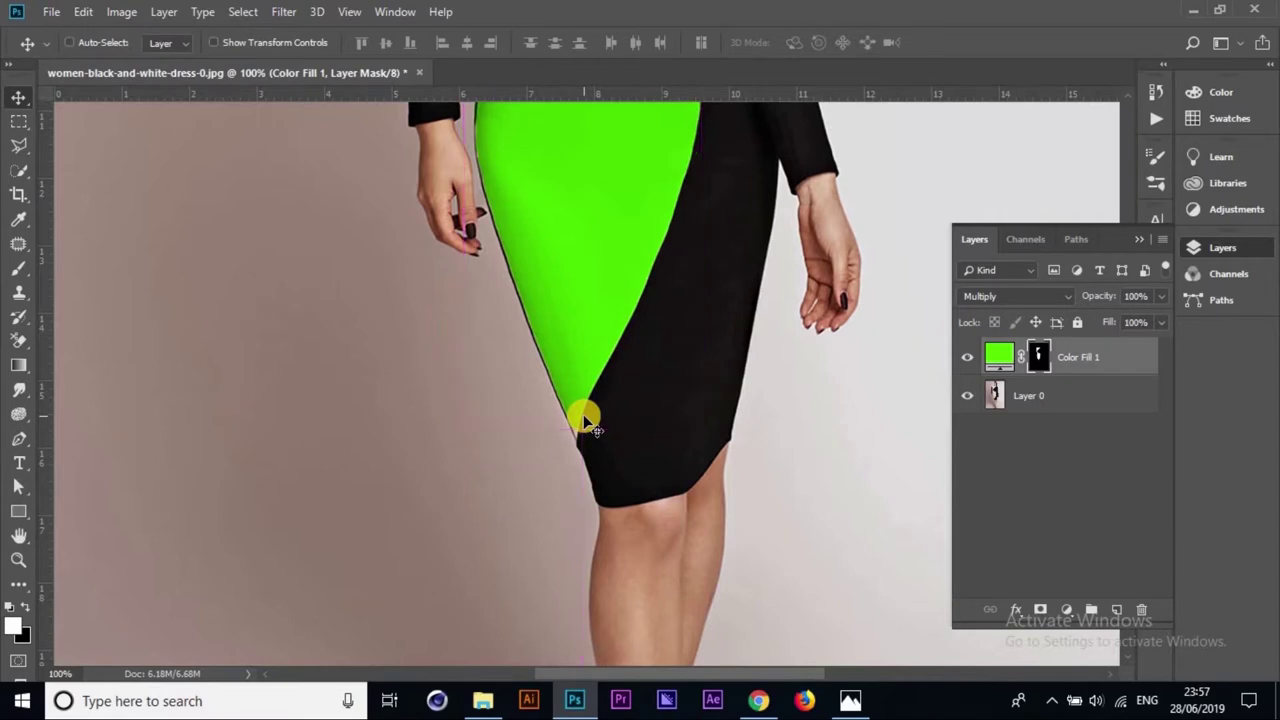
scroll(585, 420, up, 3)
drag(583, 414, 540, 372)
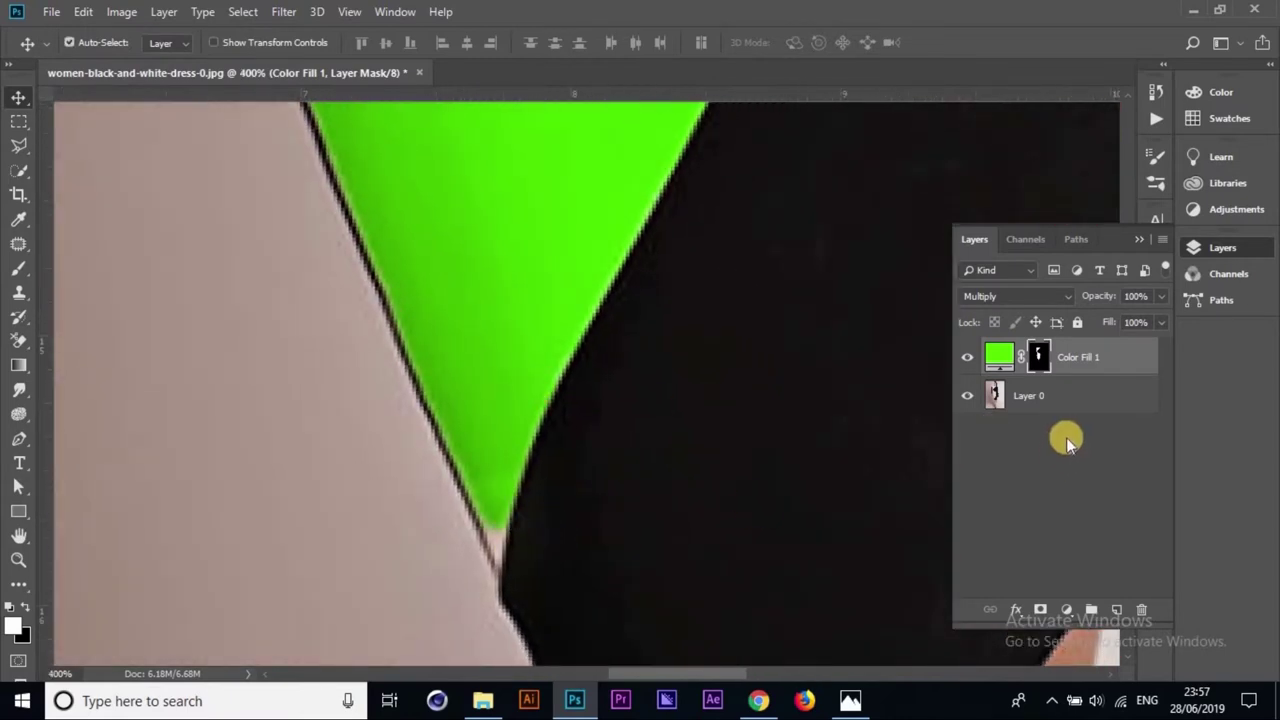
- Paint white on the Color Fill 1 mask to extend the green into the panel's tip
click(1040, 357)
click(33, 622)
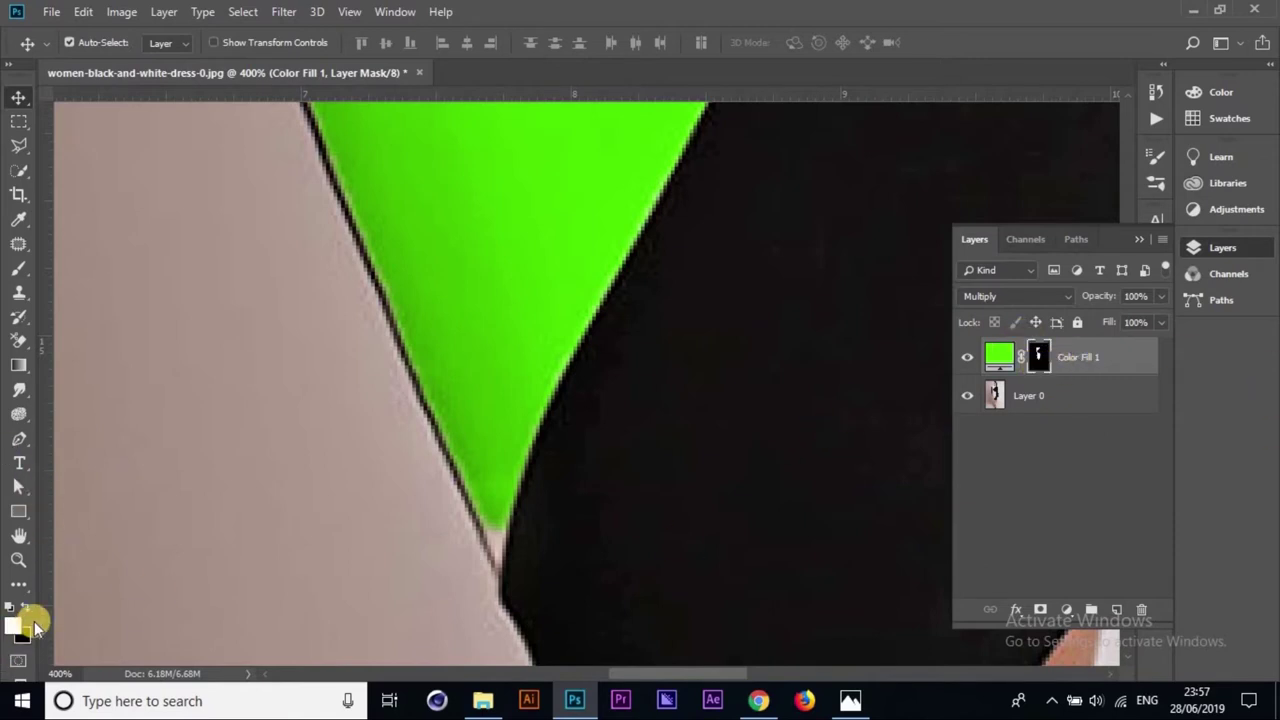
click(16, 630)
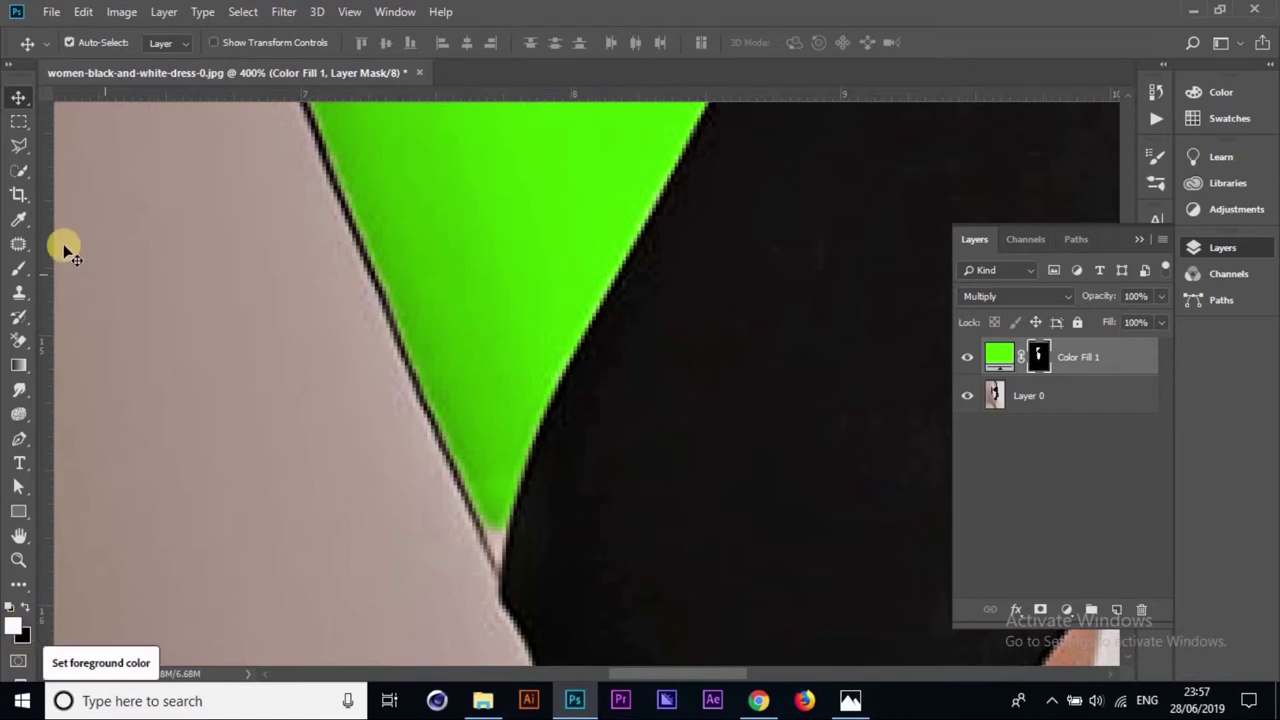
click(19, 268)
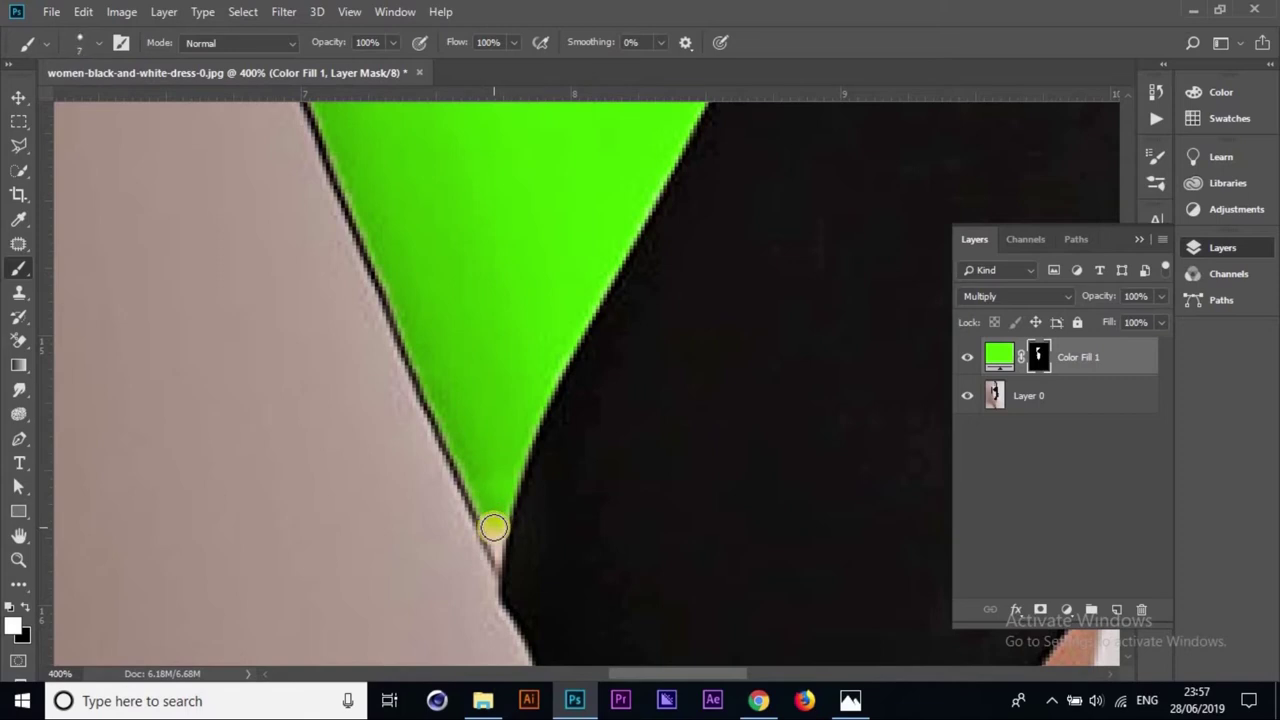
click(495, 538)
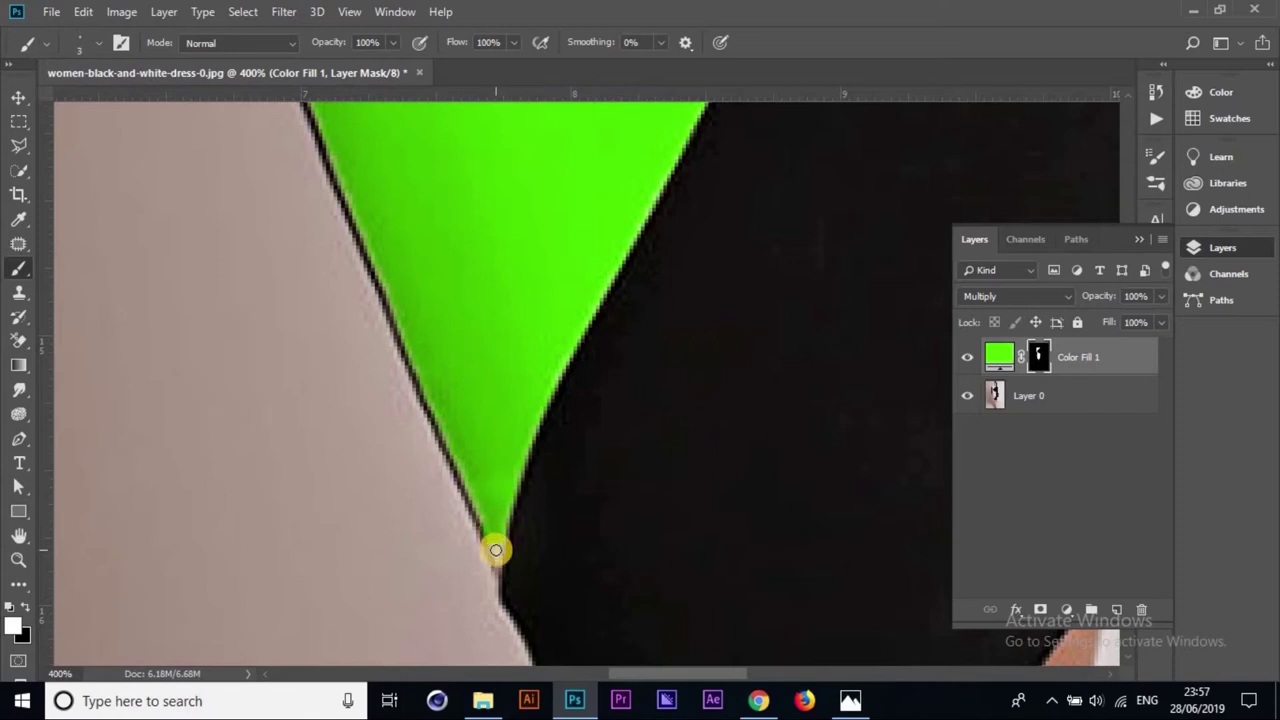
drag(495, 550, 491, 563)
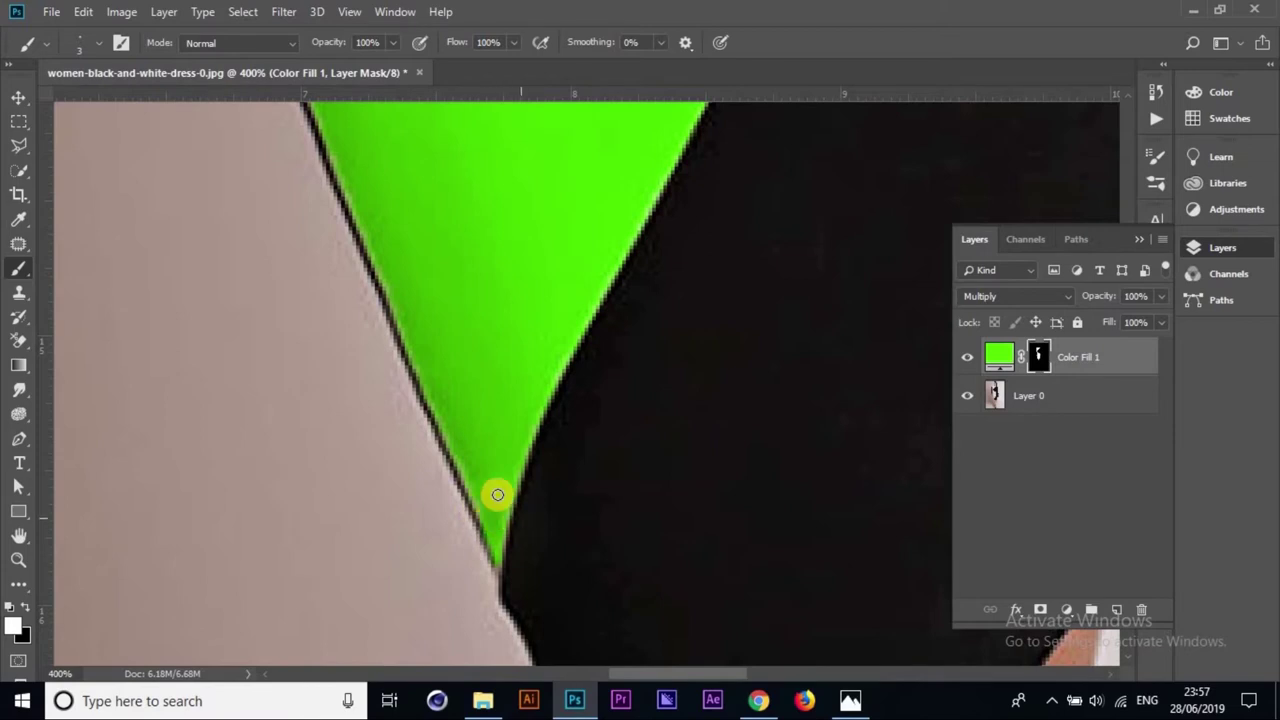
- Zoom out to view the whole dress and return to the Move tool
key(ctrl+minus)
key(ctrl+minus)
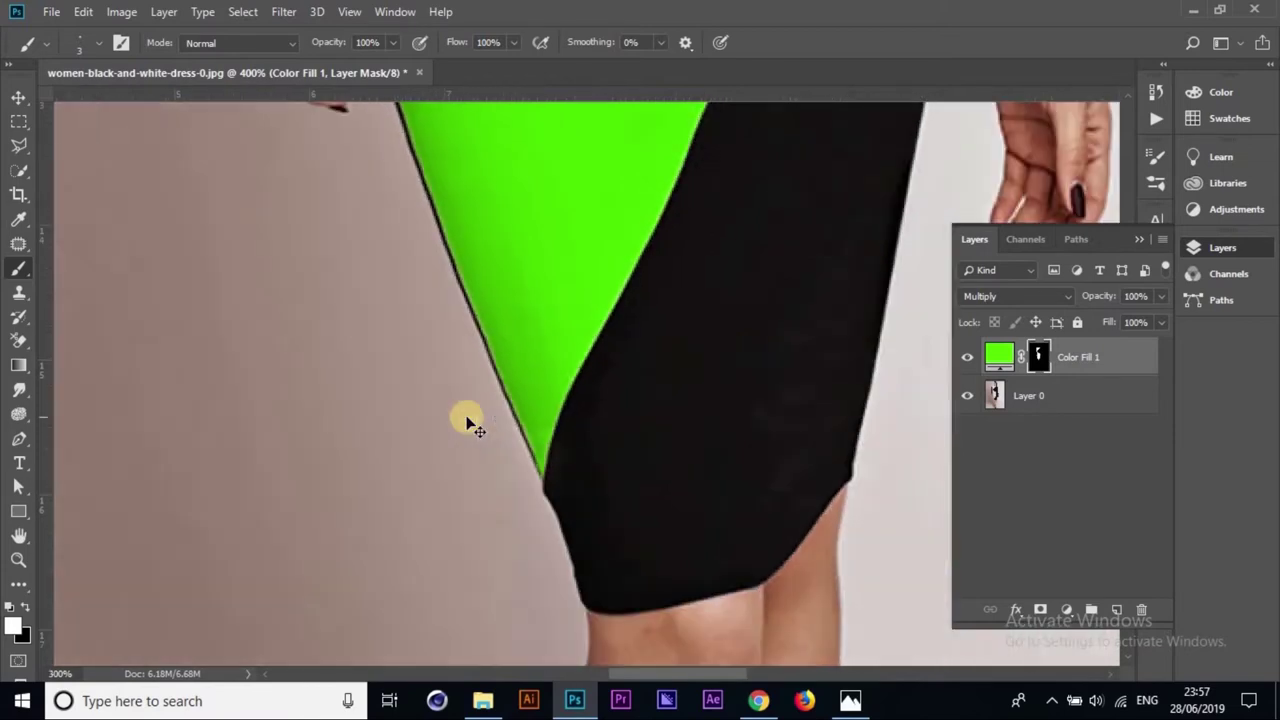
key(ctrl+minus)
scroll(714, 409, up, 3)
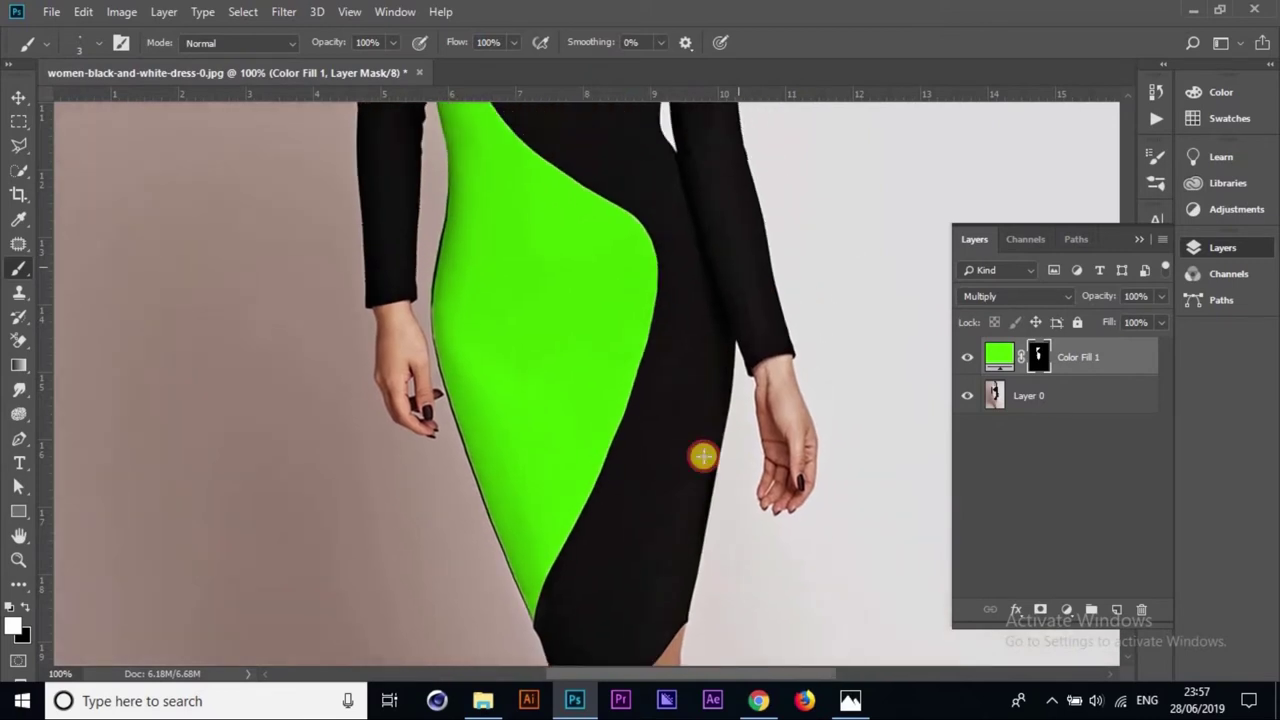
key(ctrl+minus)
key(ctrl+minus)
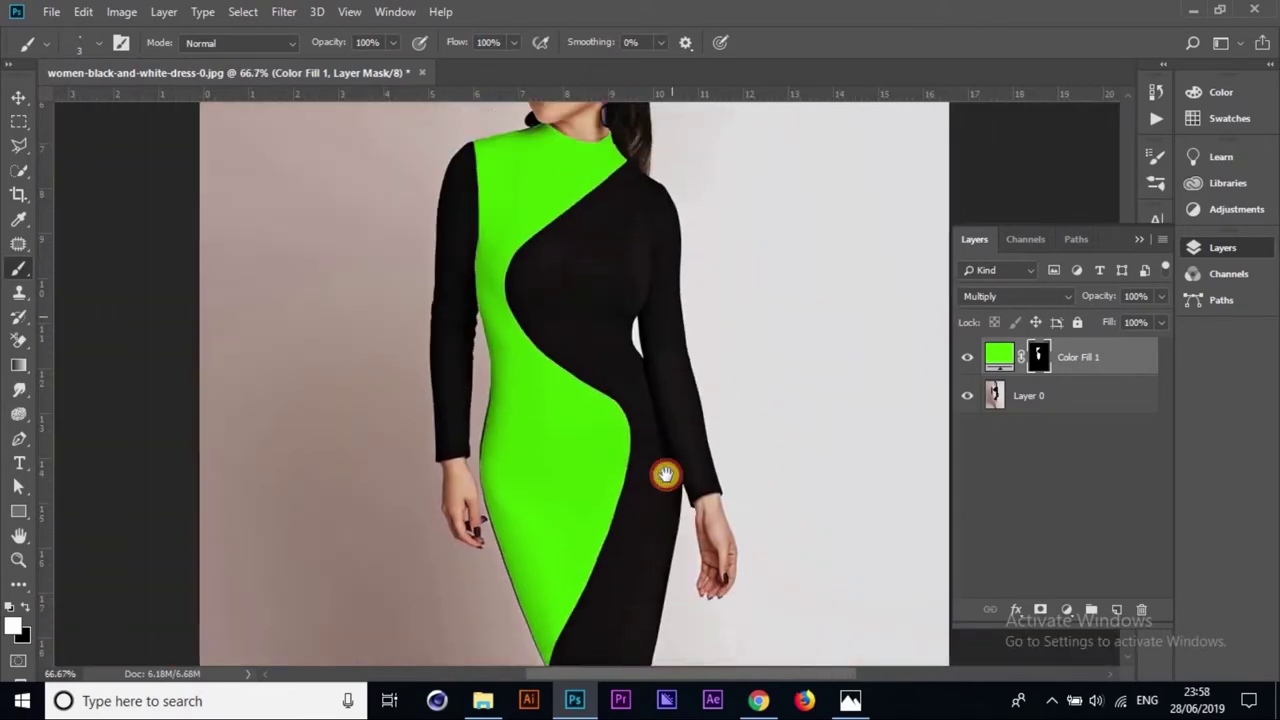
scroll(663, 474, up, 1)
key(ctrl+minus)
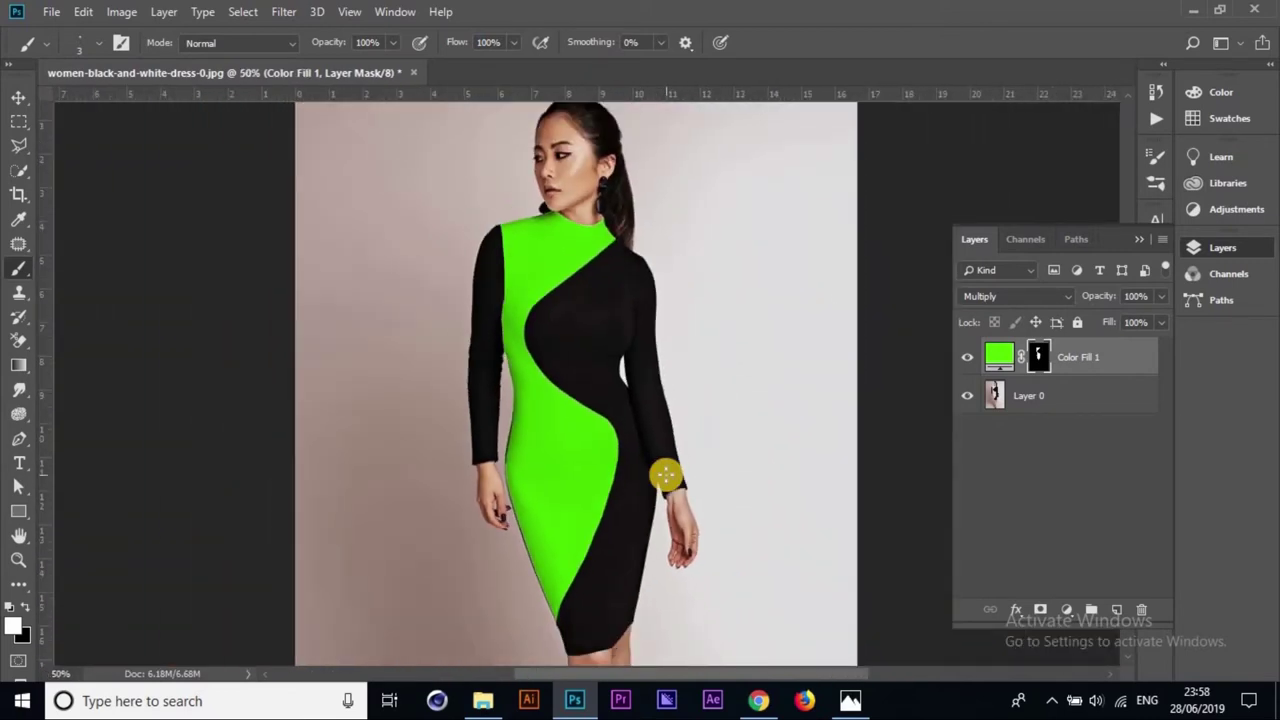
click(18, 97)
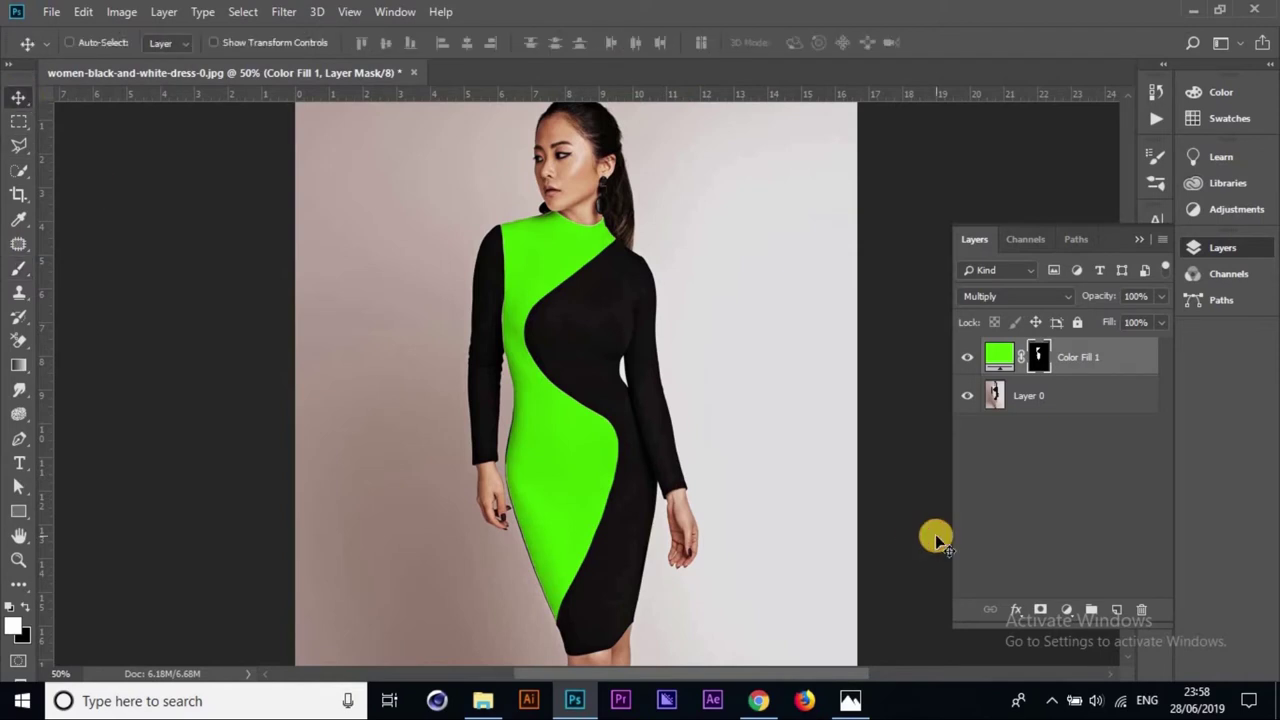
key(ctrl+minus)
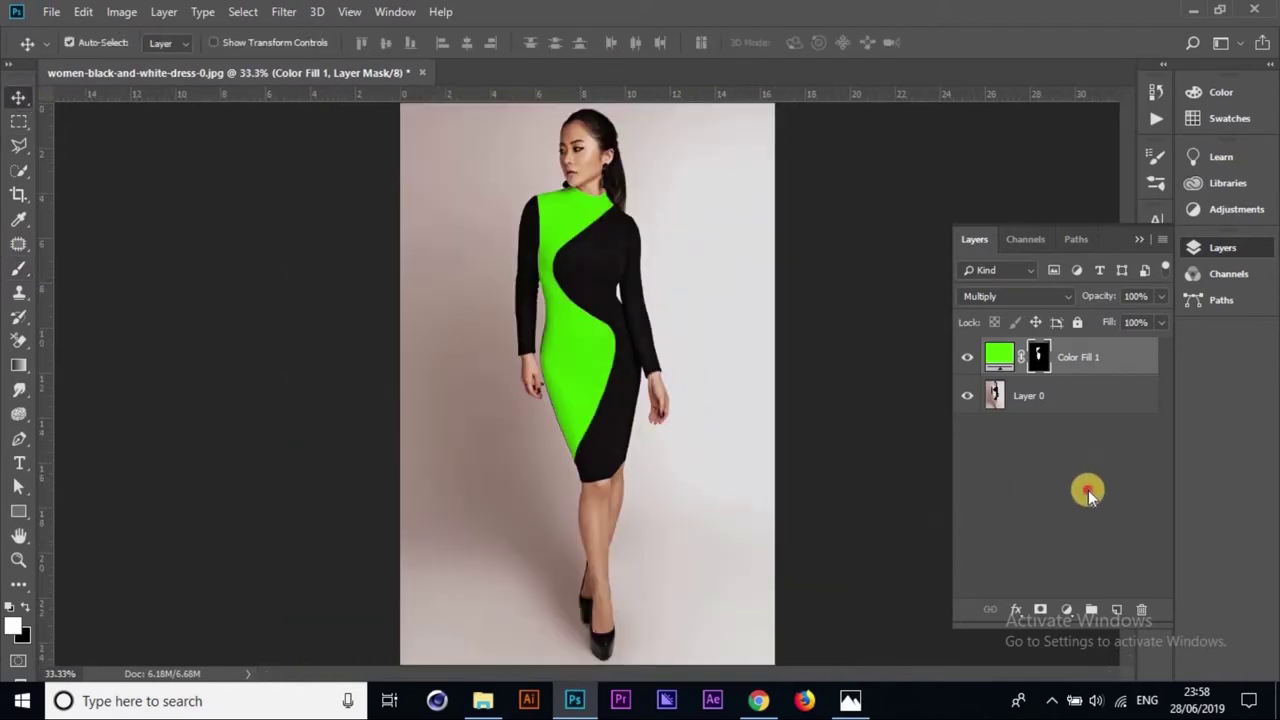
- Target Color Fill 1's colour instead of its mask and open the new fill/adjustment layer list
click(1090, 398)
click(1108, 350)
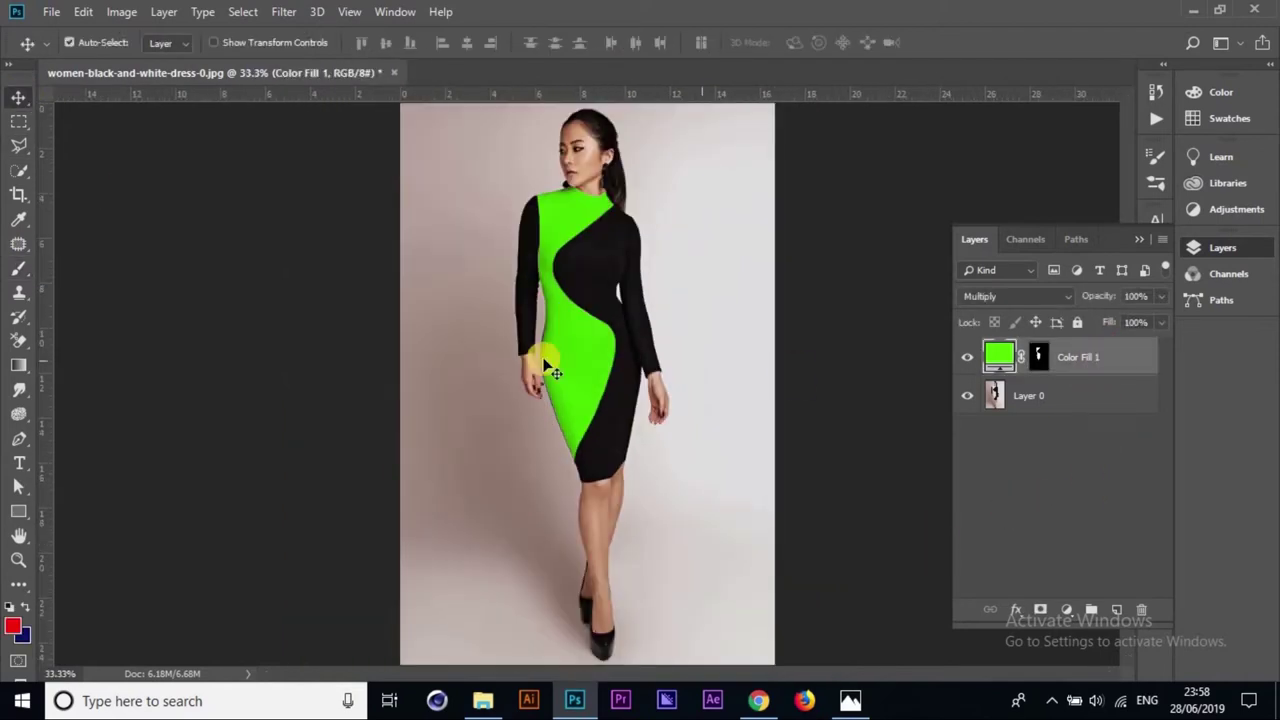
drag(545, 360, 573, 267)
click(1068, 612)
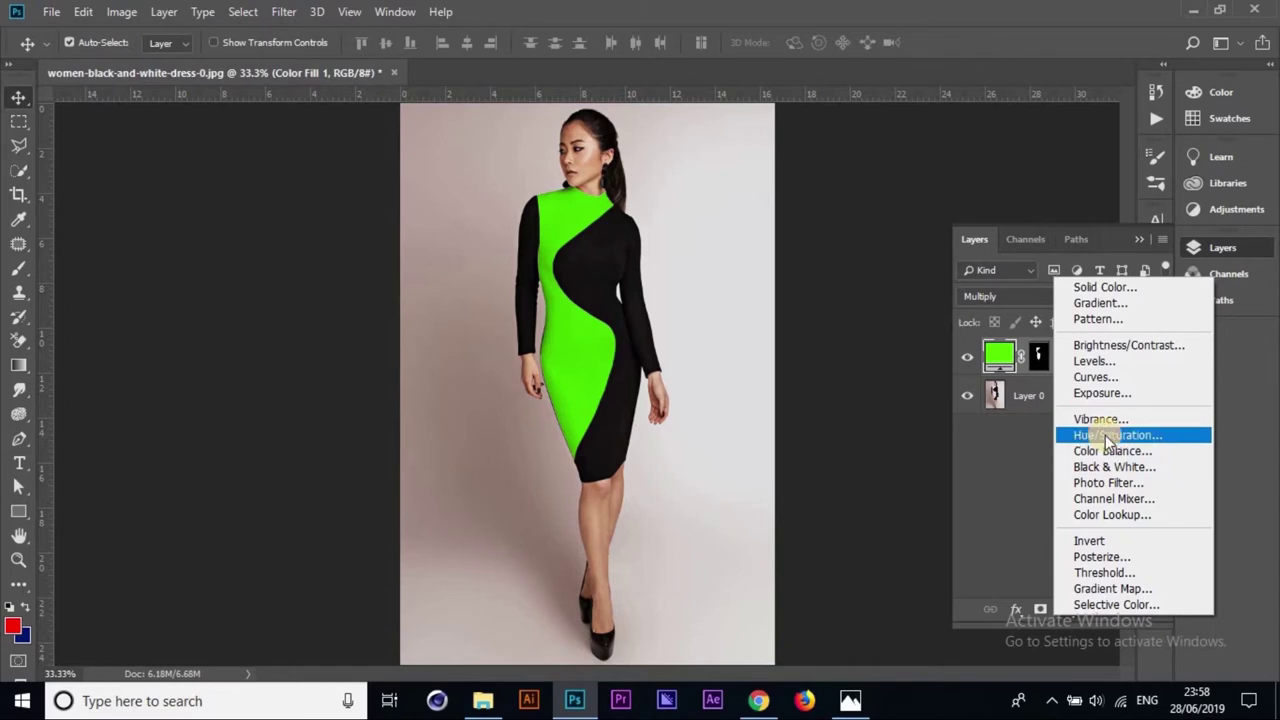
- Add a Hue/Saturation adjustment layer above Color Fill 1 with Hue set to -29
click(1125, 437)
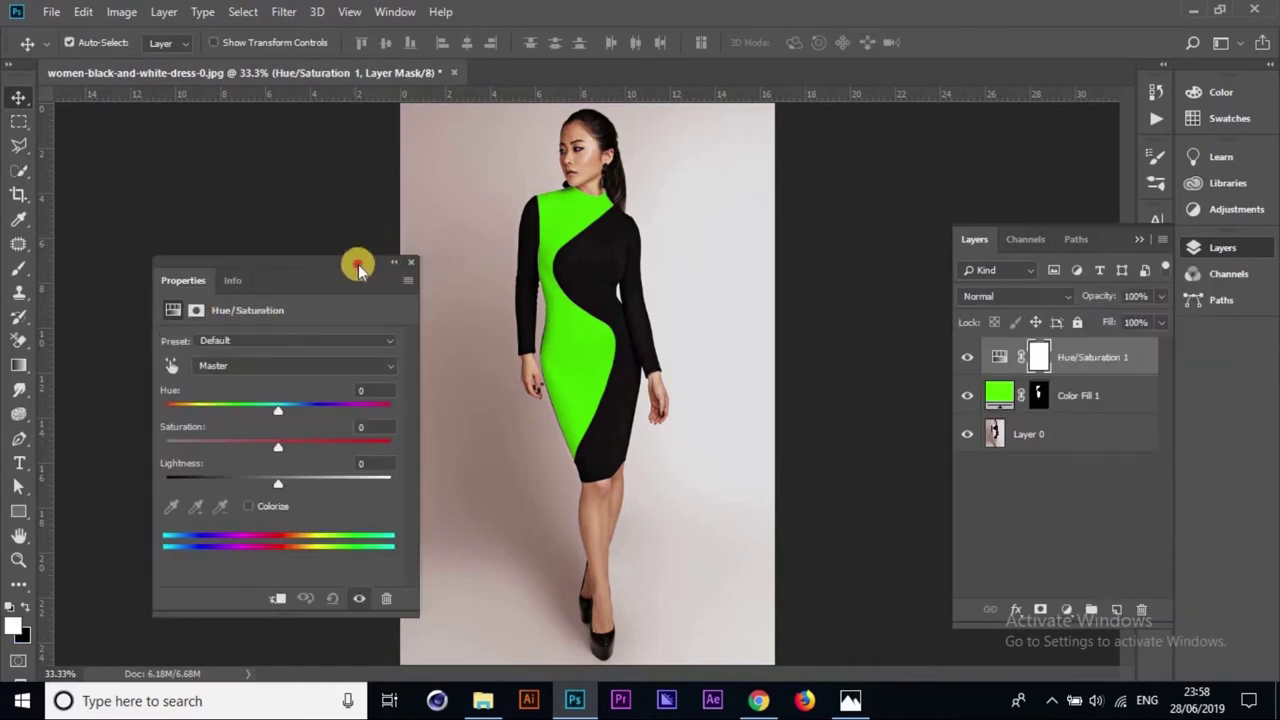
mouse_move(354, 263)
mouse_down()
mouse_move(868, 290)
mouse_move(845, 336)
mouse_up()
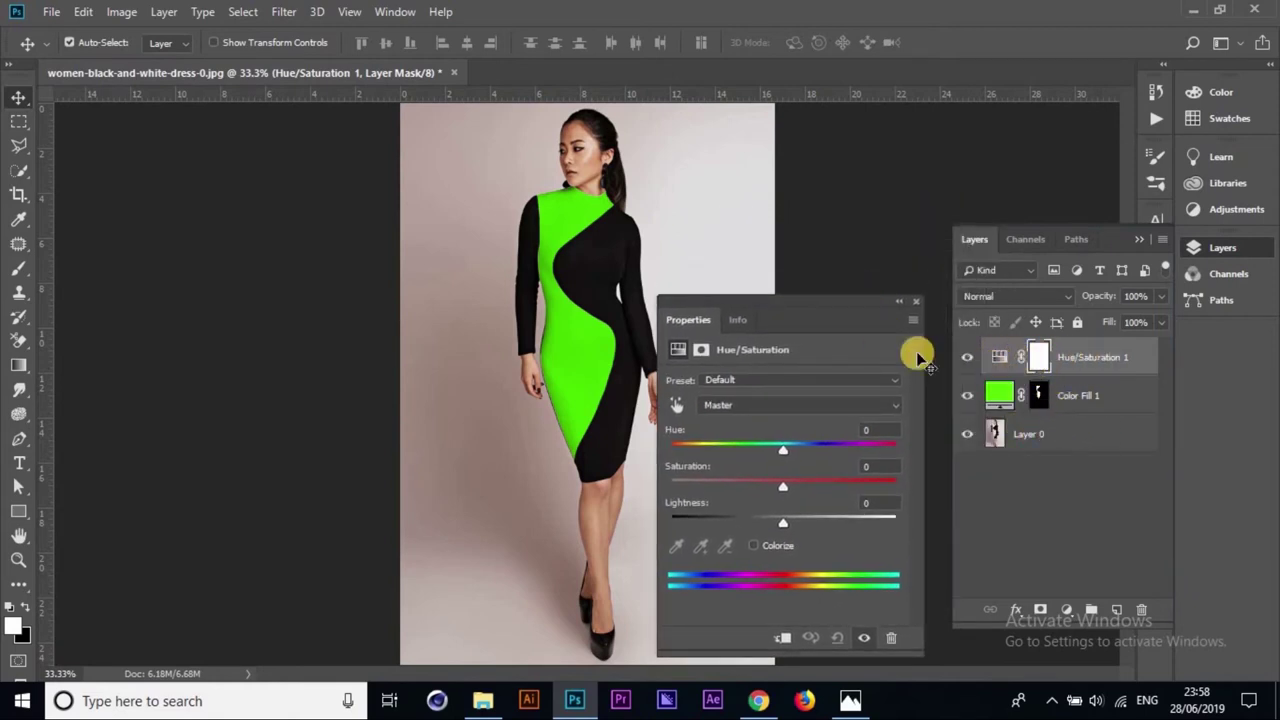
drag(834, 297, 857, 288)
drag(806, 441, 772, 441)
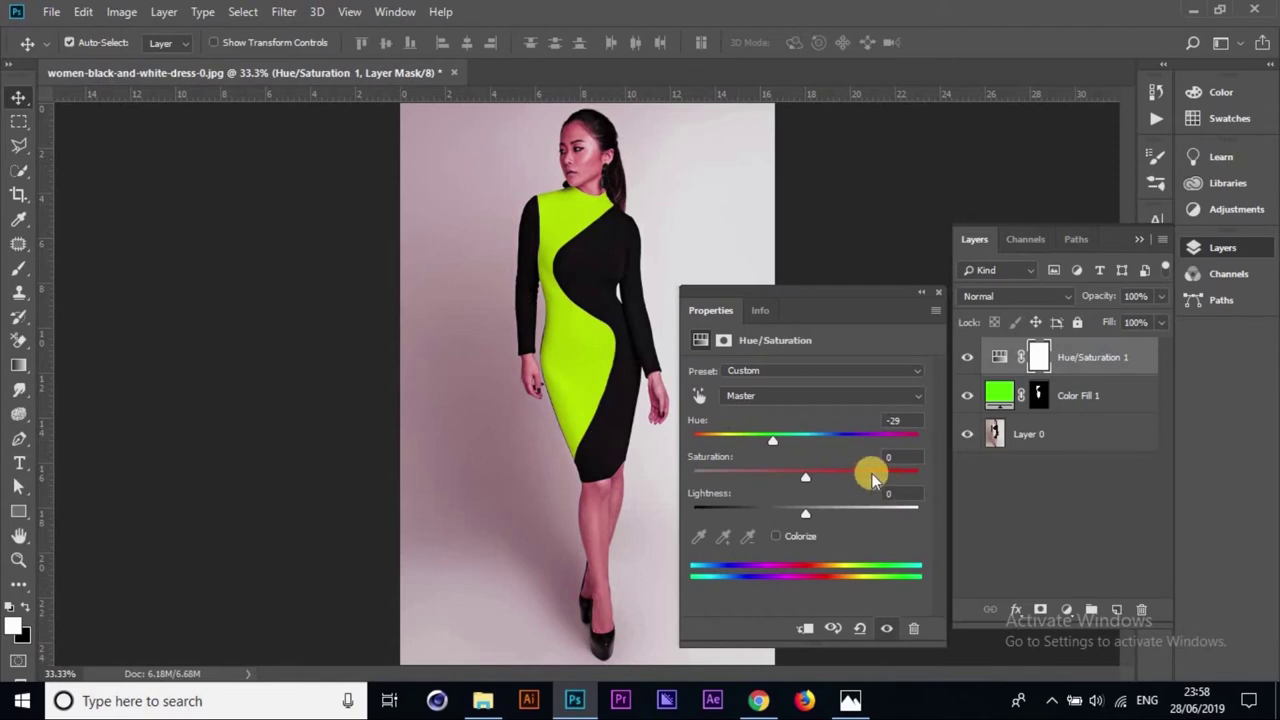
drag(770, 445, 741, 440)
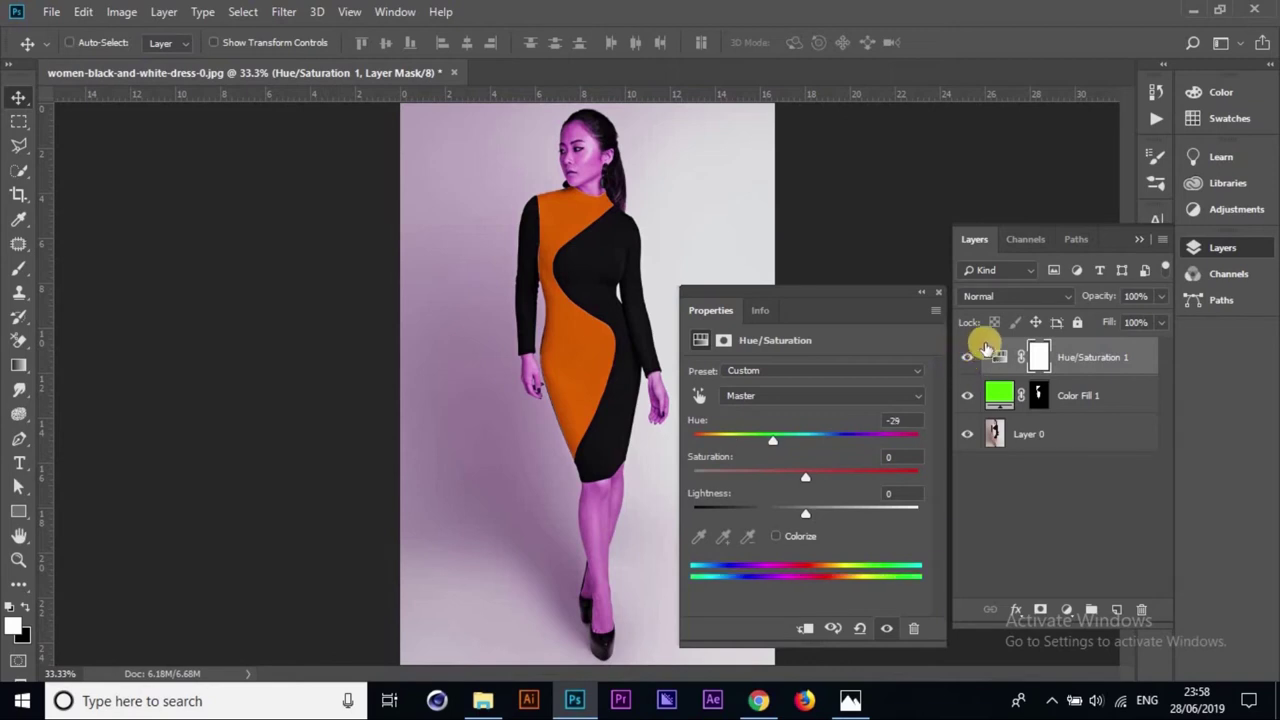
alt+click(985, 347)
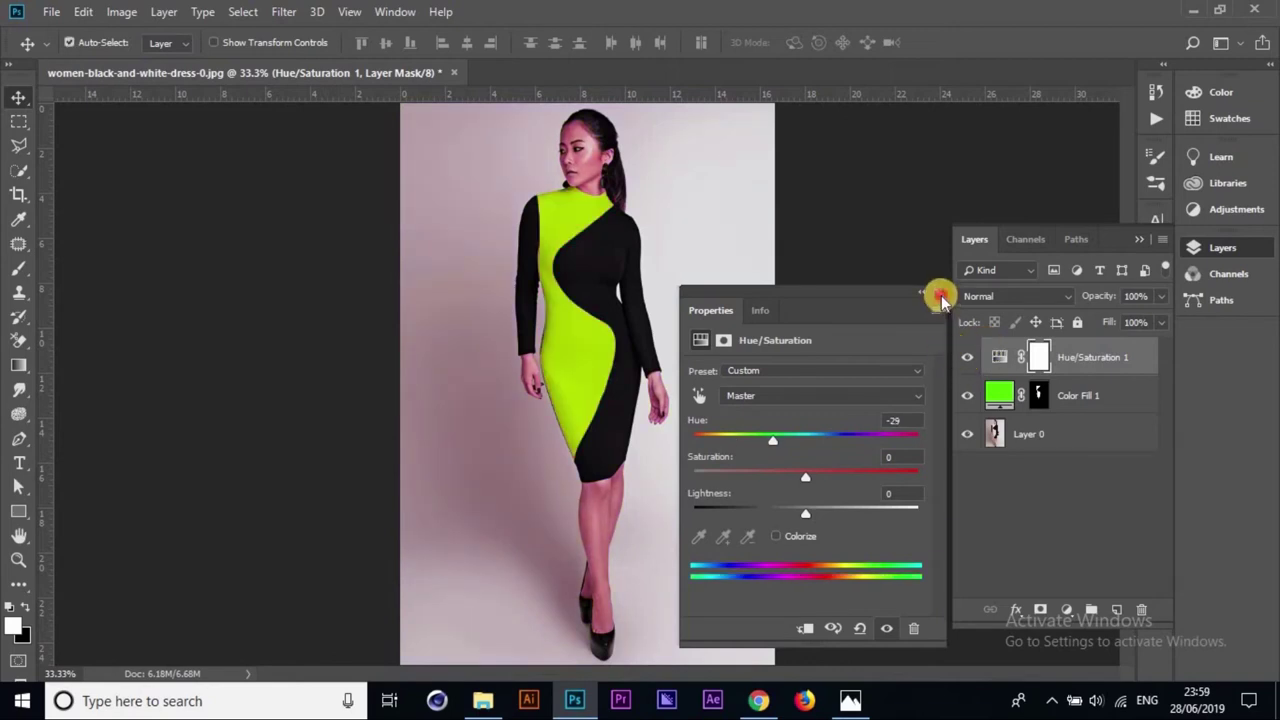
click(941, 295)
- Alt-clip Hue/Saturation 1 onto Color Fill 1 so only the dress panel is tinted
click(1040, 397)
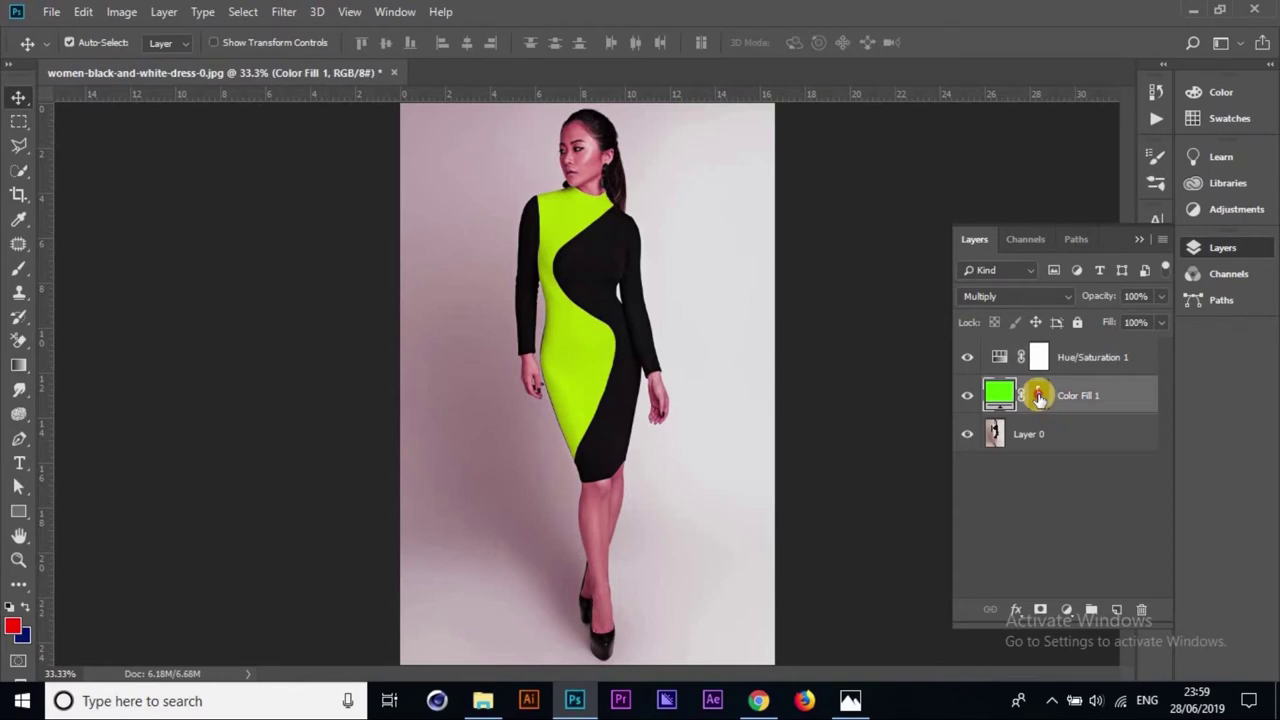
click(1042, 357)
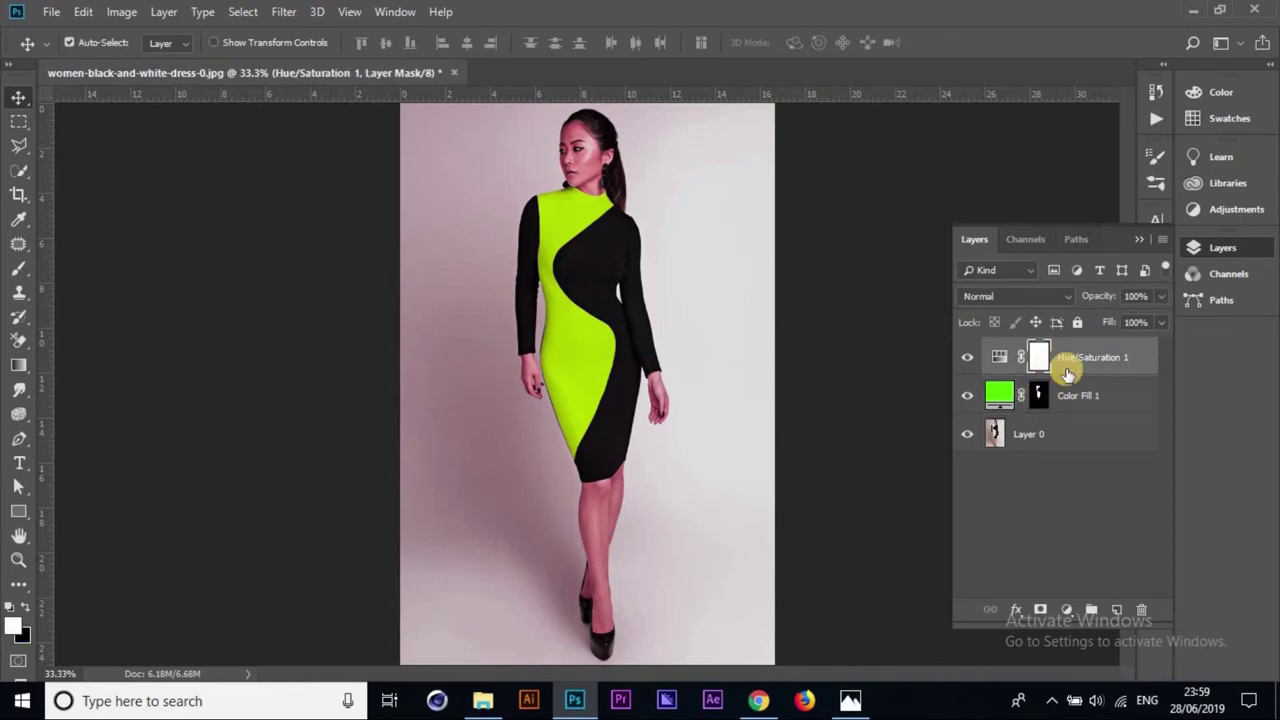
click(1076, 434)
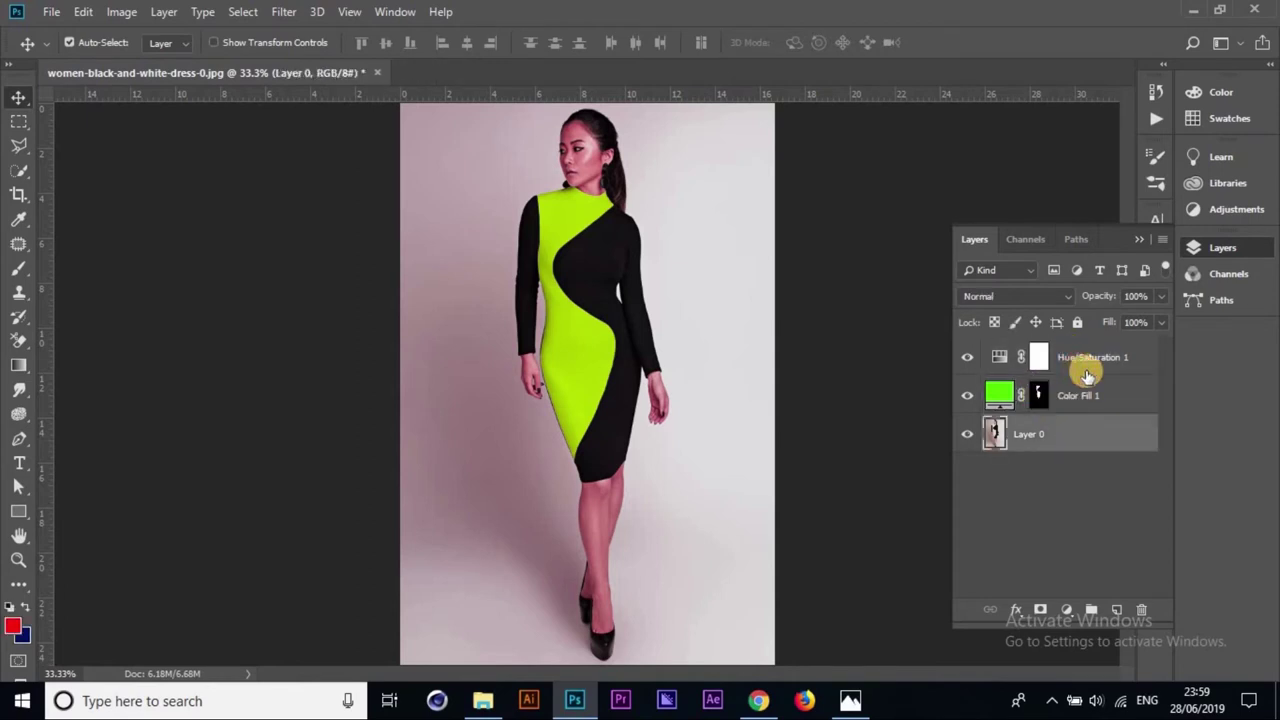
click(1092, 370)
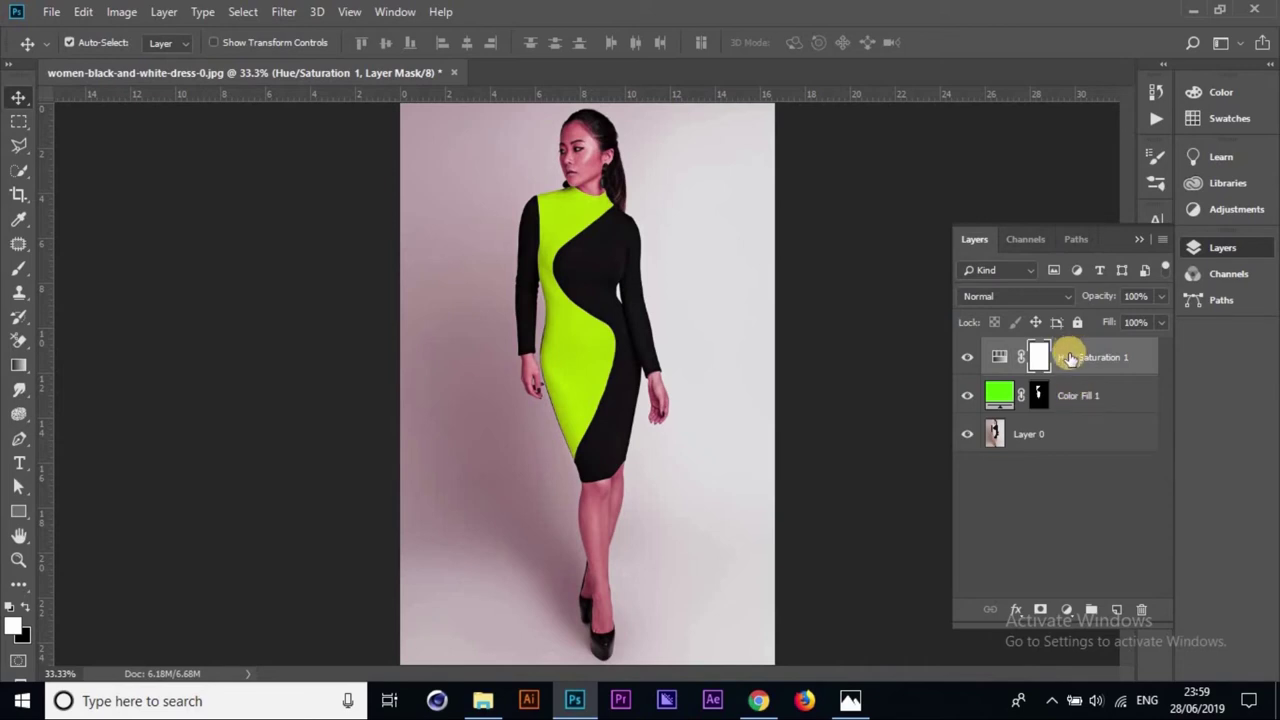
key(alt)
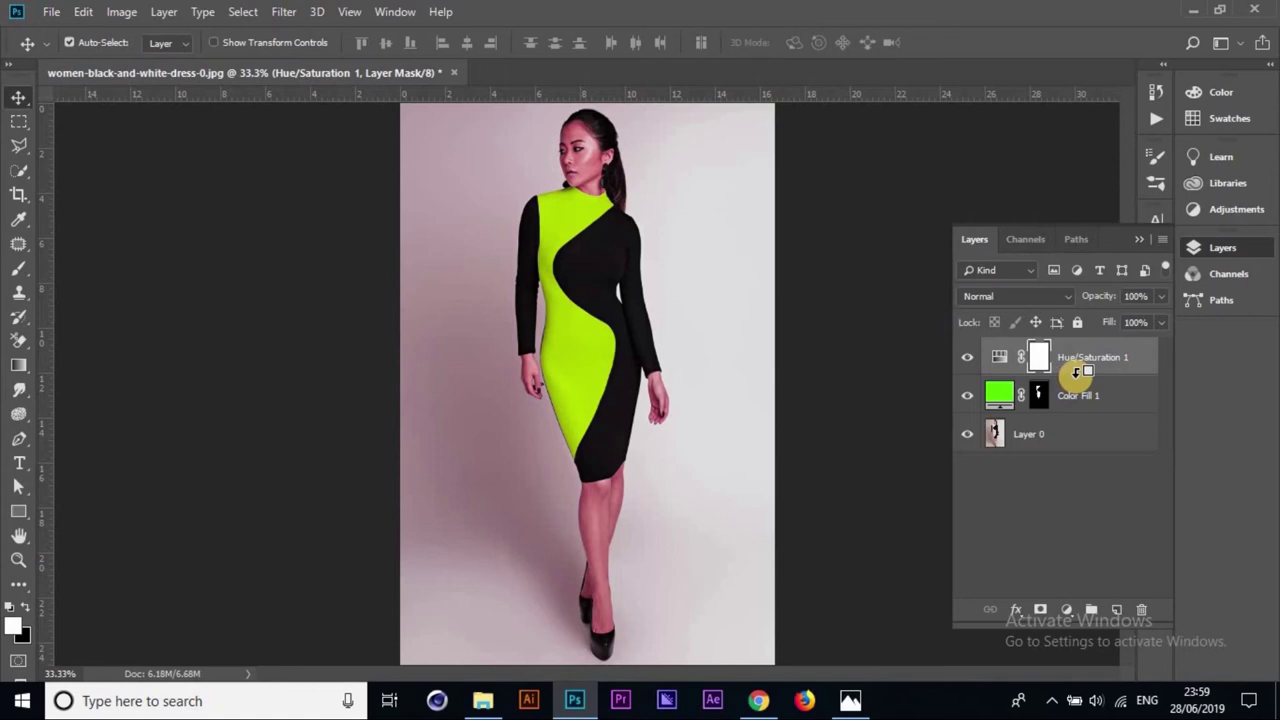
alt+click(1075, 372)
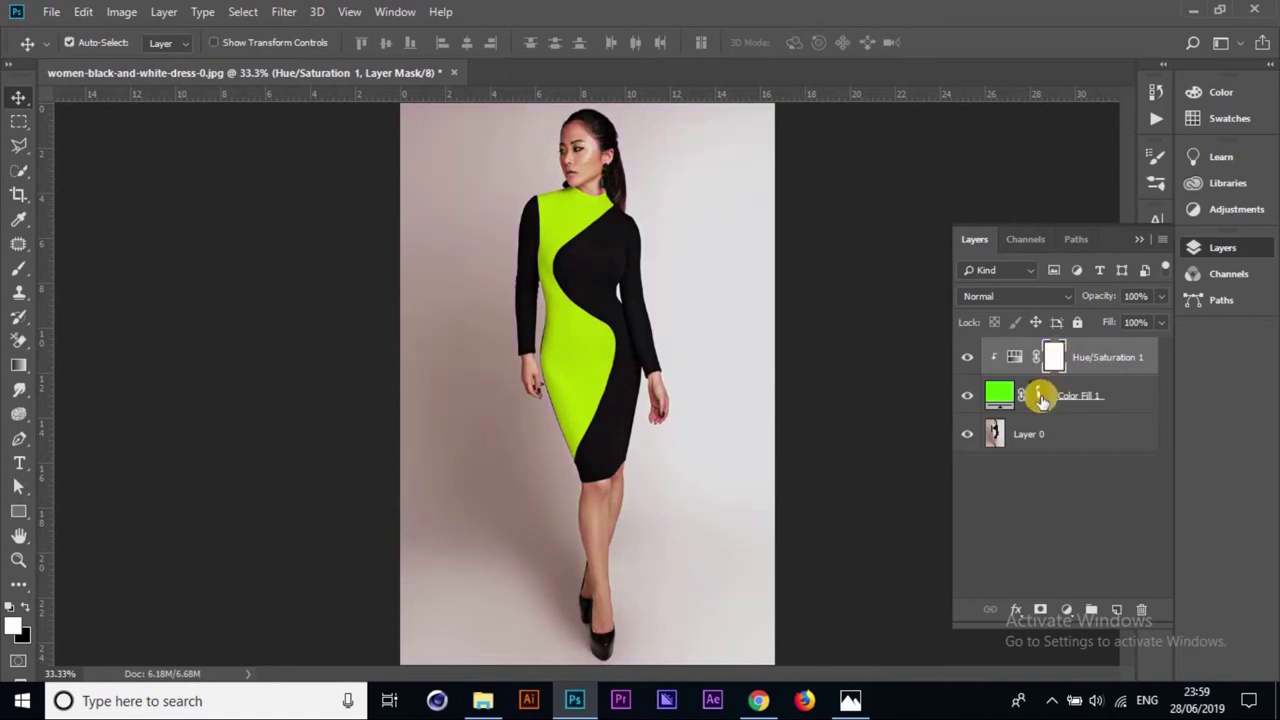
click(1040, 396)
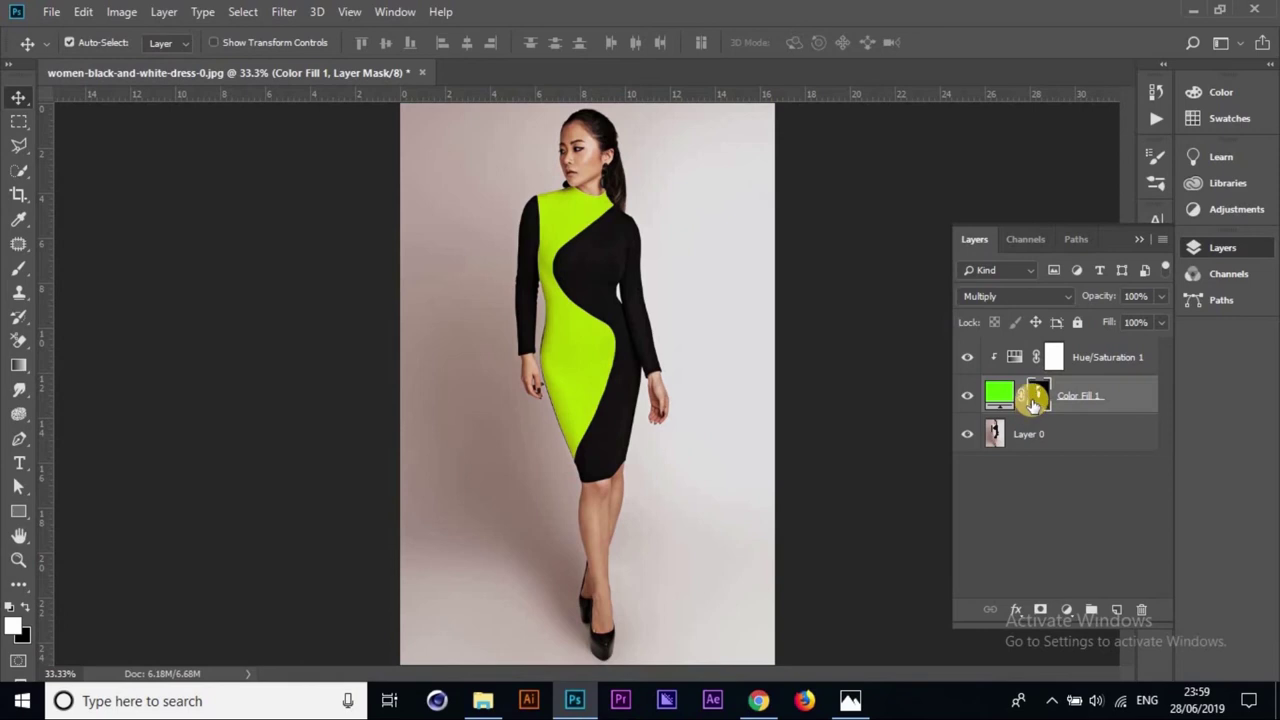
click(1013, 366)
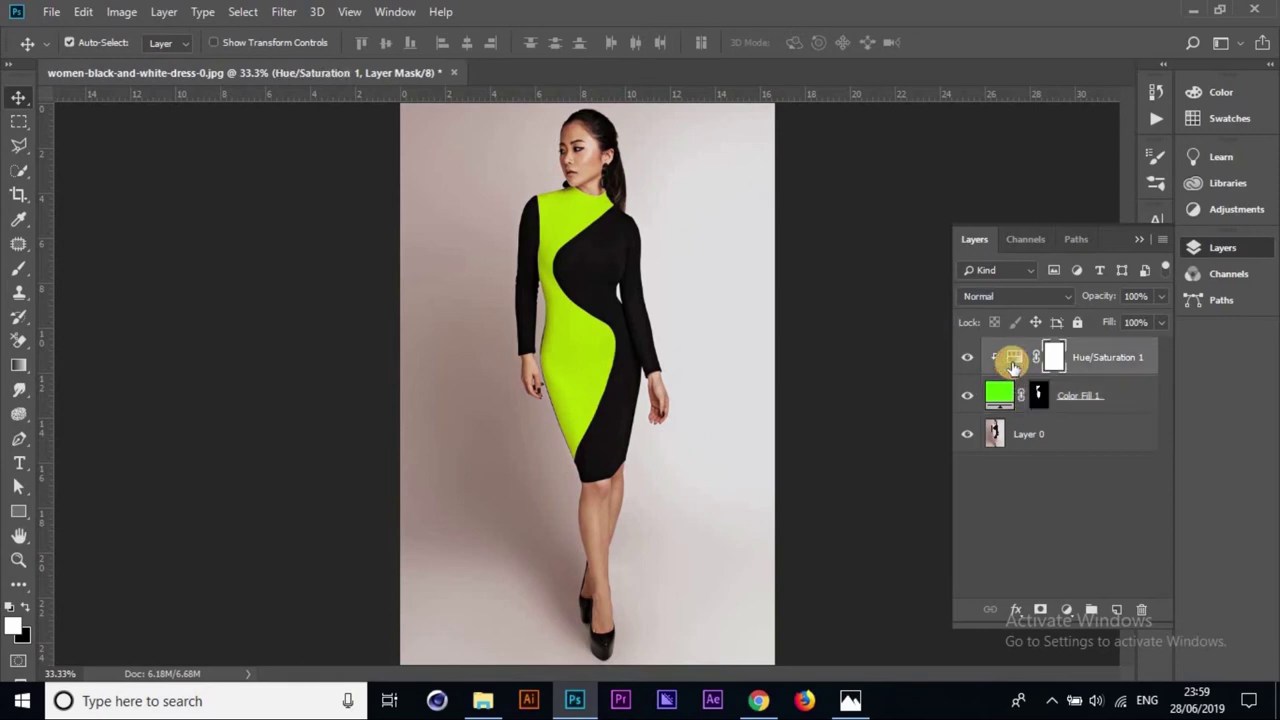
- Change Hue/Saturation 1's Hue to -23 for a brighter lime green
double_click(1013, 360)
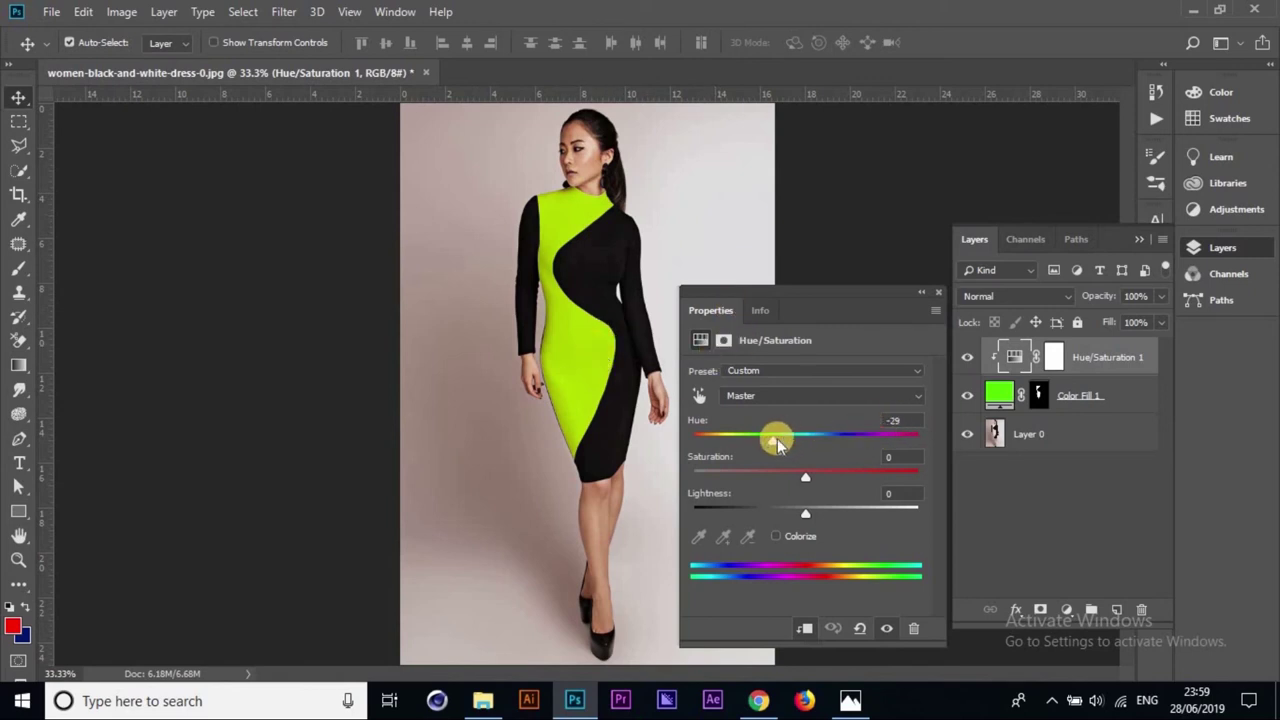
drag(761, 441, 766, 441)
mouse_move(765, 449)
mouse_down()
mouse_move(897, 448)
mouse_move(694, 447)
mouse_move(824, 472)
mouse_move(908, 451)
mouse_move(697, 451)
mouse_move(779, 452)
mouse_up()
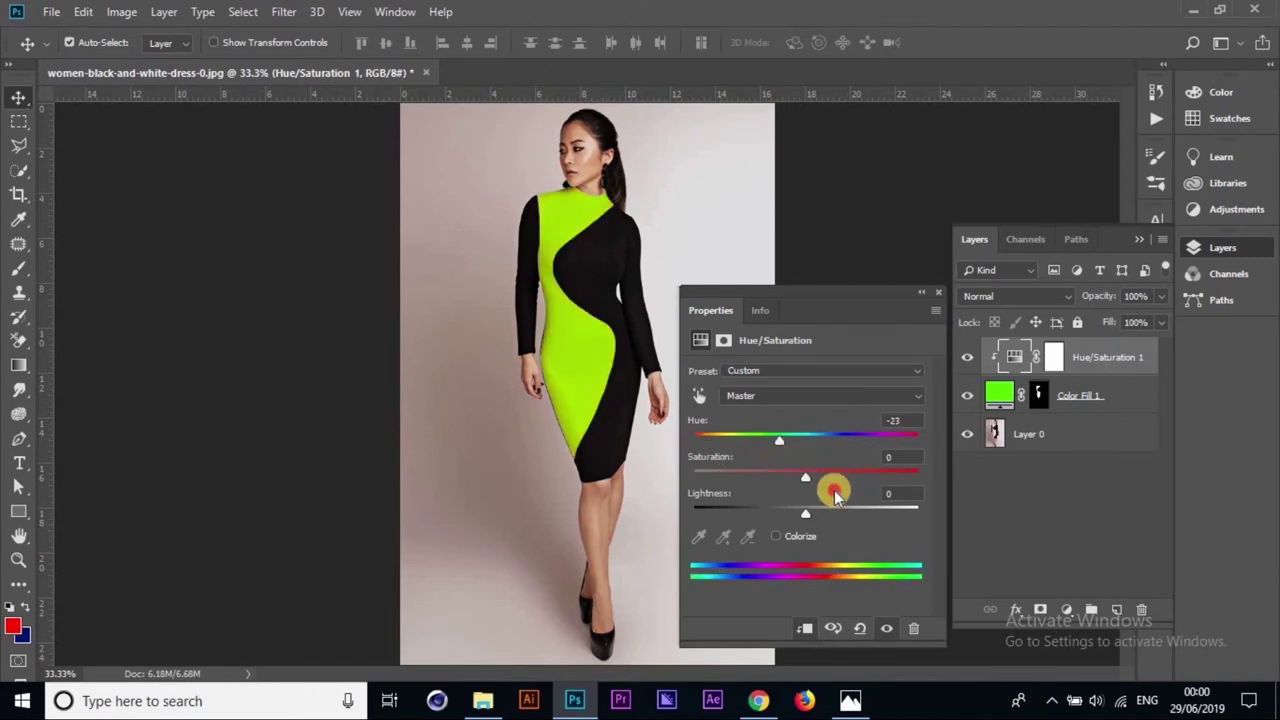
click(924, 292)
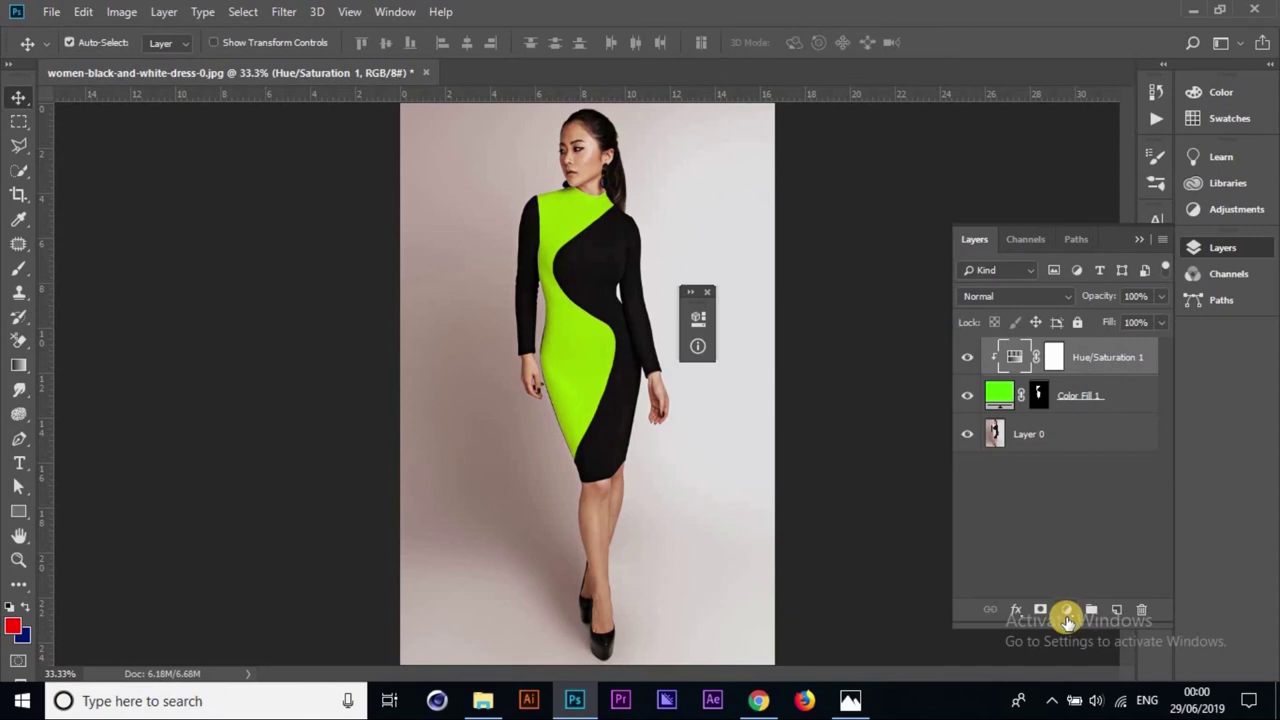
- Move the collapsed Properties panel off the photo and zoom out to 25%
click(1066, 612)
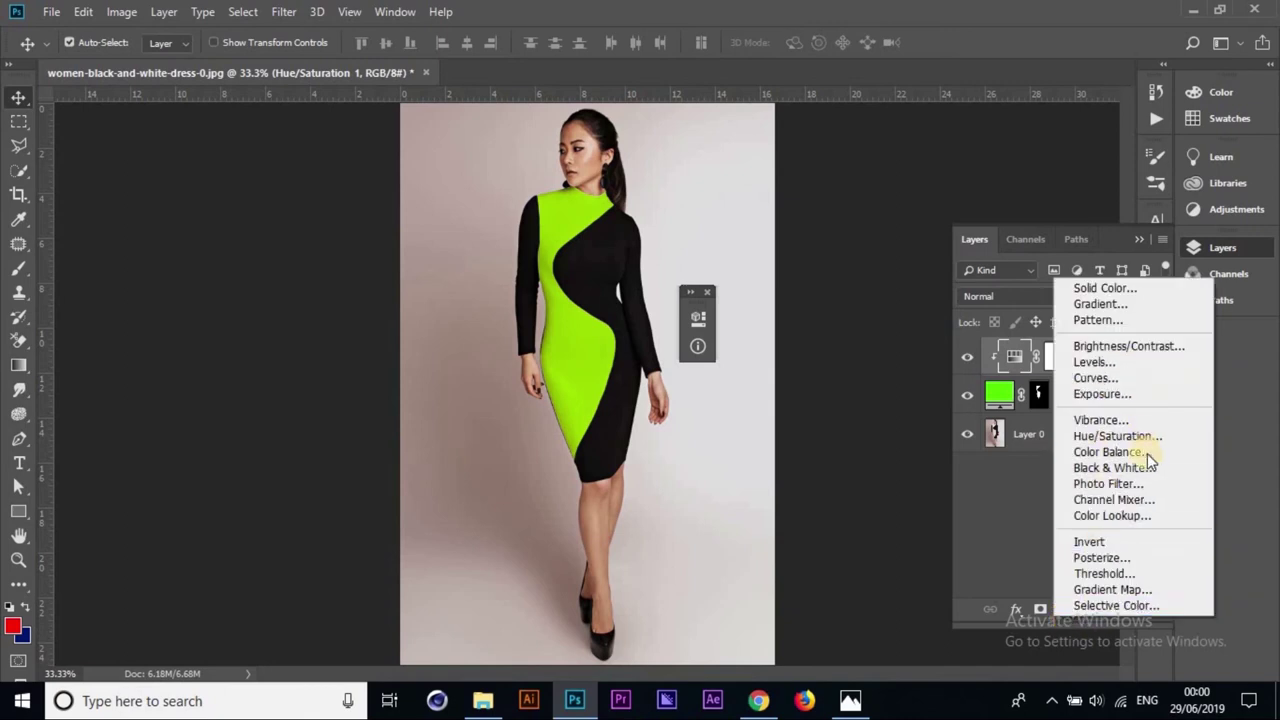
click(1011, 535)
click(1019, 511)
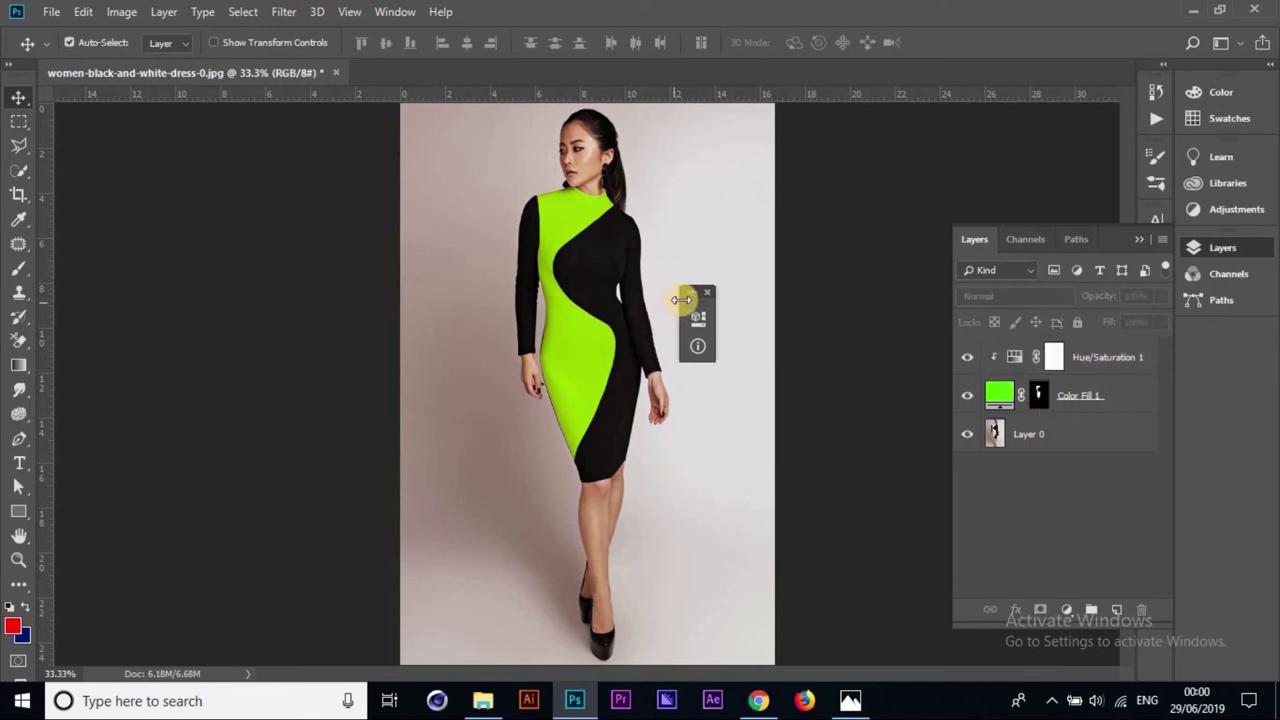
drag(697, 311, 1024, 136)
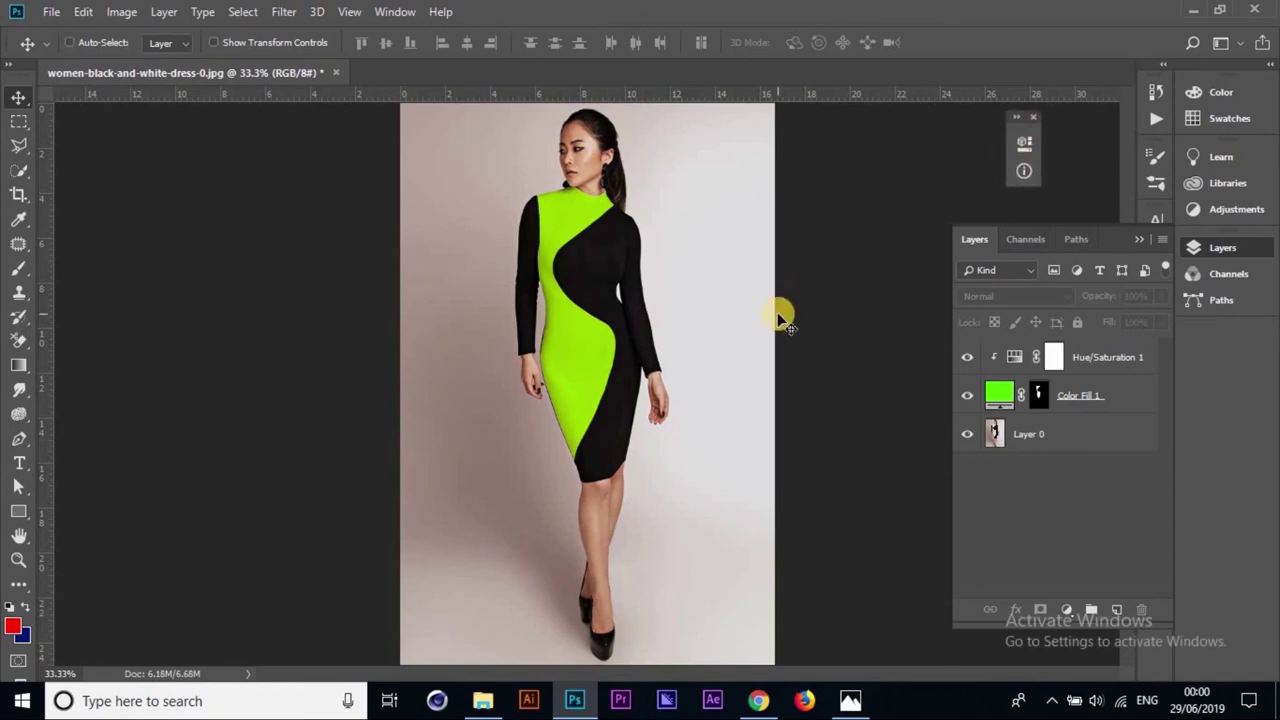
key(ctrl+minus)
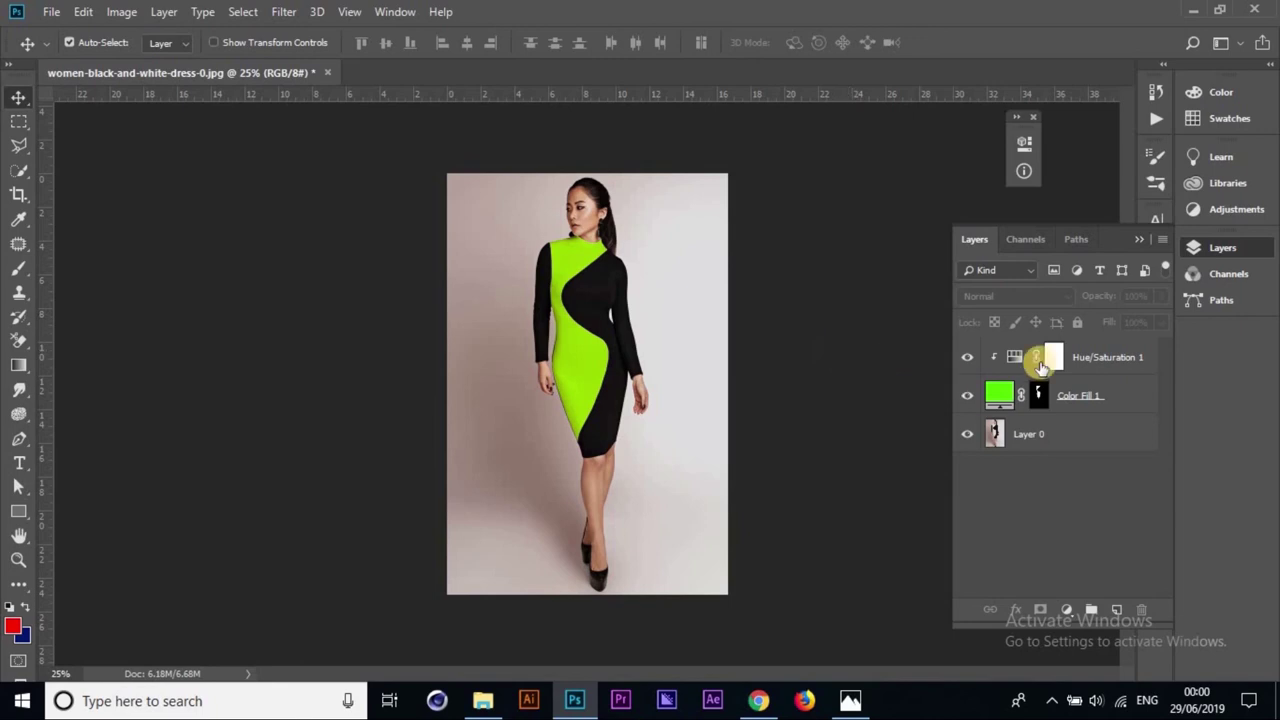
- Change Hue/Saturation 1's Hue to +51, making the dress panel mint green
click(1015, 362)
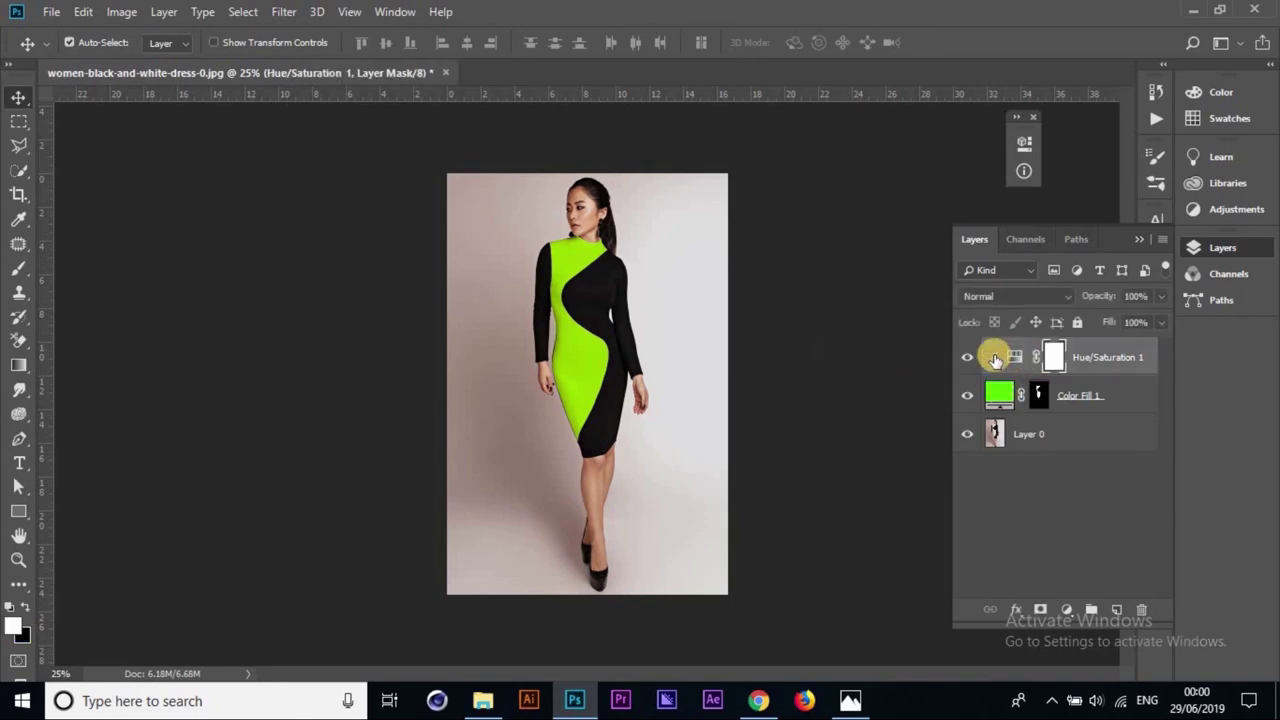
click(1007, 362)
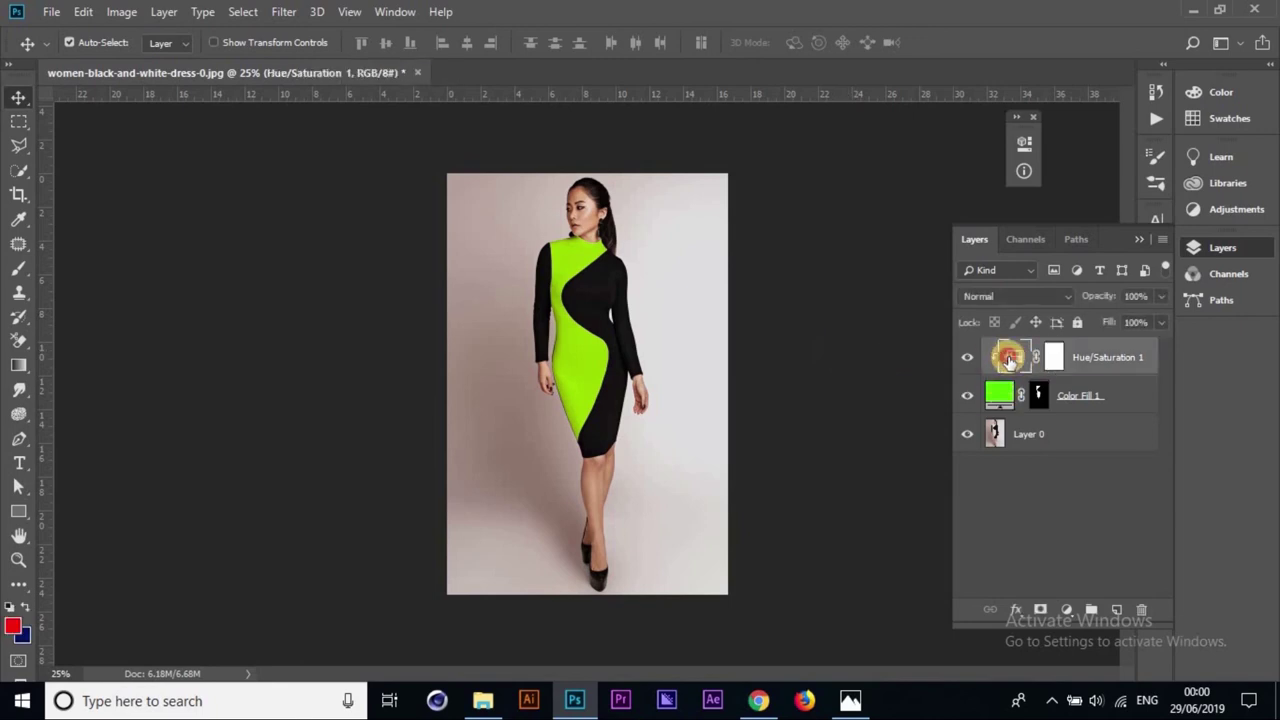
double_click(1009, 360)
mouse_move(831, 262)
mouse_down()
mouse_move(763, 257)
mouse_move(862, 277)
mouse_move(942, 277)
mouse_move(929, 258)
mouse_move(950, 261)
mouse_move(846, 270)
mouse_move(914, 266)
mouse_move(851, 294)
mouse_move(923, 268)
mouse_move(918, 282)
mouse_up()
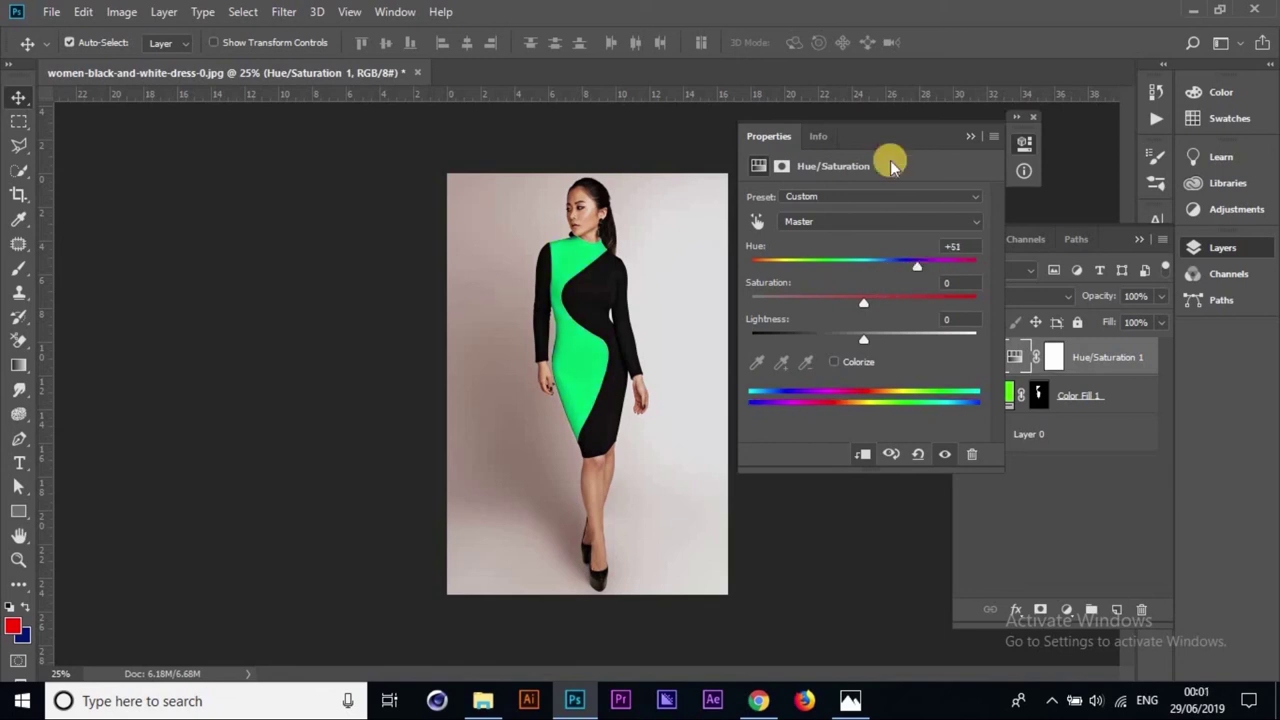
double_click(966, 132)
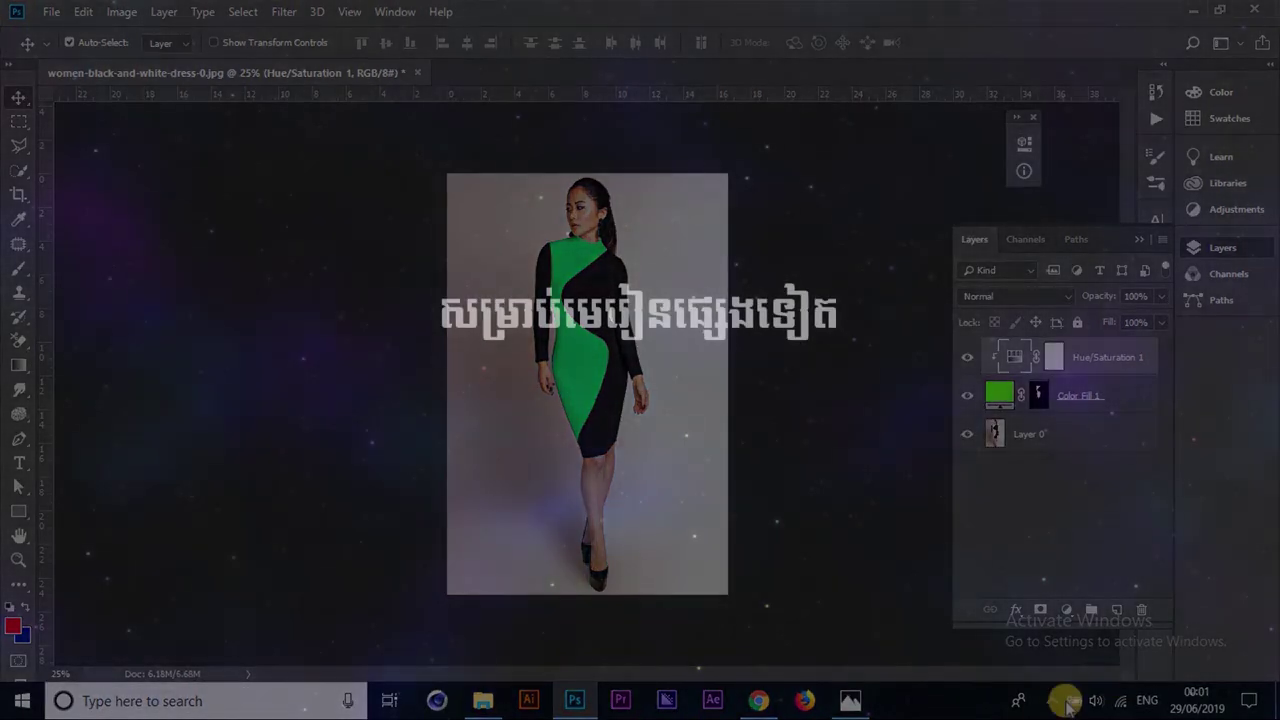